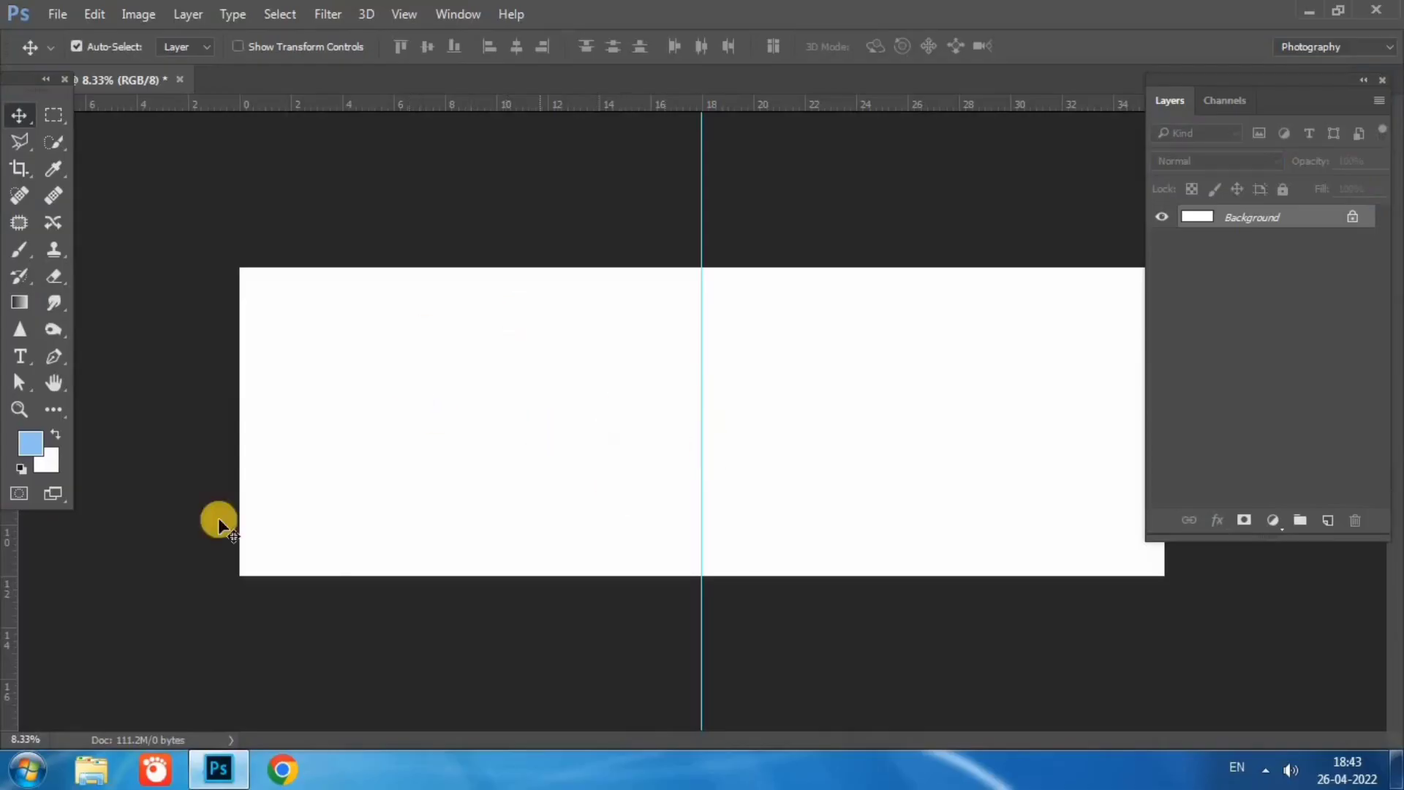
Pick the Rectangle Tool from the toolbar's extra-tools flyout
{"action": "left_click", "coordinate": [50, 408]}
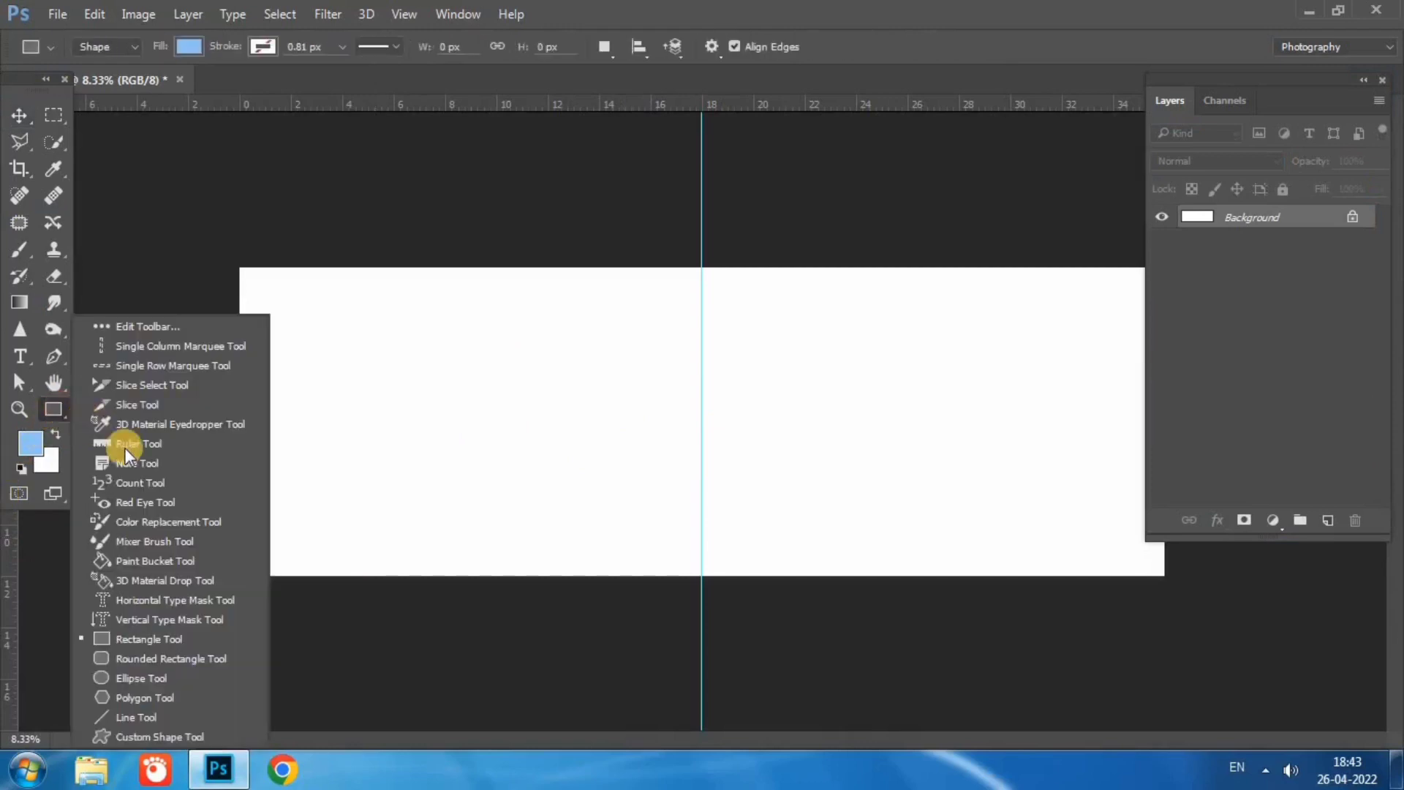
{"action": "left_click", "coordinate": [130, 638]}
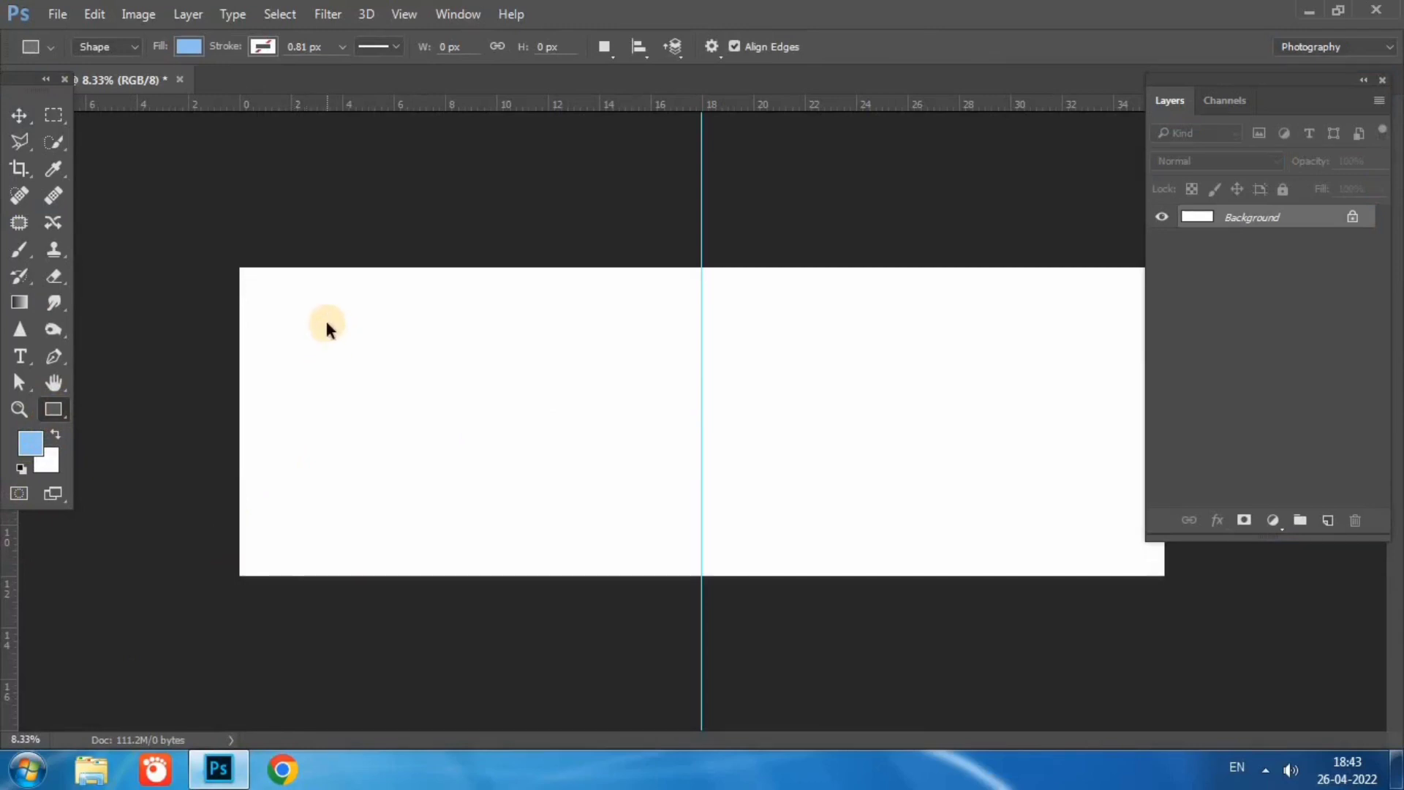
Draw a light blue rectangle near the canvas top-left with all corners rounded to 138 px
{"action": "key", "text": "ctrl+plus"}
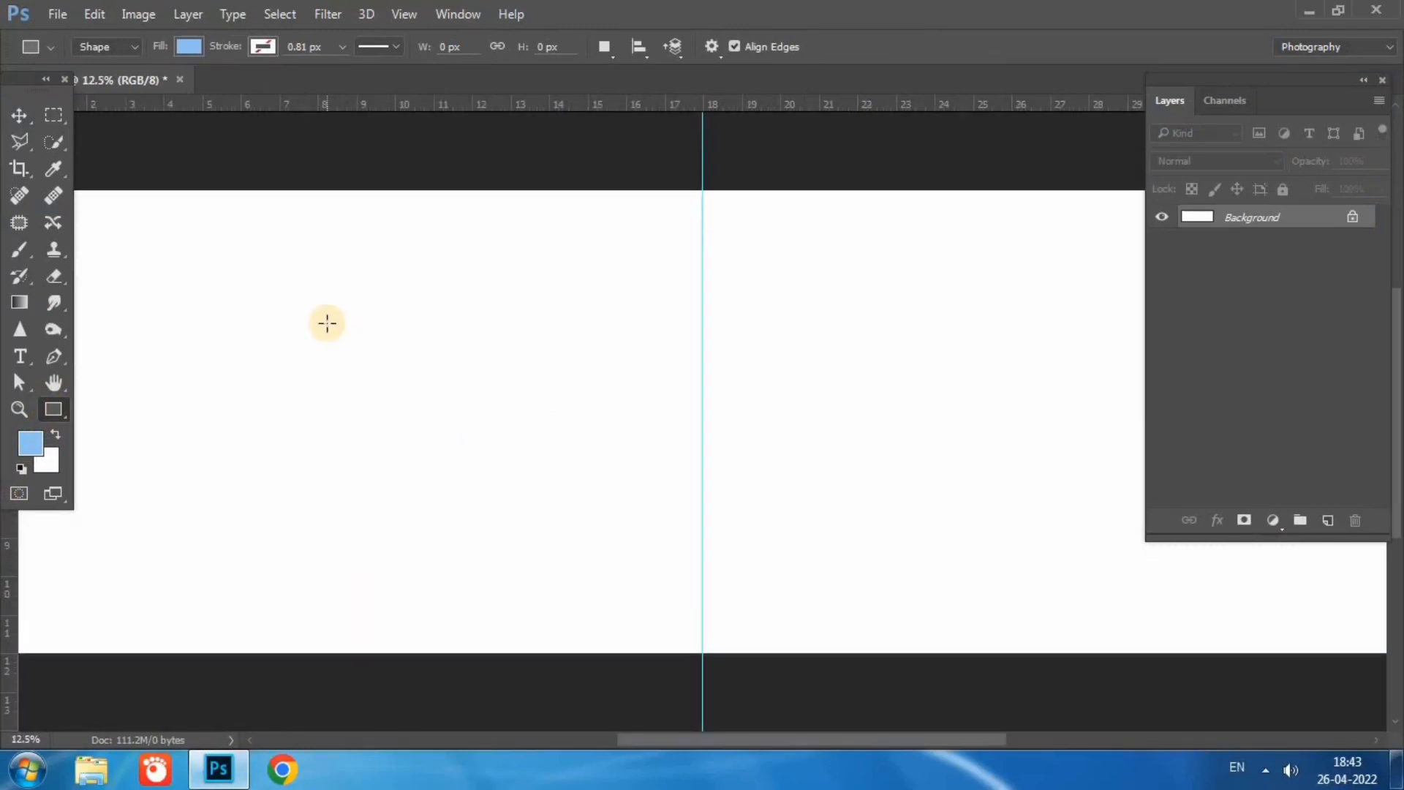
{"action": "mouse_move", "coordinate": [338, 327]}
{"action": "left_mouse_down"}
{"action": "mouse_move", "coordinate": [658, 323]}
{"action": "mouse_move", "coordinate": [615, 354]}
{"action": "left_mouse_up"}
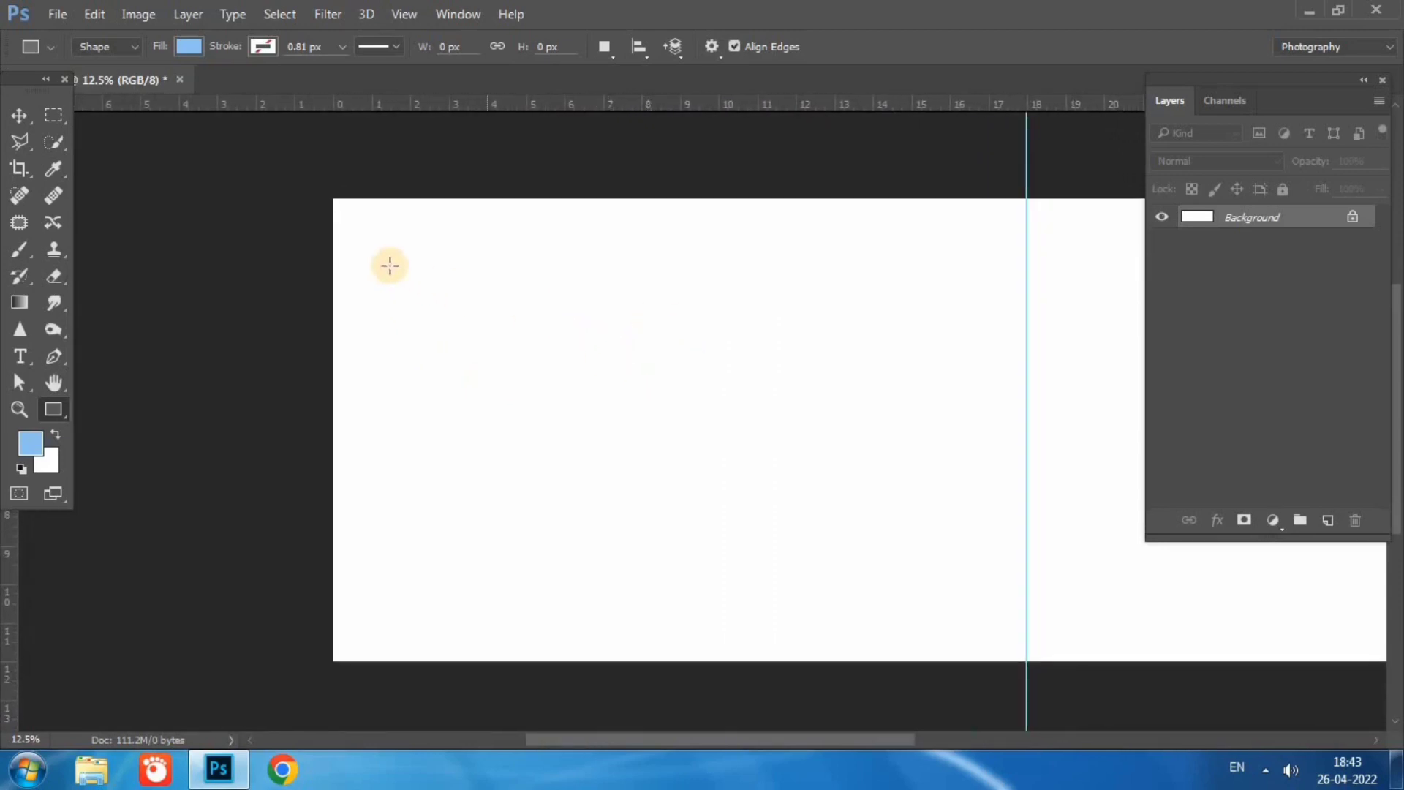
{"action": "mouse_move", "coordinate": [364, 229]}
{"action": "left_mouse_down"}
{"action": "mouse_move", "coordinate": [571, 305]}
{"action": "mouse_move", "coordinate": [589, 369]}
{"action": "left_mouse_up"}
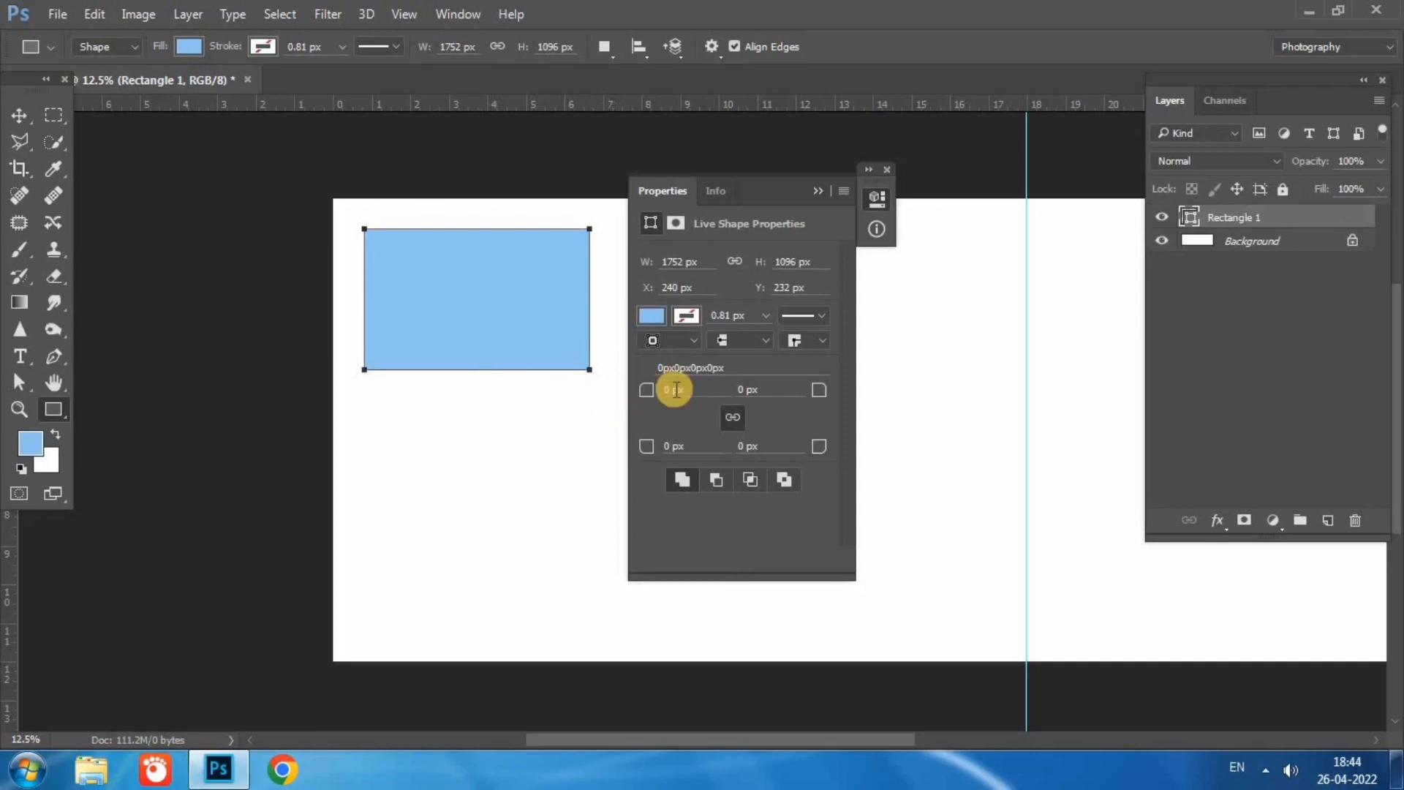
{"action": "left_click_drag", "start_coordinate": [654, 390], "coordinate": [791, 393]}
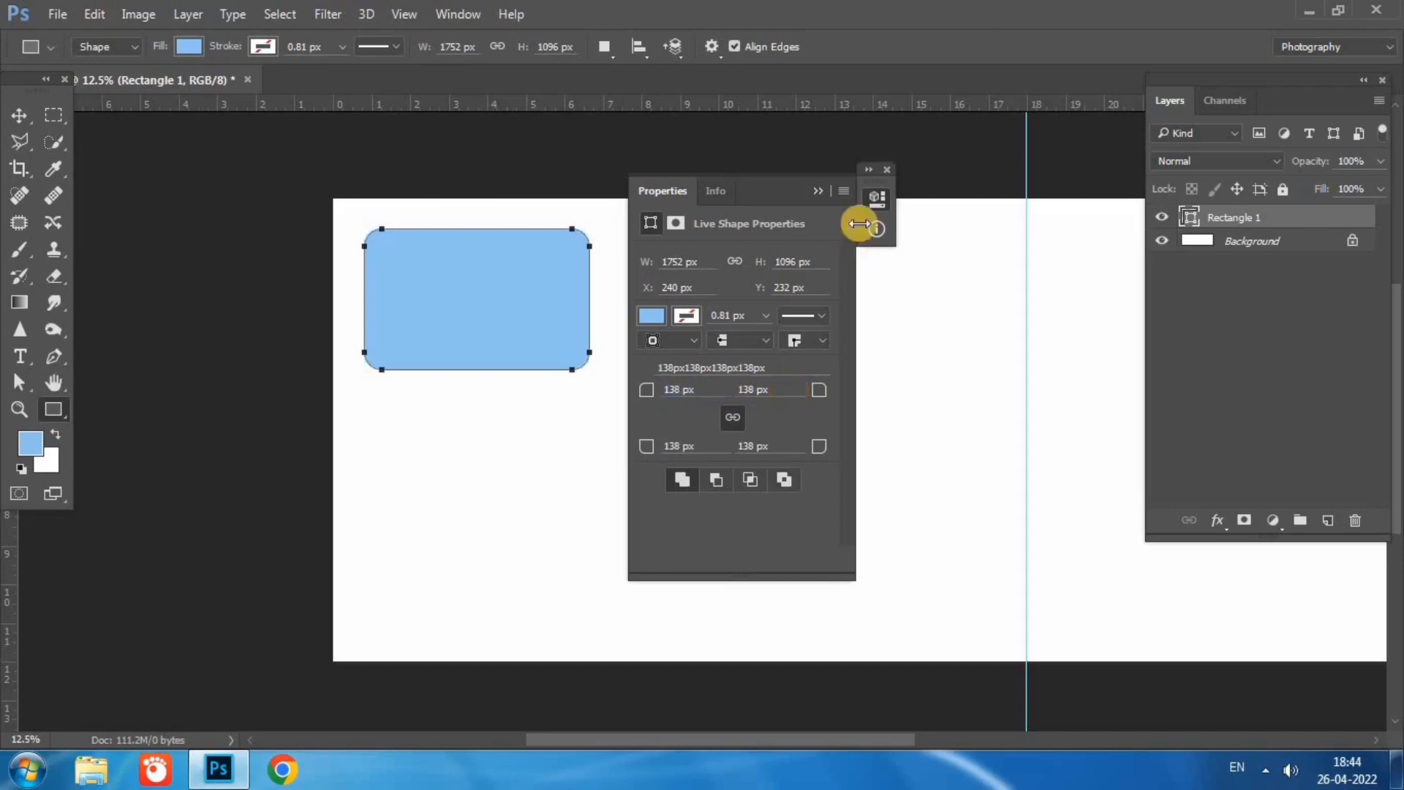
{"action": "left_click", "coordinate": [888, 166]}
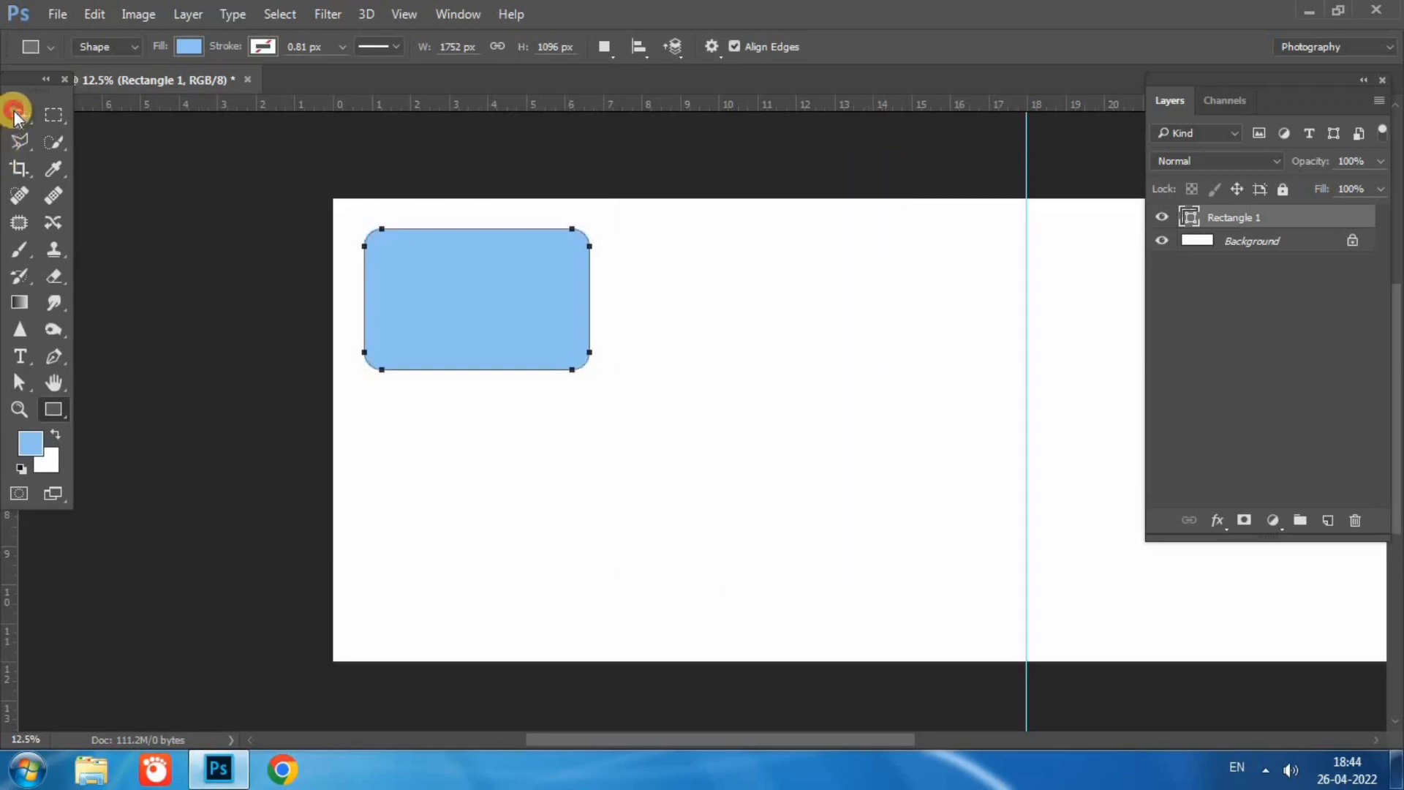
Draw a square-cornered blue rectangle just below the rounded one
{"action": "left_click", "coordinate": [14, 113]}
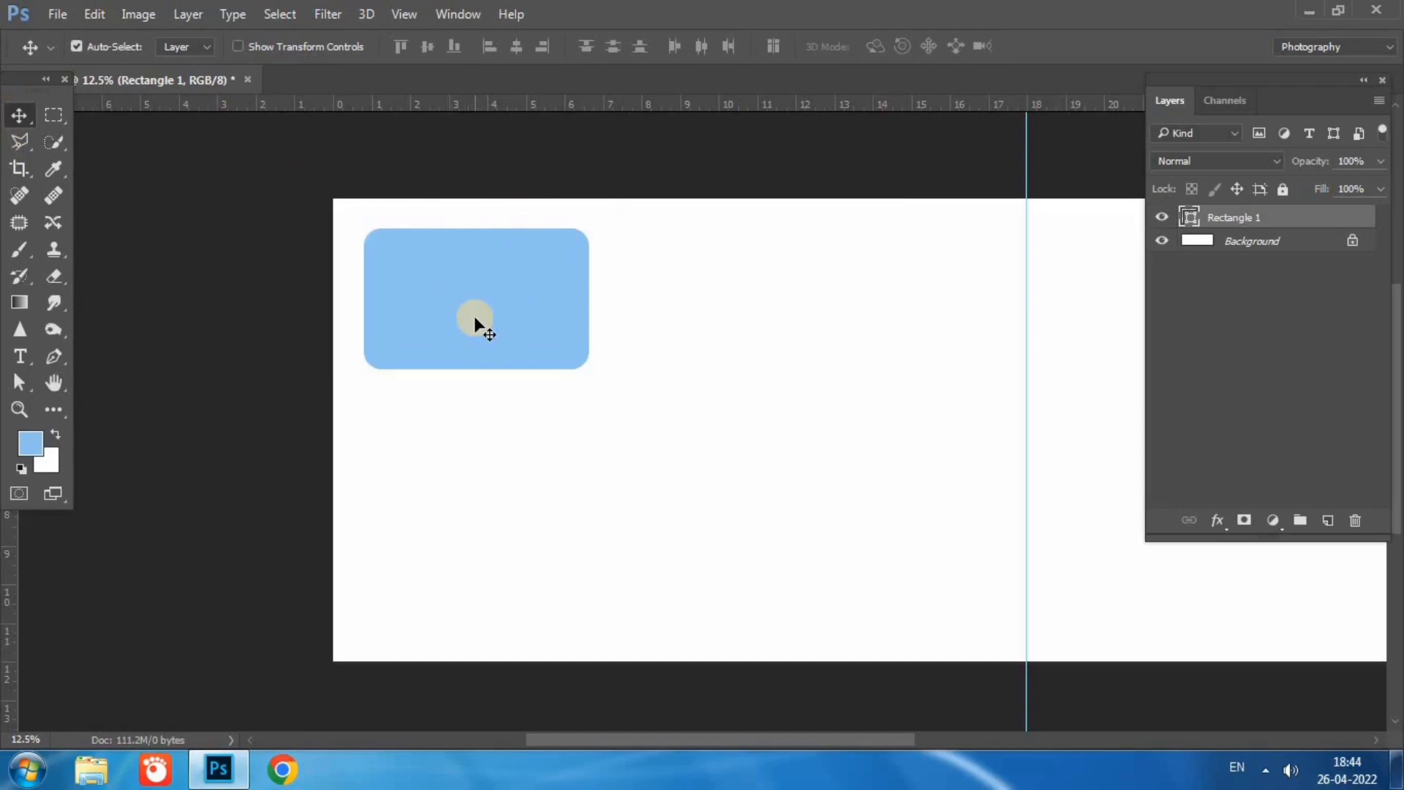
{"action": "left_click", "coordinate": [56, 408]}
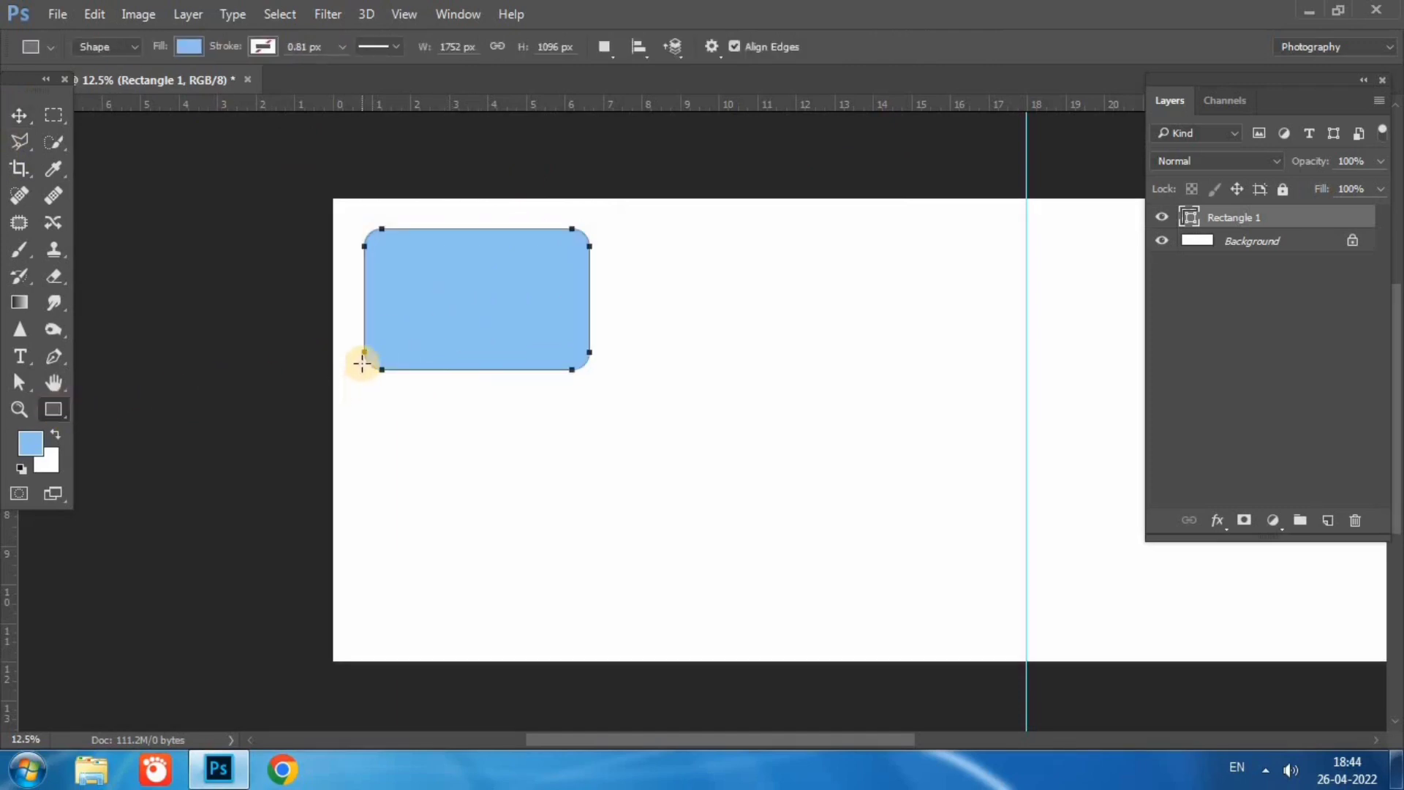
{"action": "mouse_move", "coordinate": [365, 388]}
{"action": "left_mouse_down"}
{"action": "mouse_move", "coordinate": [582, 530]}
{"action": "mouse_move", "coordinate": [589, 520]}
{"action": "left_mouse_up"}
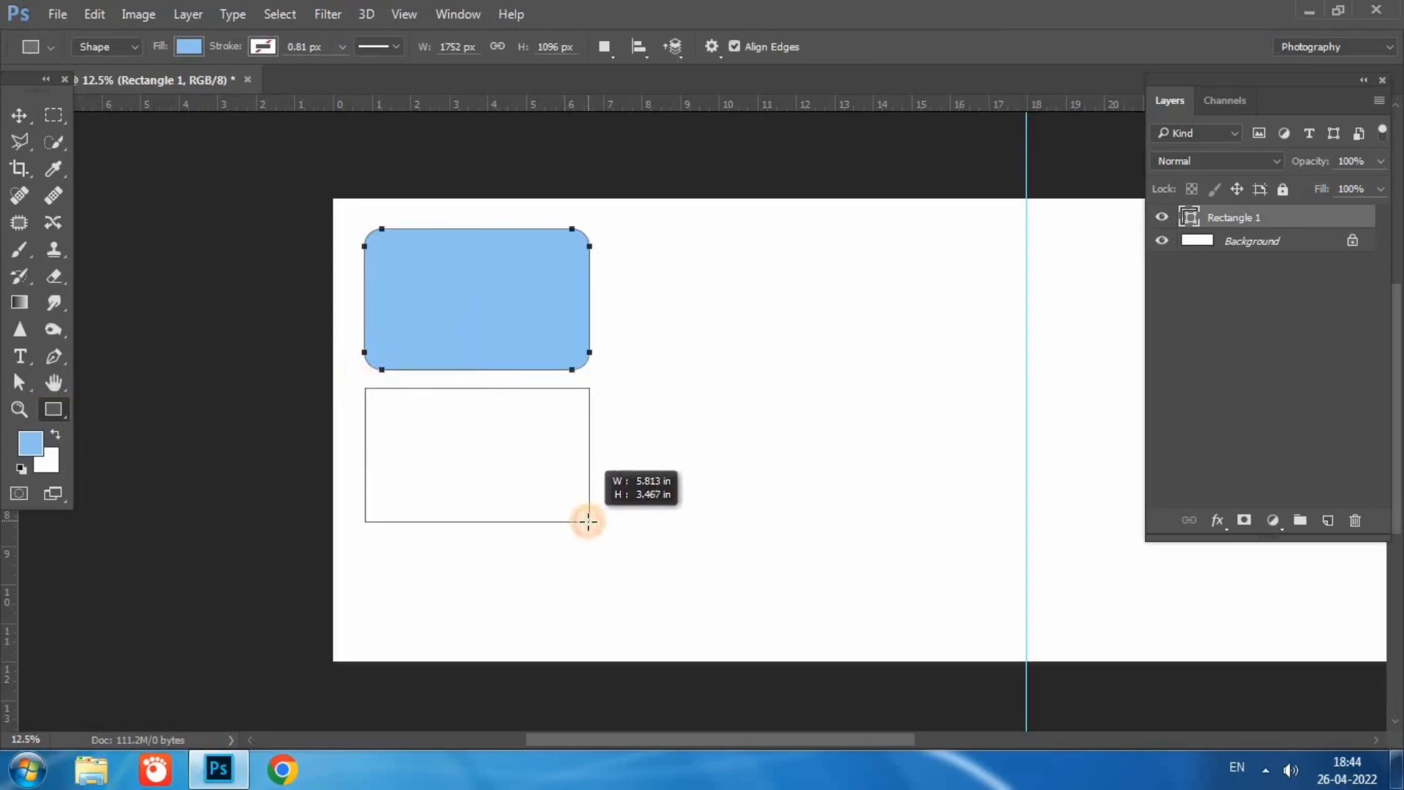
{"action": "left_click_drag", "start_coordinate": [590, 519], "coordinate": [589, 523]}
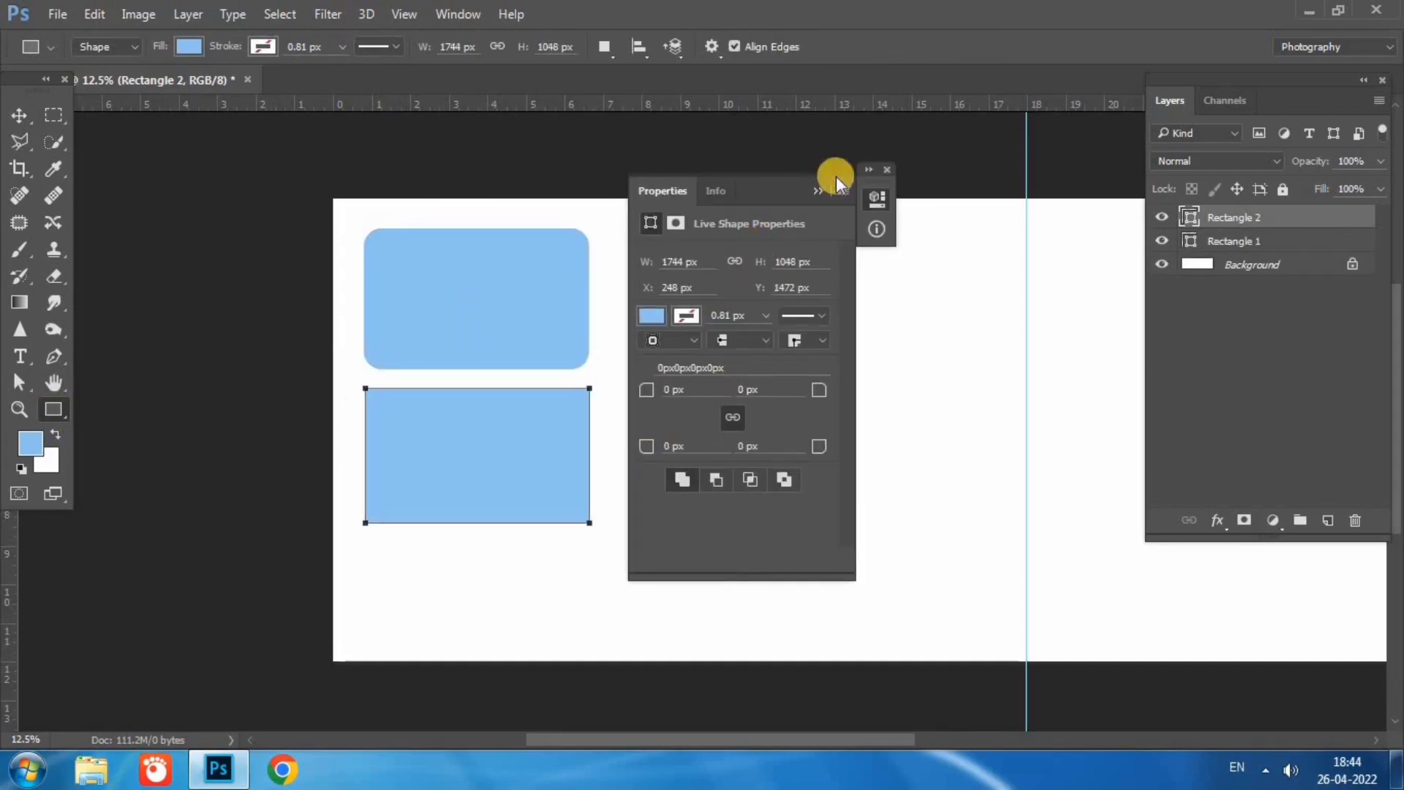
{"action": "left_click", "coordinate": [887, 169]}
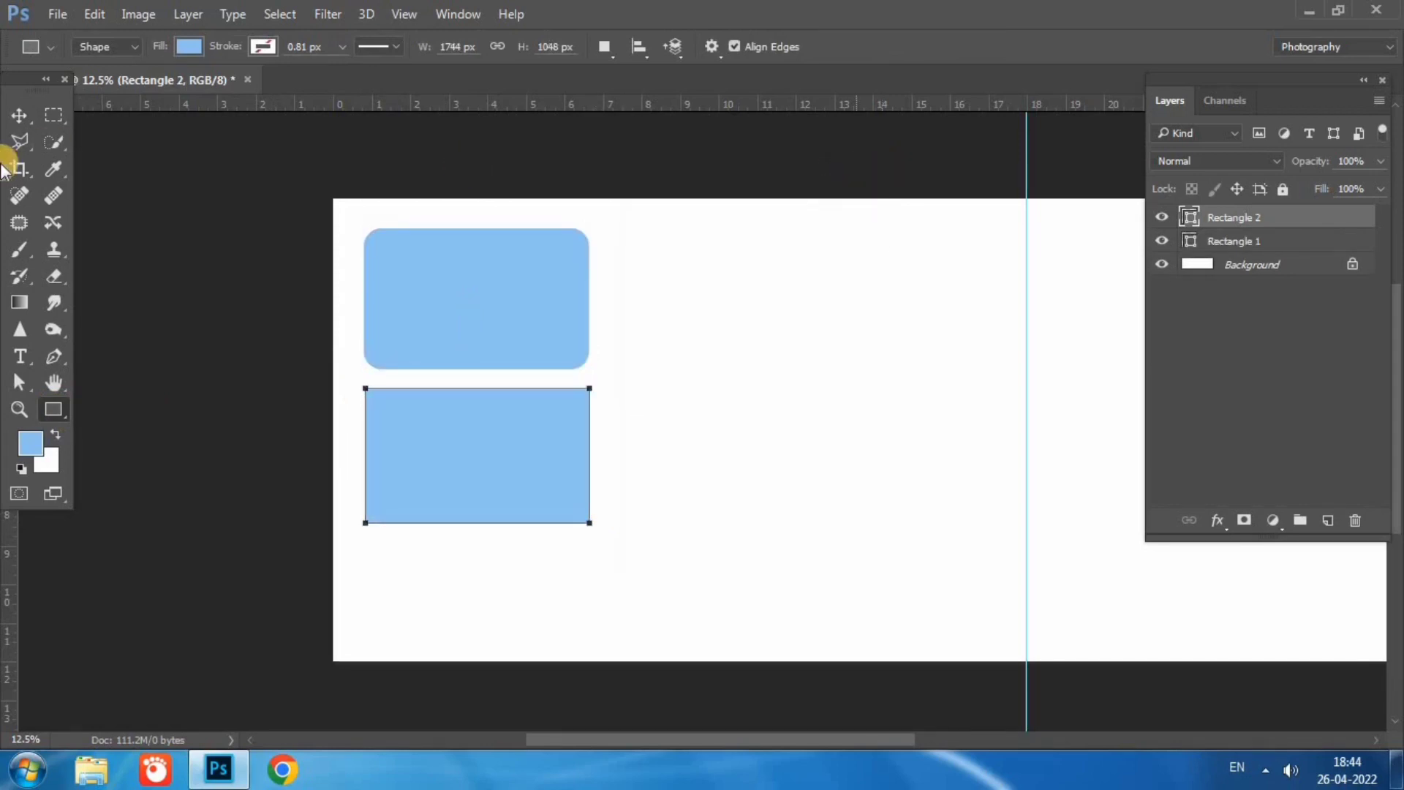
Draw a third identical rectangle exactly over the lower one
{"action": "left_click", "coordinate": [17, 114]}
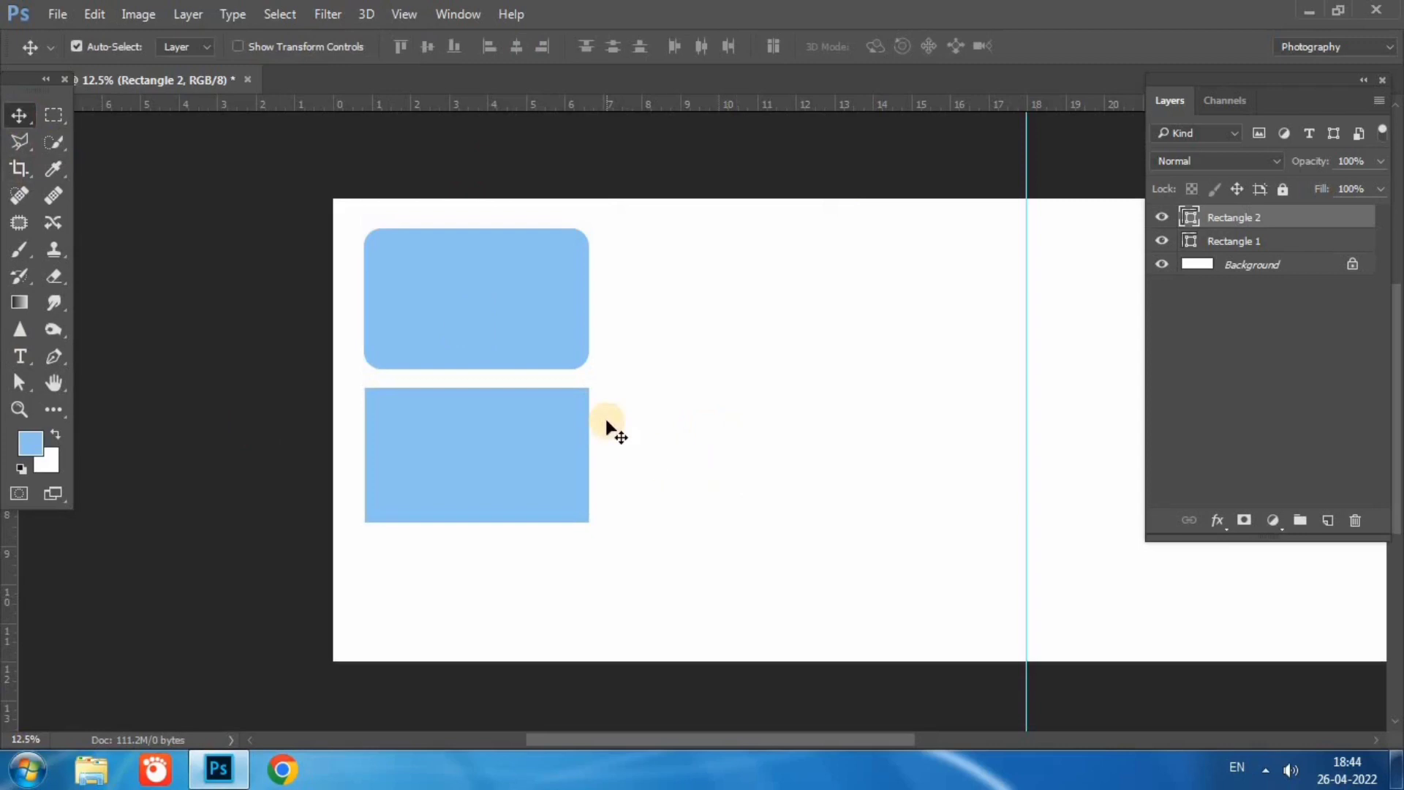
{"action": "left_click", "coordinate": [59, 409]}
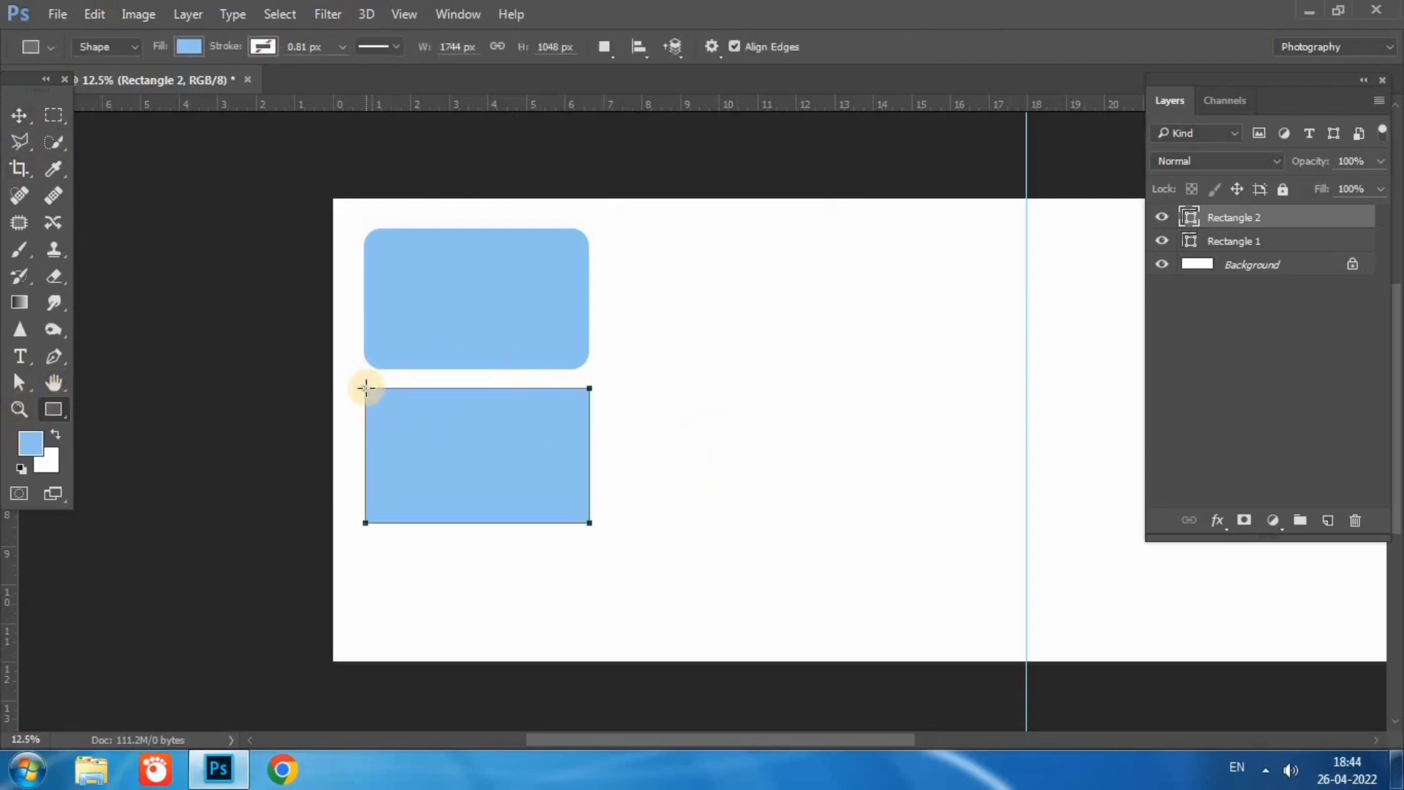
{"action": "left_click_drag", "start_coordinate": [366, 387], "coordinate": [590, 521]}
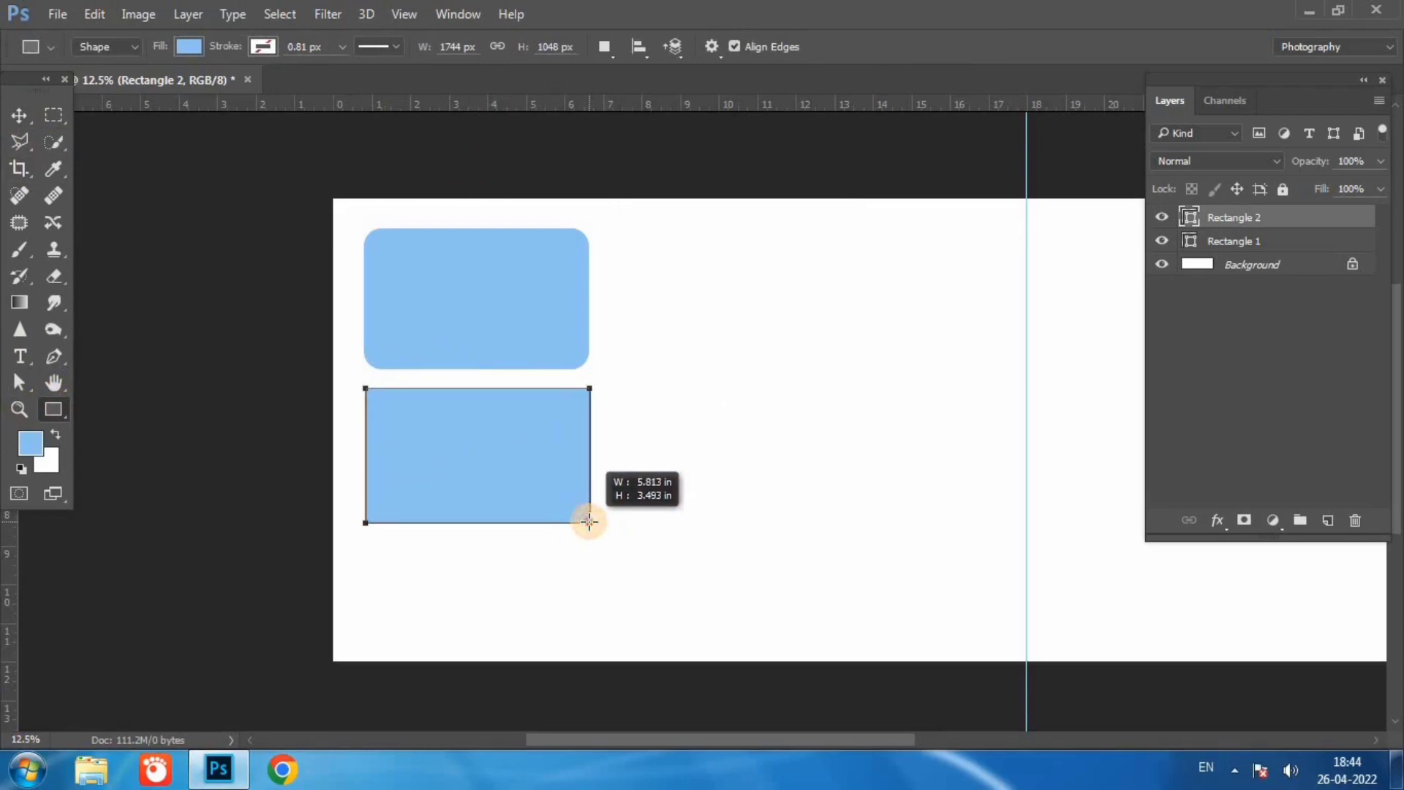
{"action": "left_click_drag", "start_coordinate": [590, 521], "coordinate": [590, 521]}
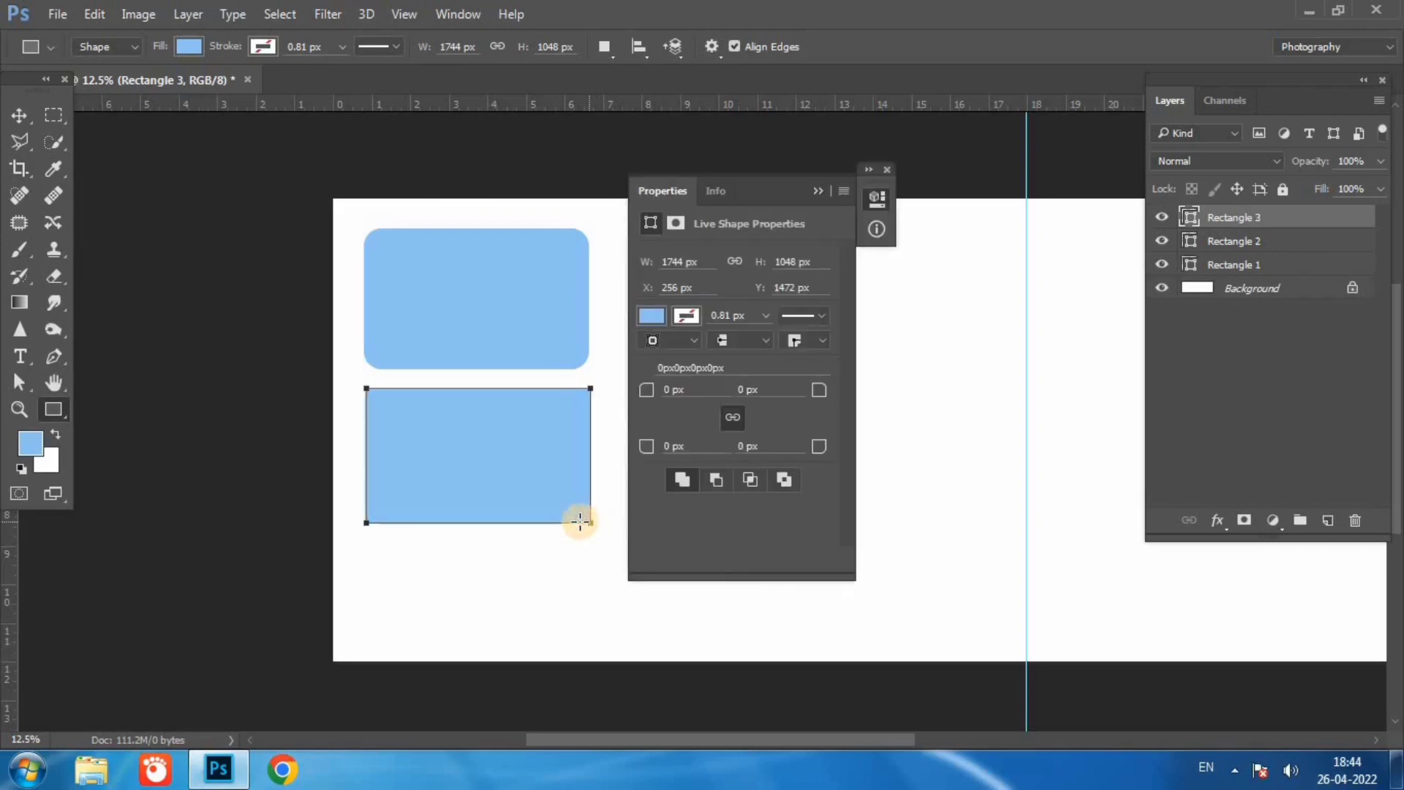
Fill the top lower rectangle with black and round its corners to 156 px
{"action": "left_click", "coordinate": [649, 316]}
{"action": "left_click", "coordinate": [657, 423]}
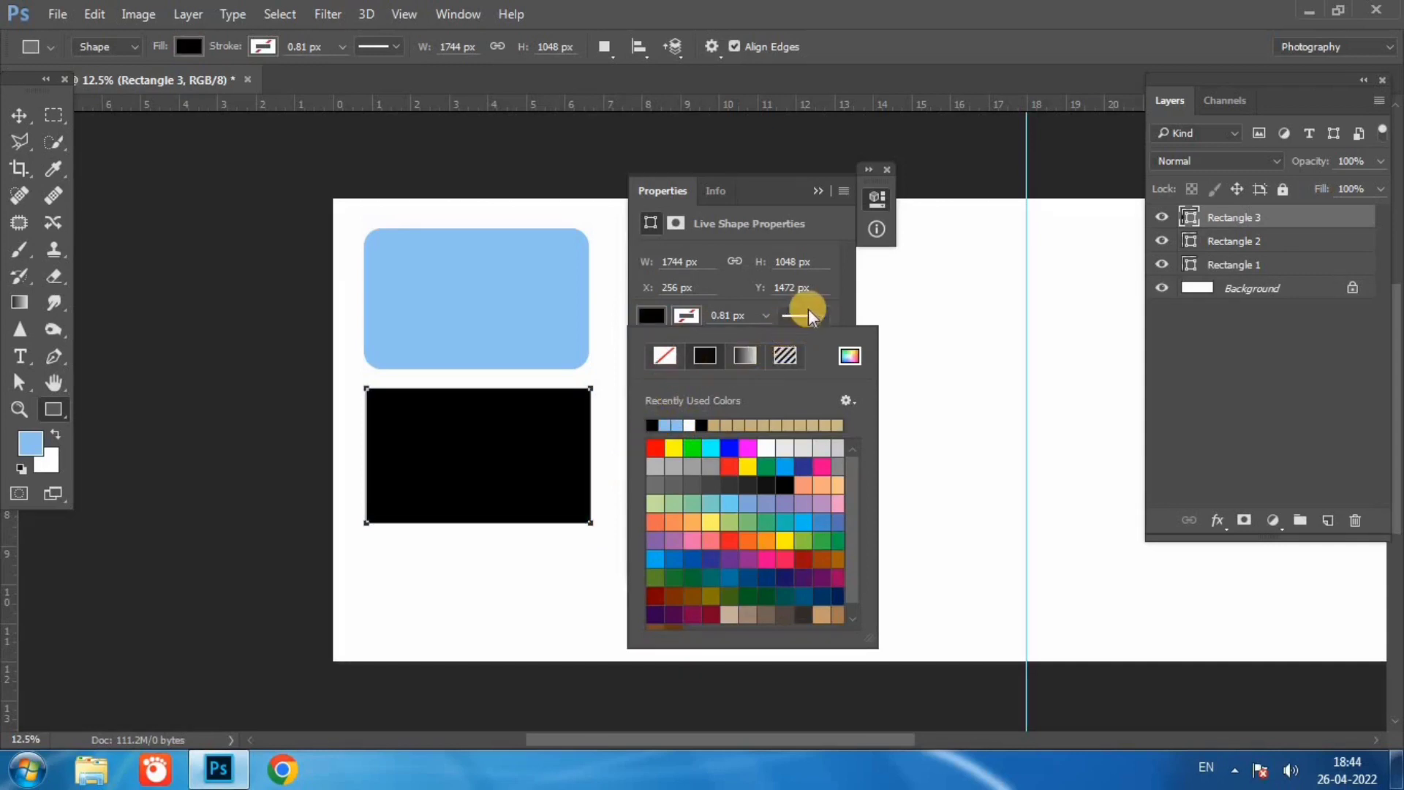
{"action": "left_click", "coordinate": [841, 312]}
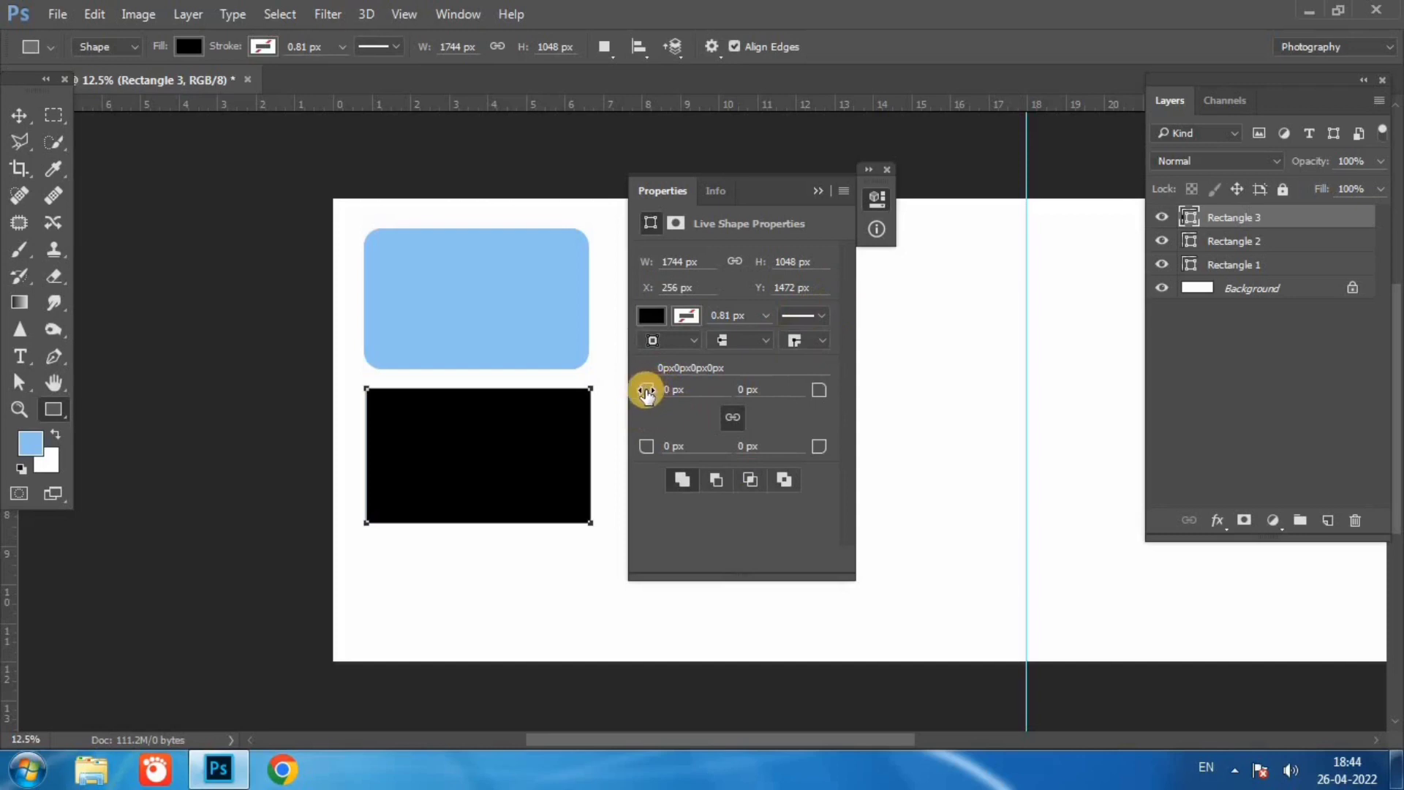
{"action": "left_click_drag", "start_coordinate": [647, 391], "coordinate": [808, 390]}
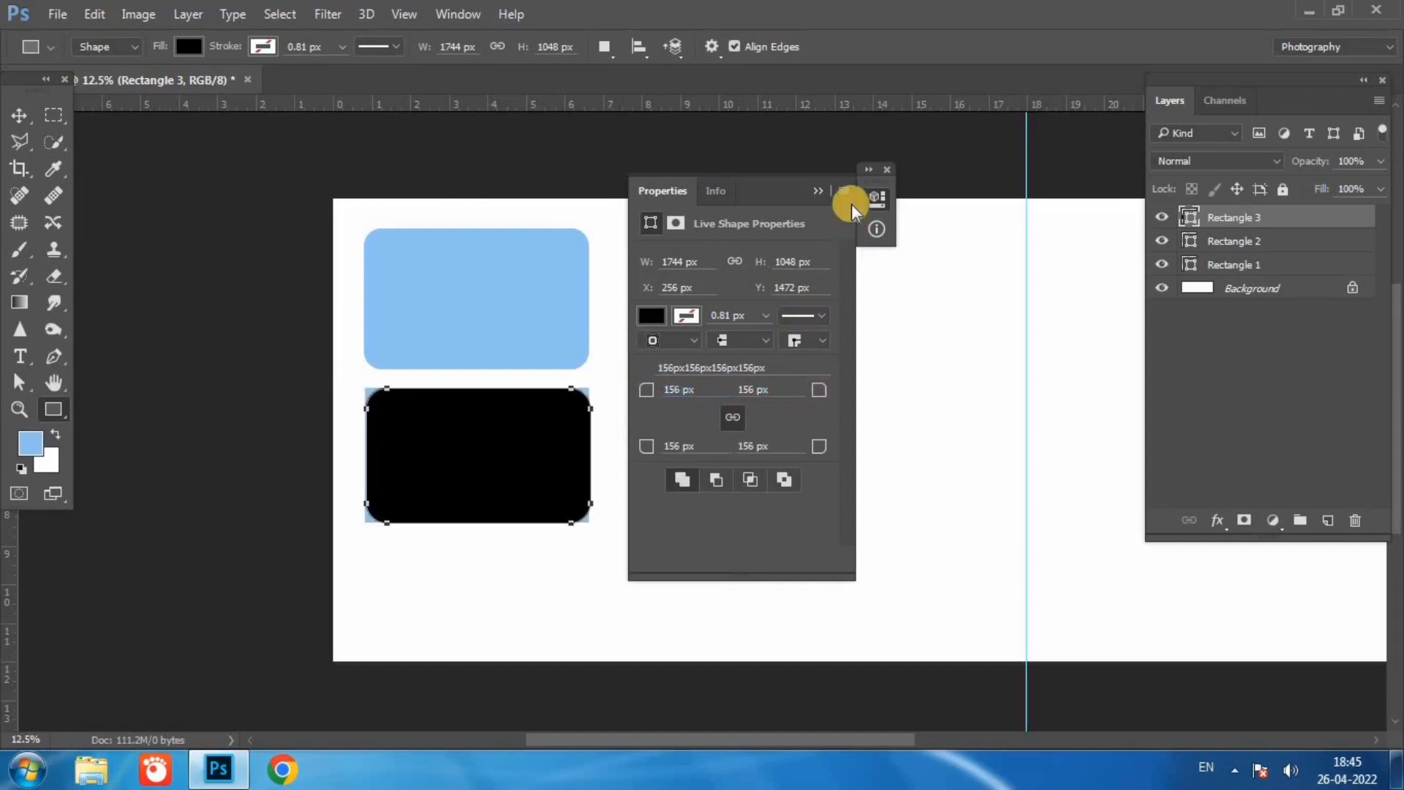
{"action": "left_click", "coordinate": [882, 169]}
{"action": "left_click", "coordinate": [19, 115]}
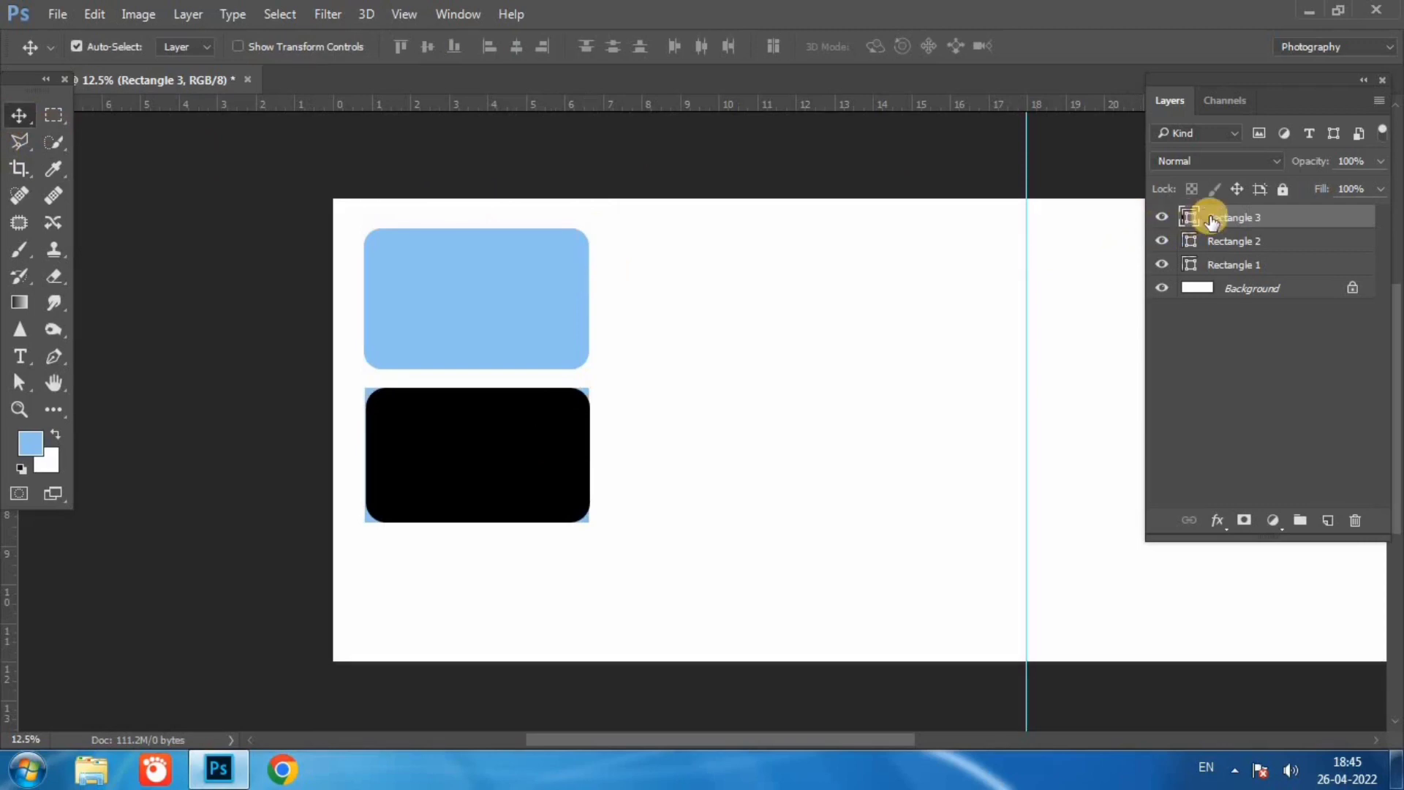
Move Rectangle 3 beneath Rectangle 2 and shrink the lower blue rectangle to about three quarters
{"action": "left_click_drag", "start_coordinate": [1210, 222], "coordinate": [1204, 253]}
{"action": "left_click", "coordinate": [509, 469]}
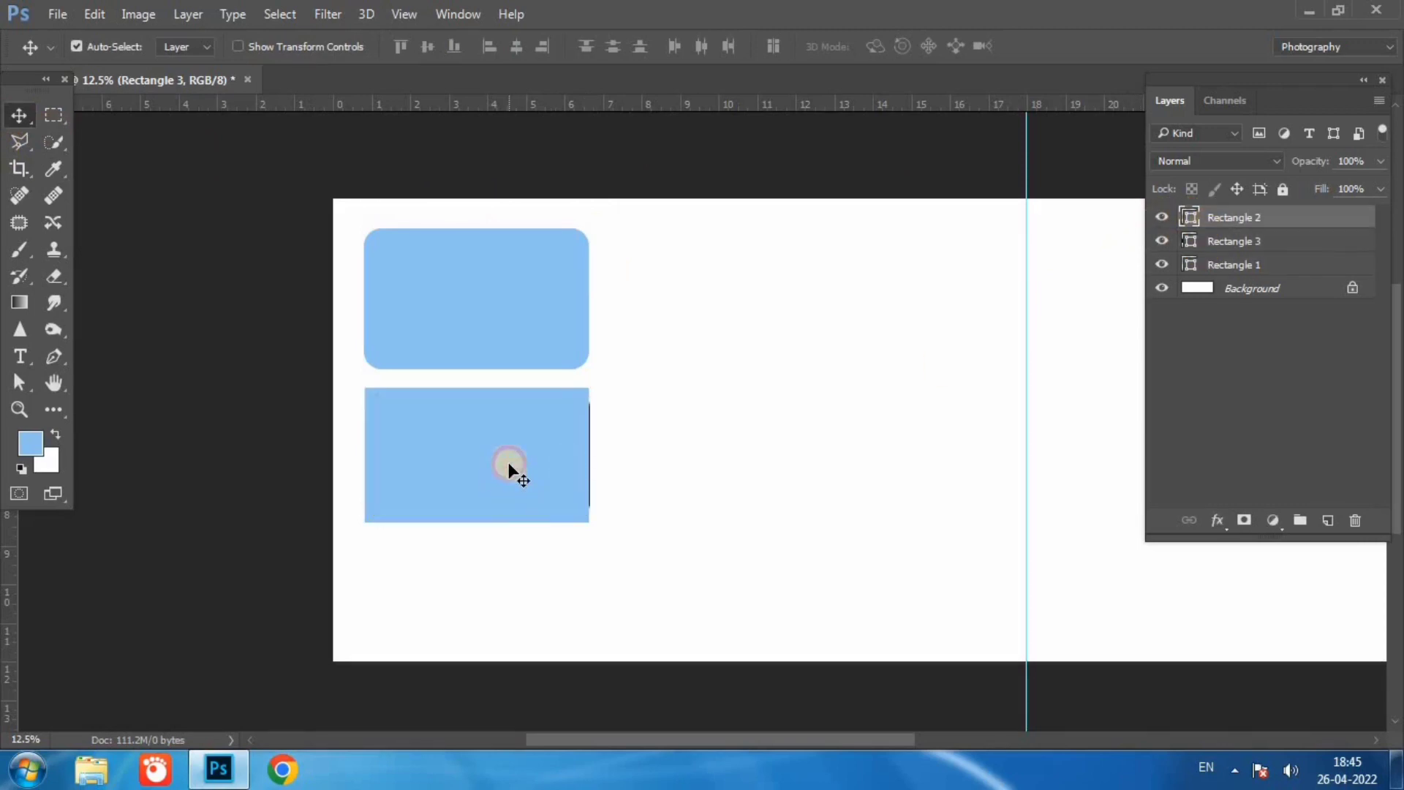
{"action": "key", "text": "ctrl"}
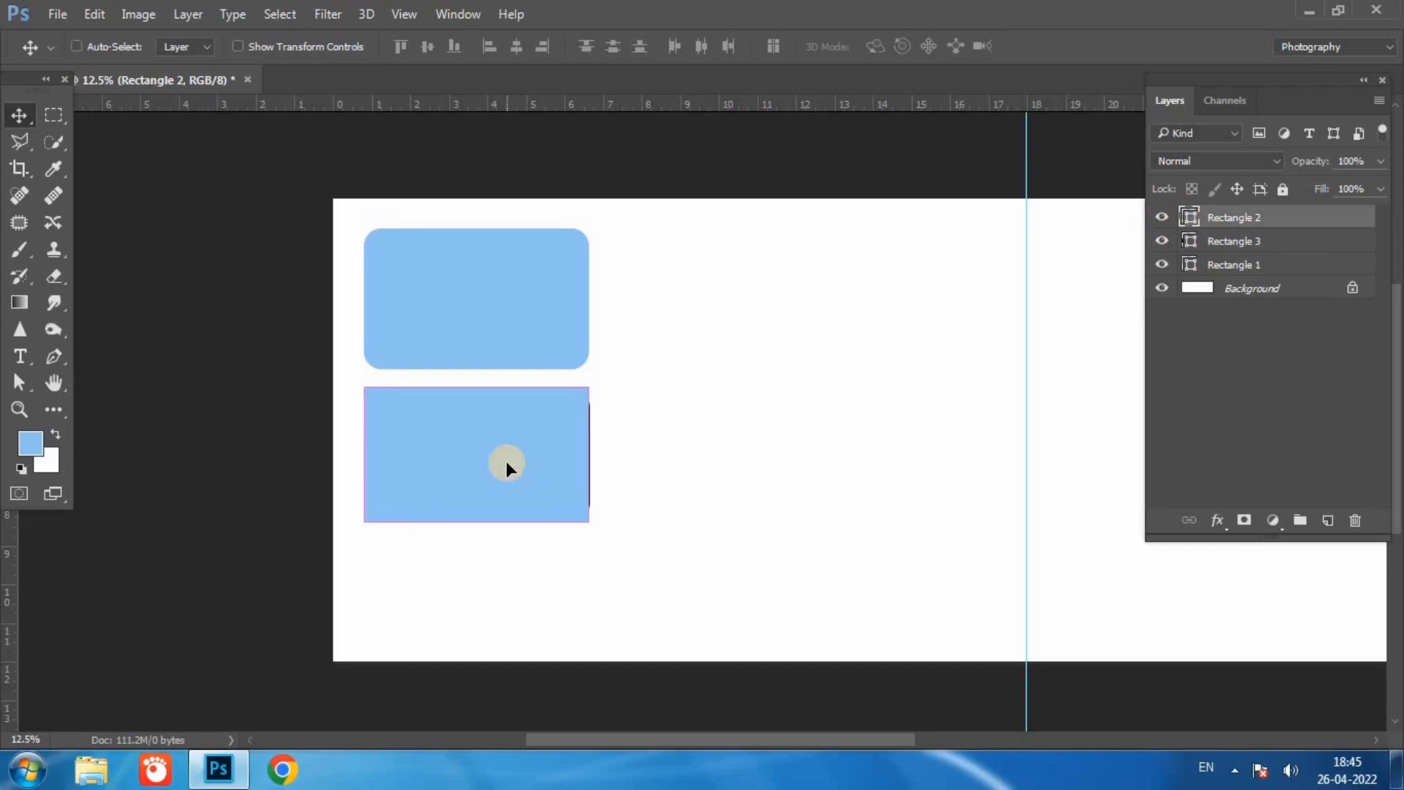
{"action": "key", "text": "ctrl+t"}
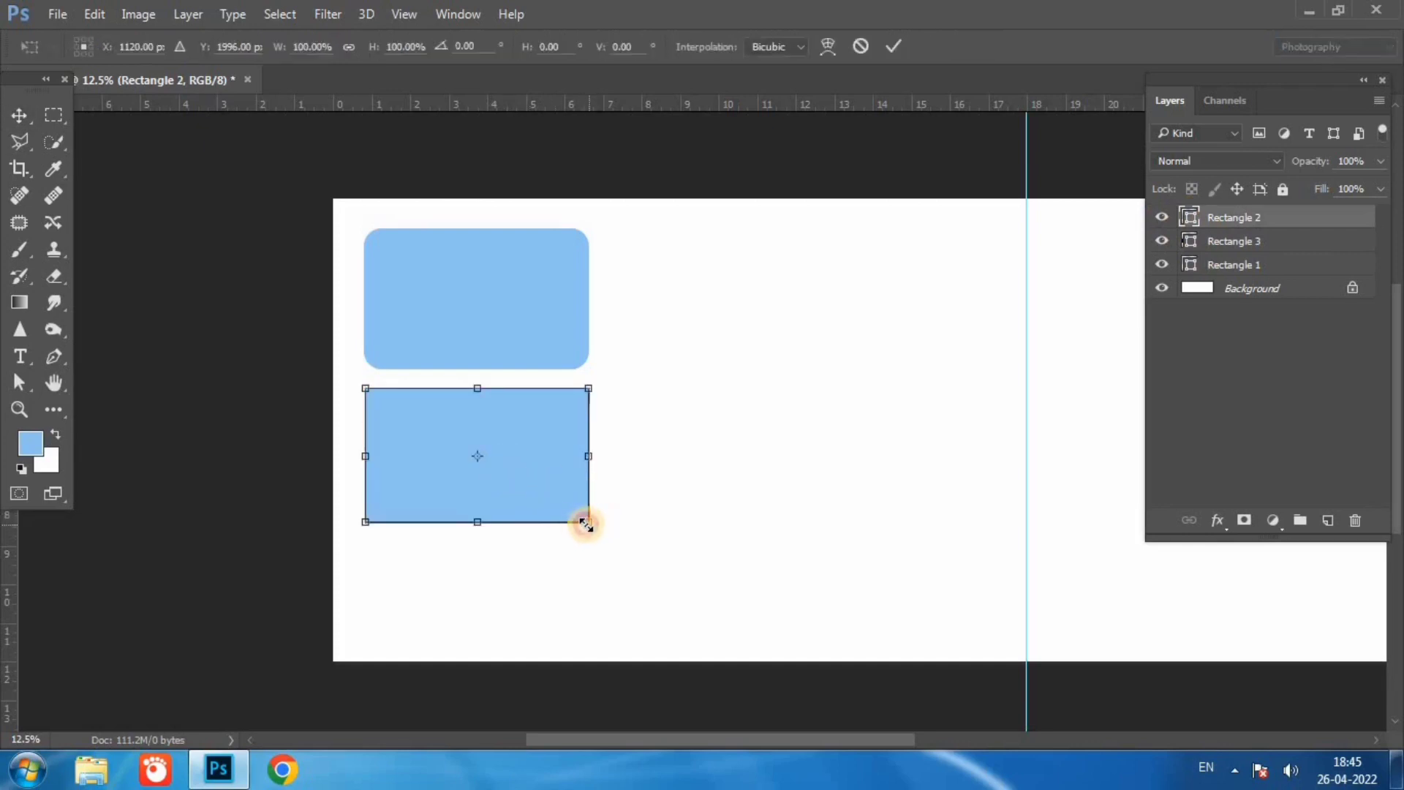
{"action": "left_click_drag", "start_coordinate": [586, 523], "coordinate": [528, 495]}
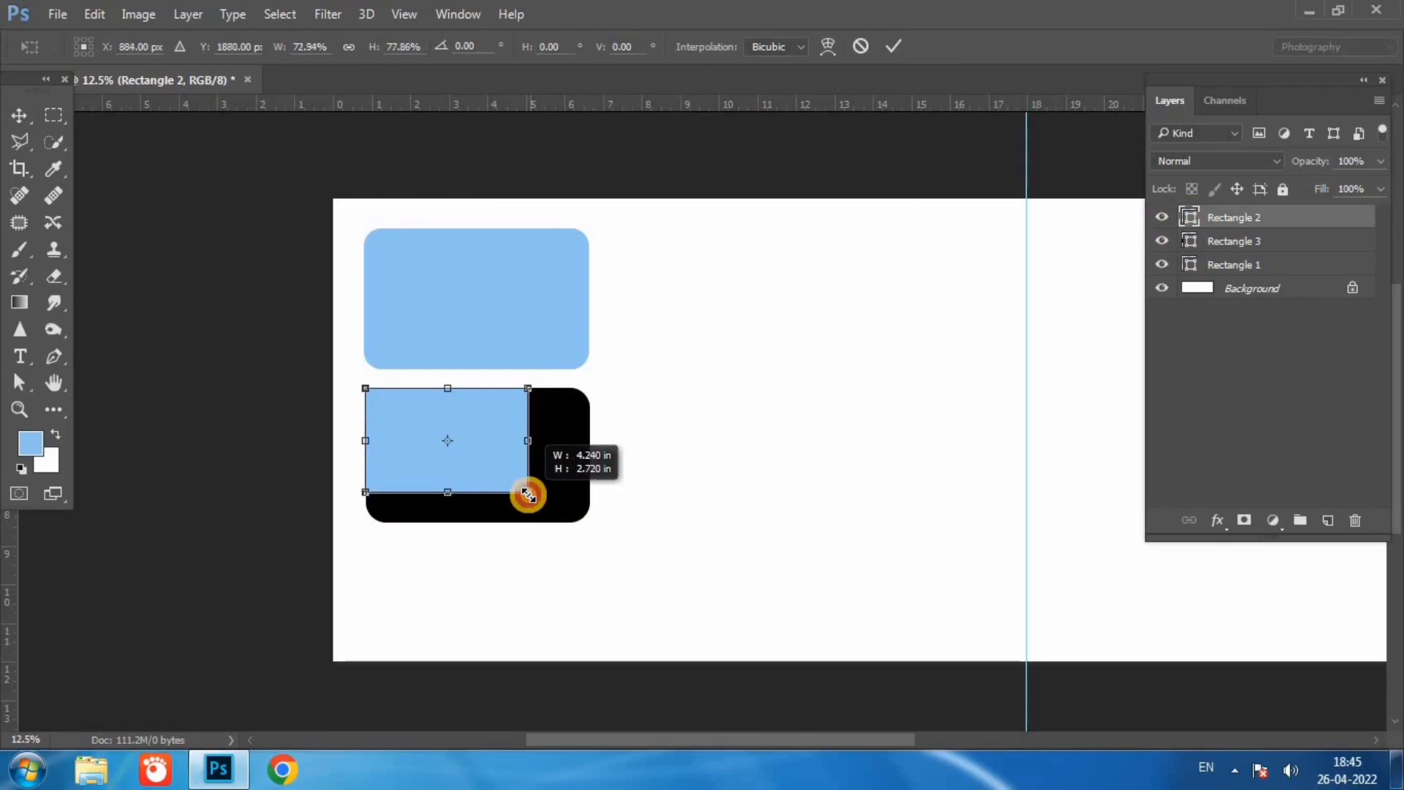
{"action": "left_click_drag", "start_coordinate": [512, 463], "coordinate": [502, 468]}
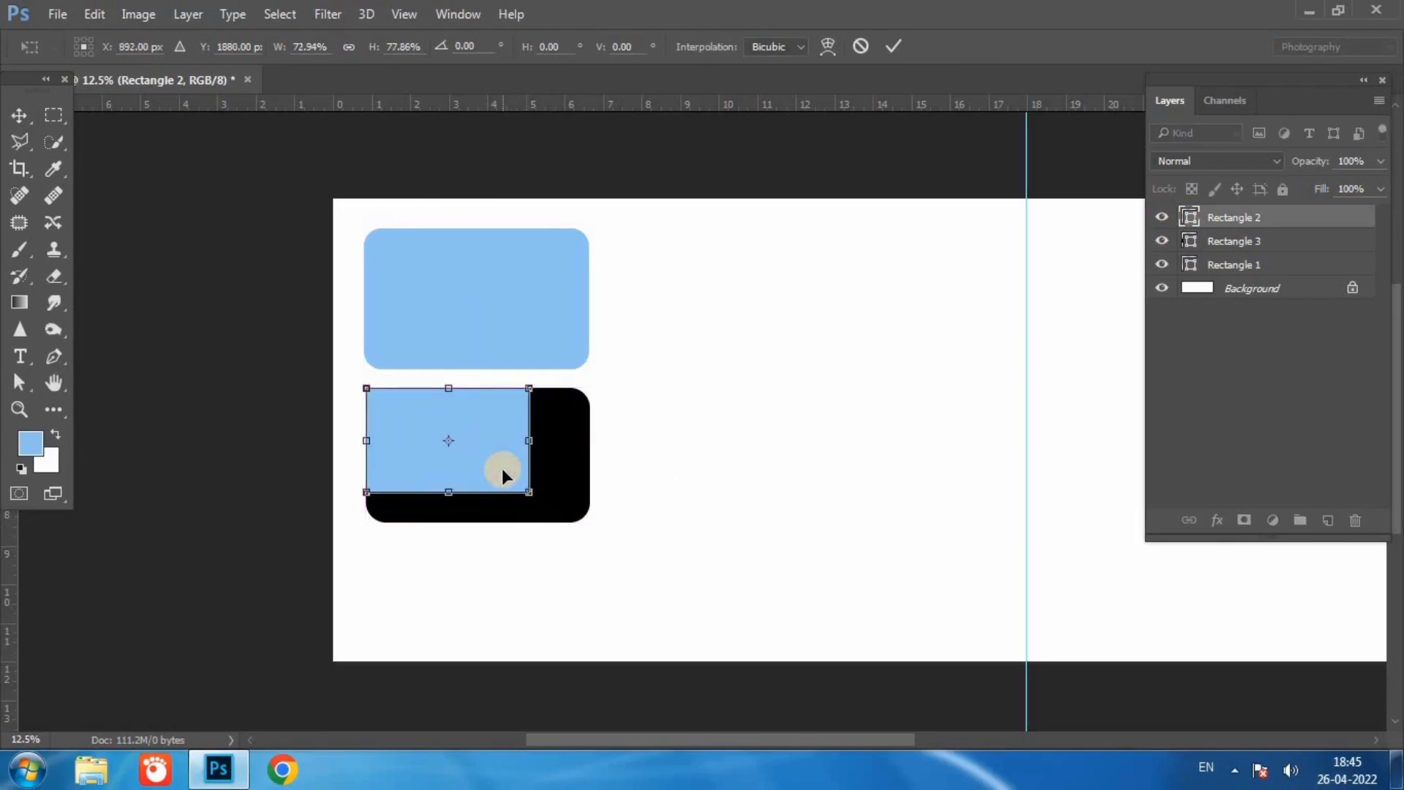
{"action": "key", "text": "Return"}
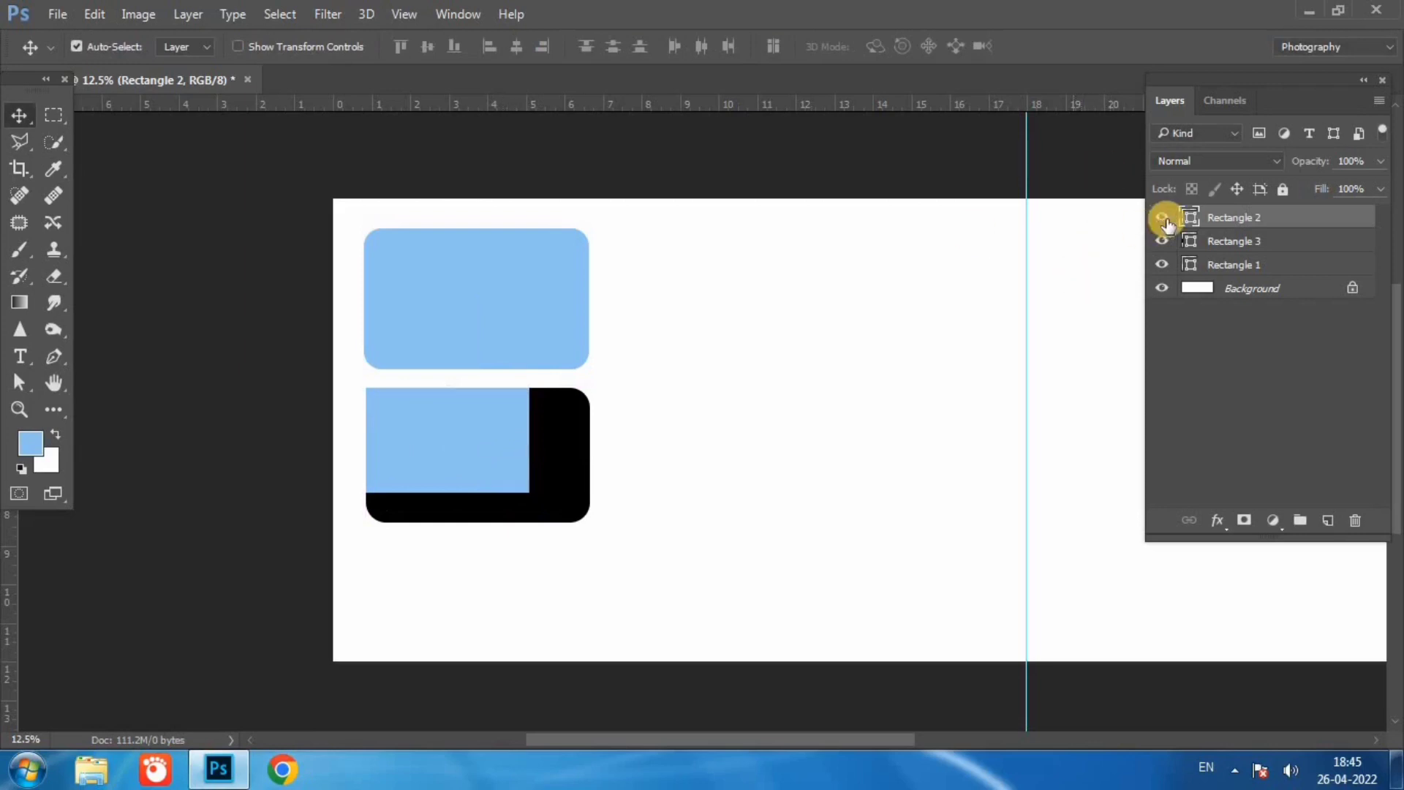
Set the colour of both Rectangle 2 and Rectangle 1 to black
{"action": "double_click", "coordinate": [1190, 218]}
{"action": "left_click", "coordinate": [575, 447]}
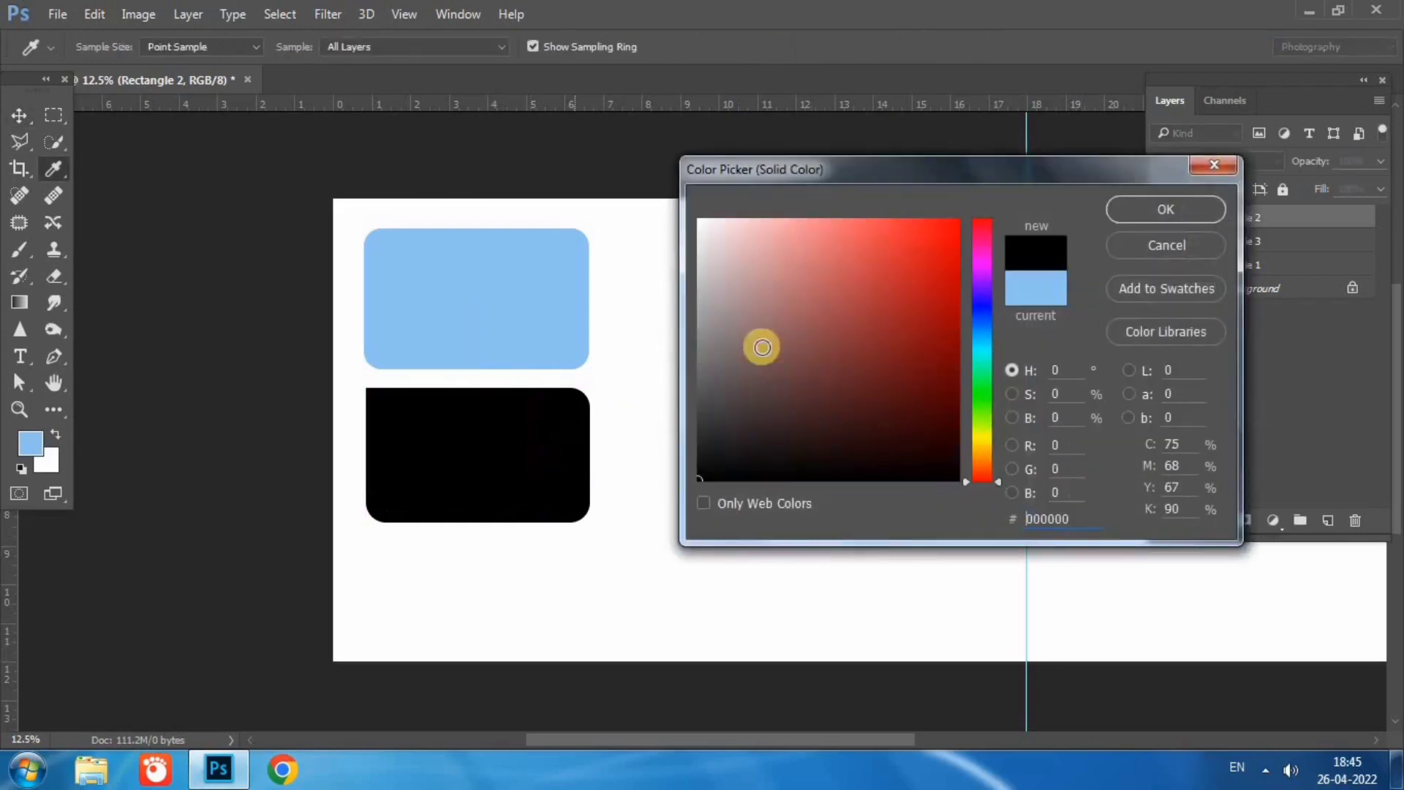
{"action": "left_click", "coordinate": [1163, 210]}
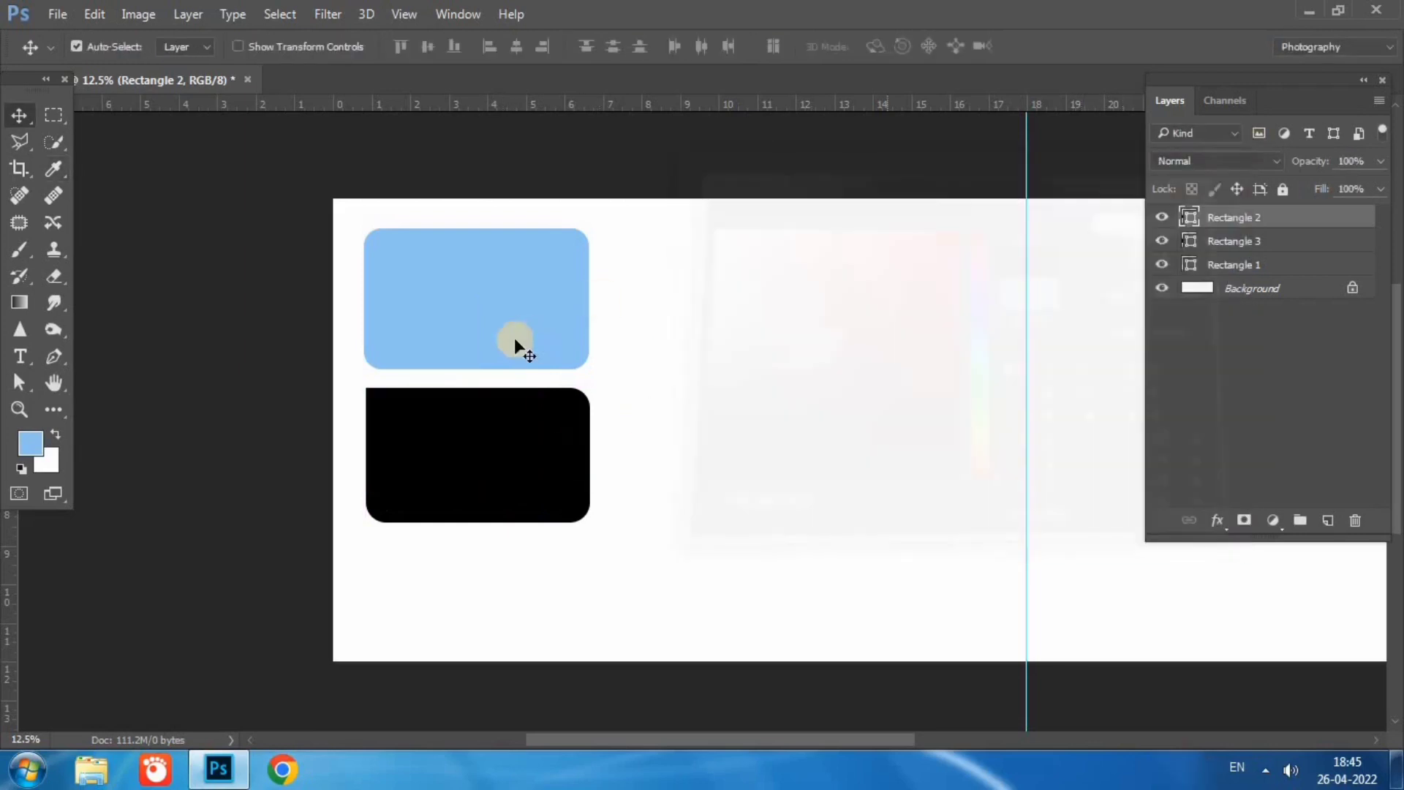
{"action": "double_click", "coordinate": [1190, 264]}
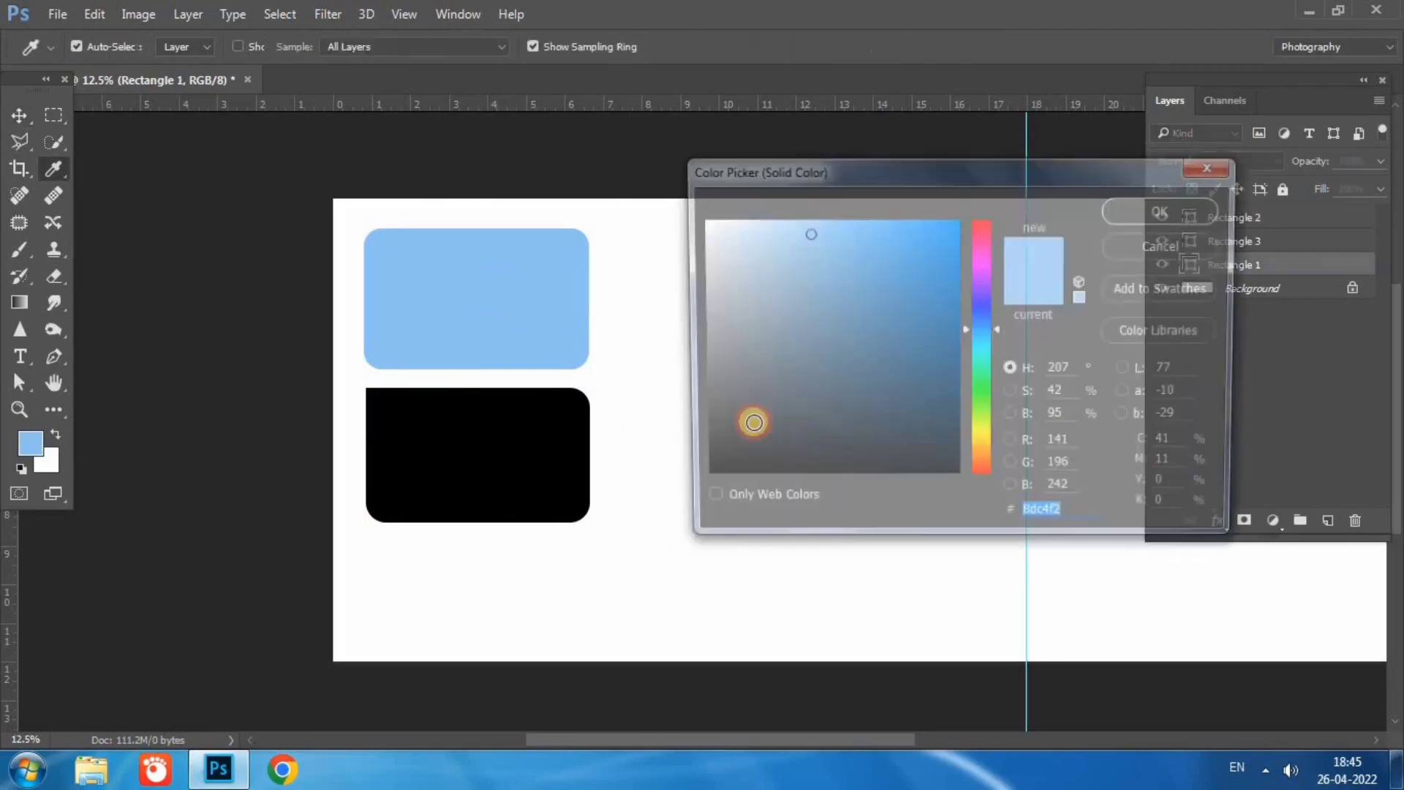
{"action": "left_click_drag", "start_coordinate": [754, 422], "coordinate": [709, 470]}
{"action": "left_click", "coordinate": [1172, 208]}
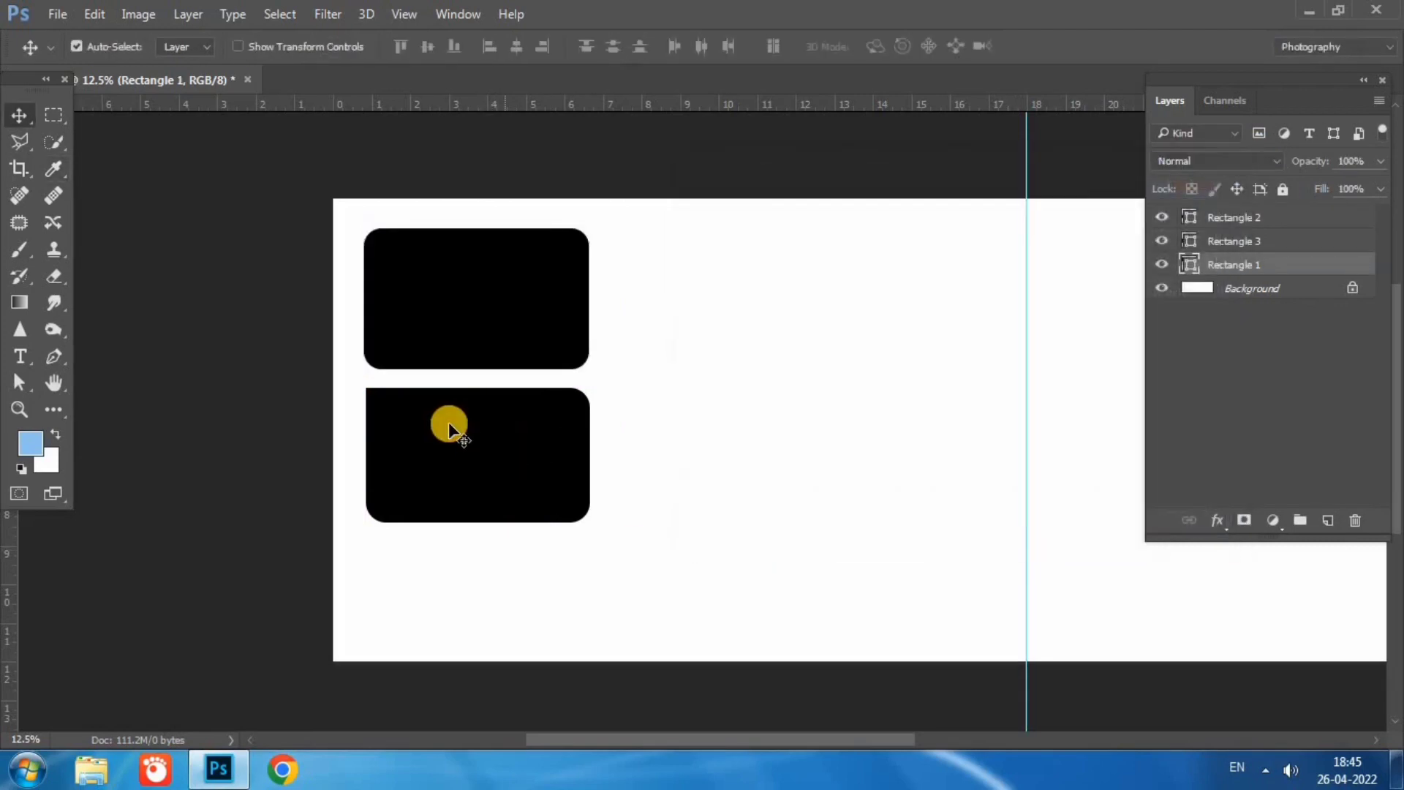
Select Rectangle 2 and Rectangle 3 and merge them with Ctrl+E
{"action": "left_click", "coordinate": [516, 432]}
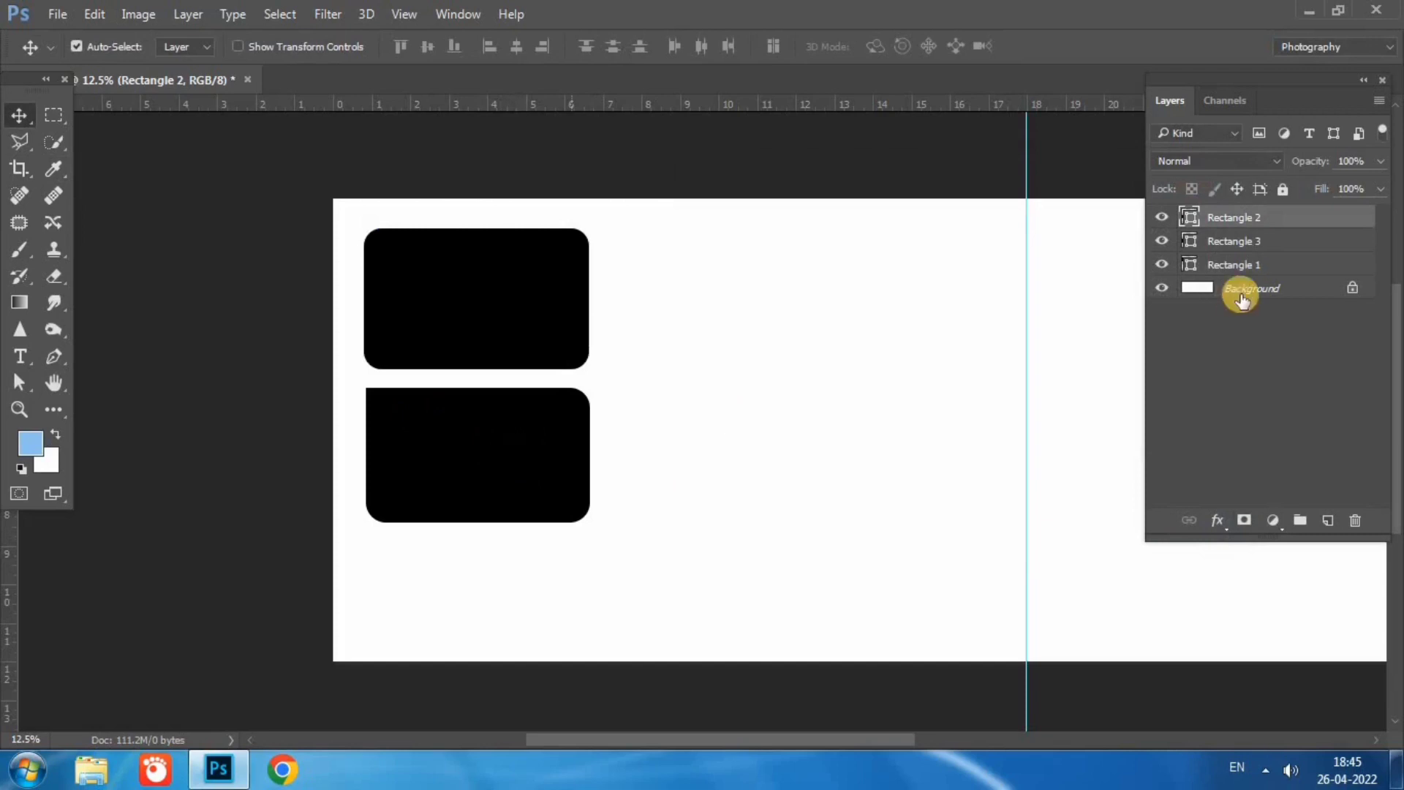
{"action": "left_click", "coordinate": [1255, 241], "text": "ctrl"}
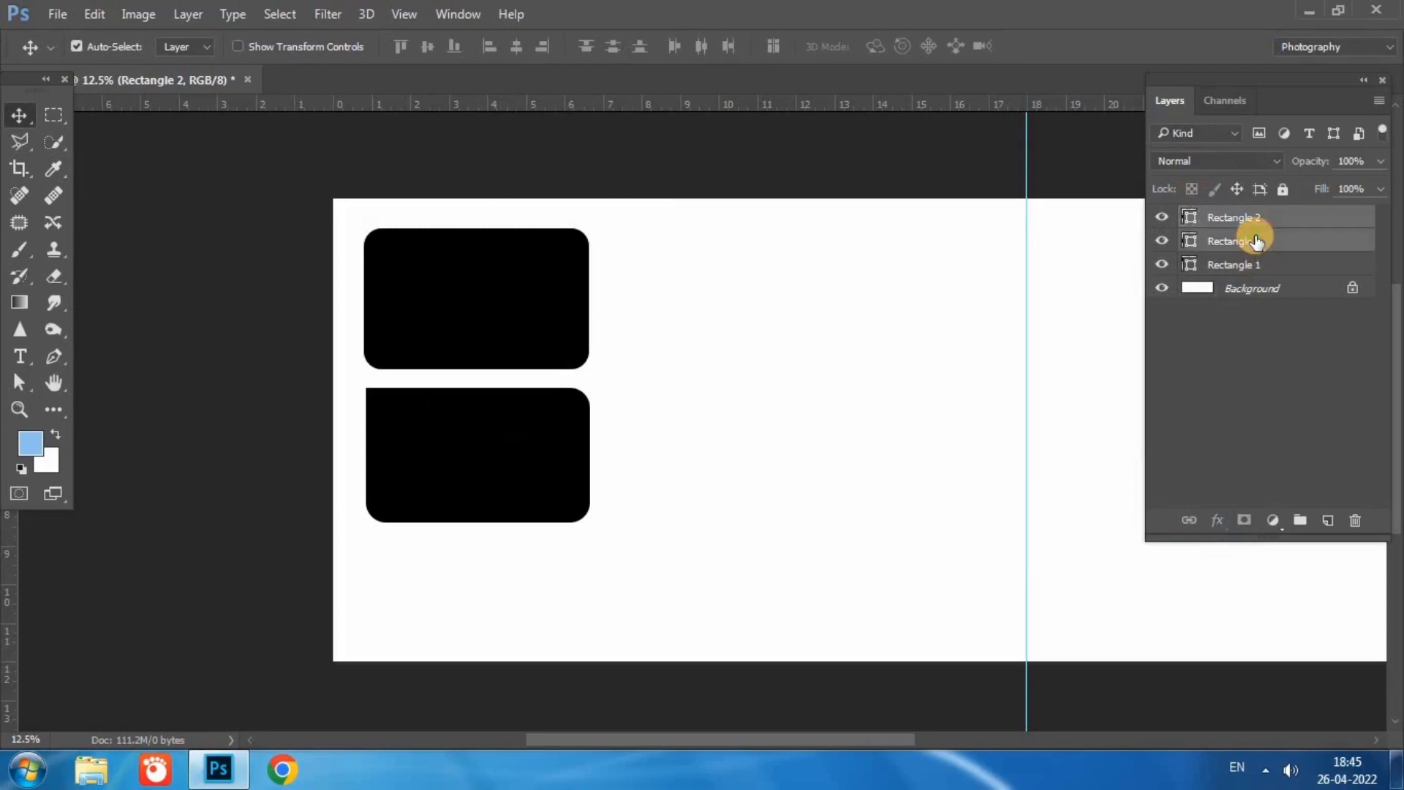
{"action": "key", "text": "ctrl+e"}
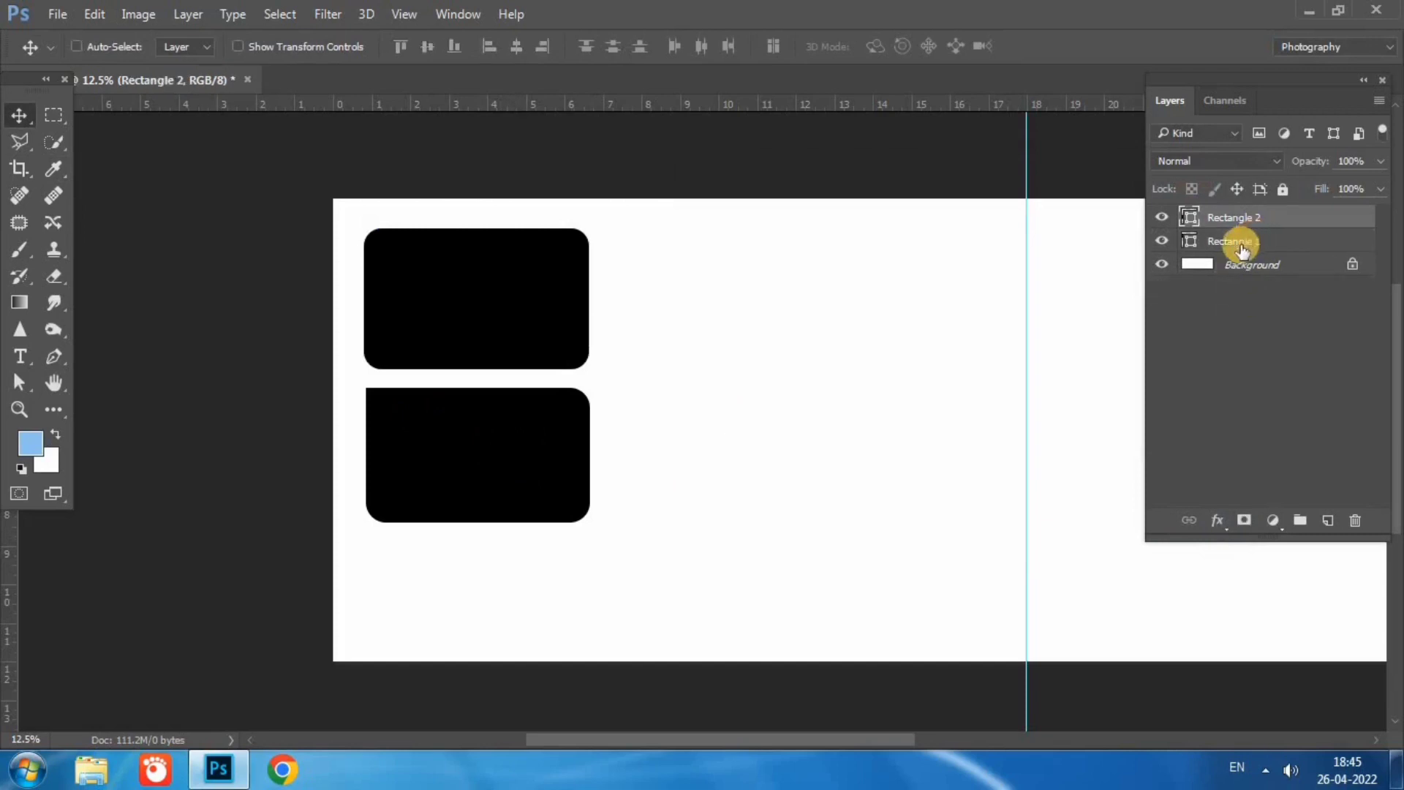
Move Rectangle 2 to mid-canvas and stack a vertically flipped copy just above it
{"action": "mouse_move", "coordinate": [548, 470]}
{"action": "left_mouse_down"}
{"action": "mouse_move", "coordinate": [817, 429]}
{"action": "mouse_move", "coordinate": [802, 544]}
{"action": "left_mouse_up"}
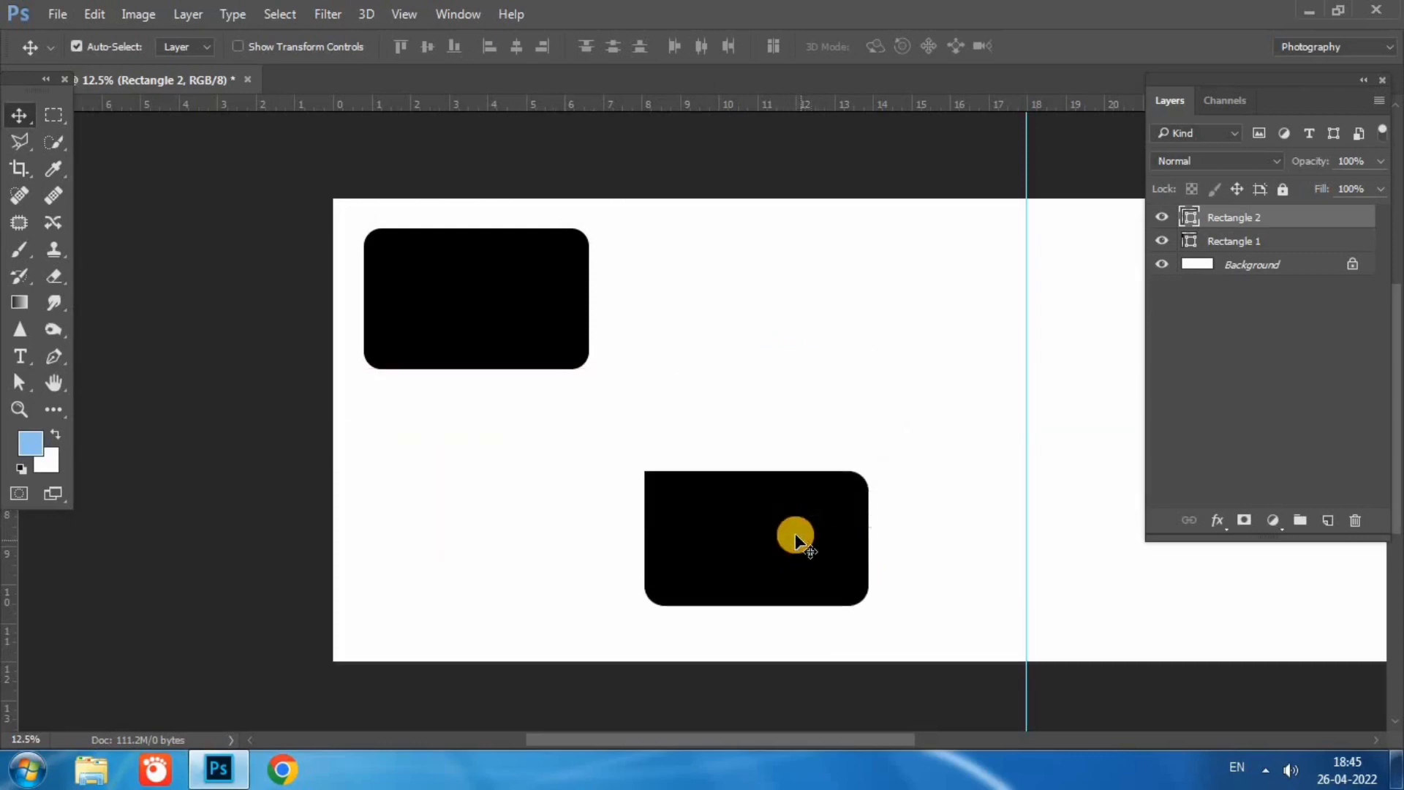
{"action": "left_click_drag", "start_coordinate": [782, 534], "coordinate": [791, 396]}
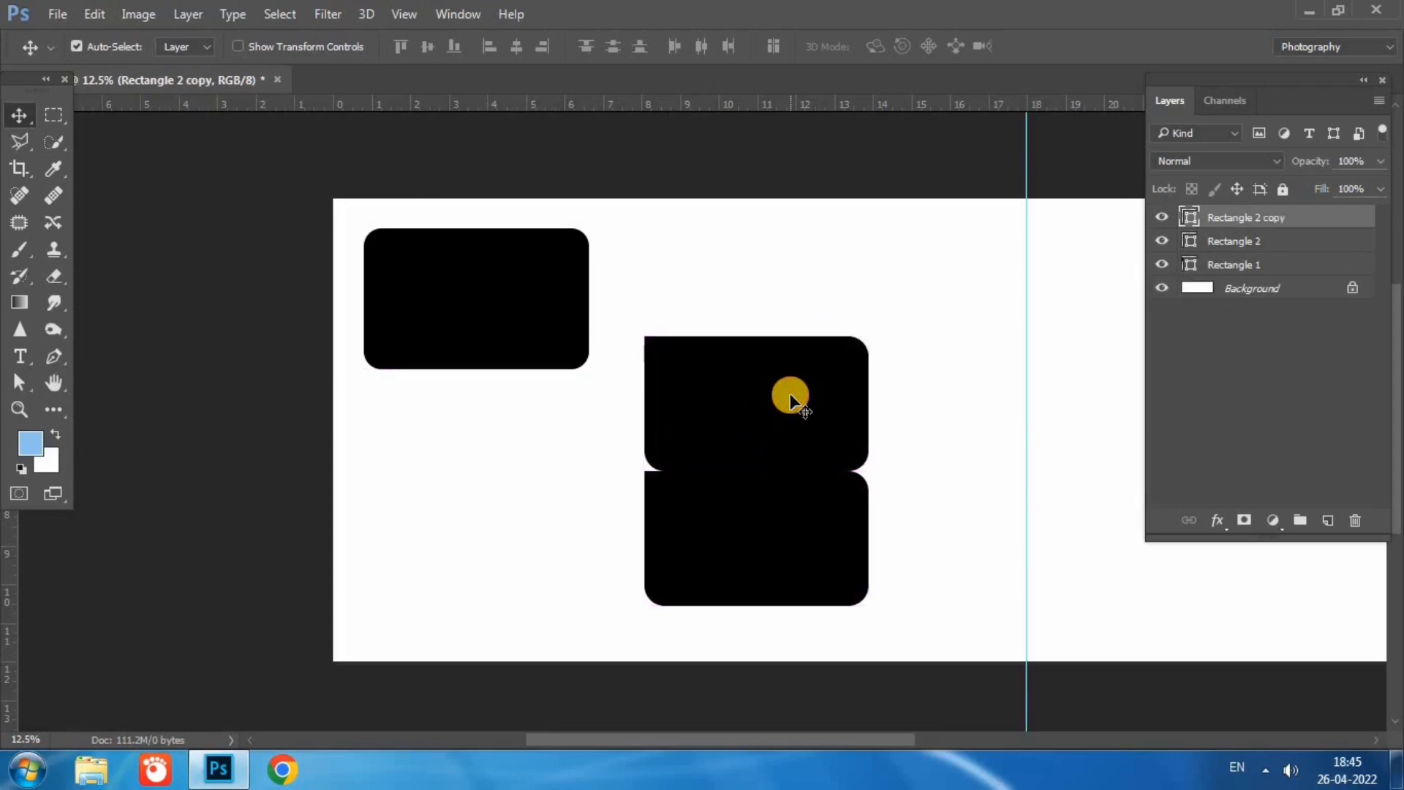
{"action": "key", "text": "ctrl"}
{"action": "key", "text": "ctrl+t"}
{"action": "right_click", "coordinate": [791, 397]}
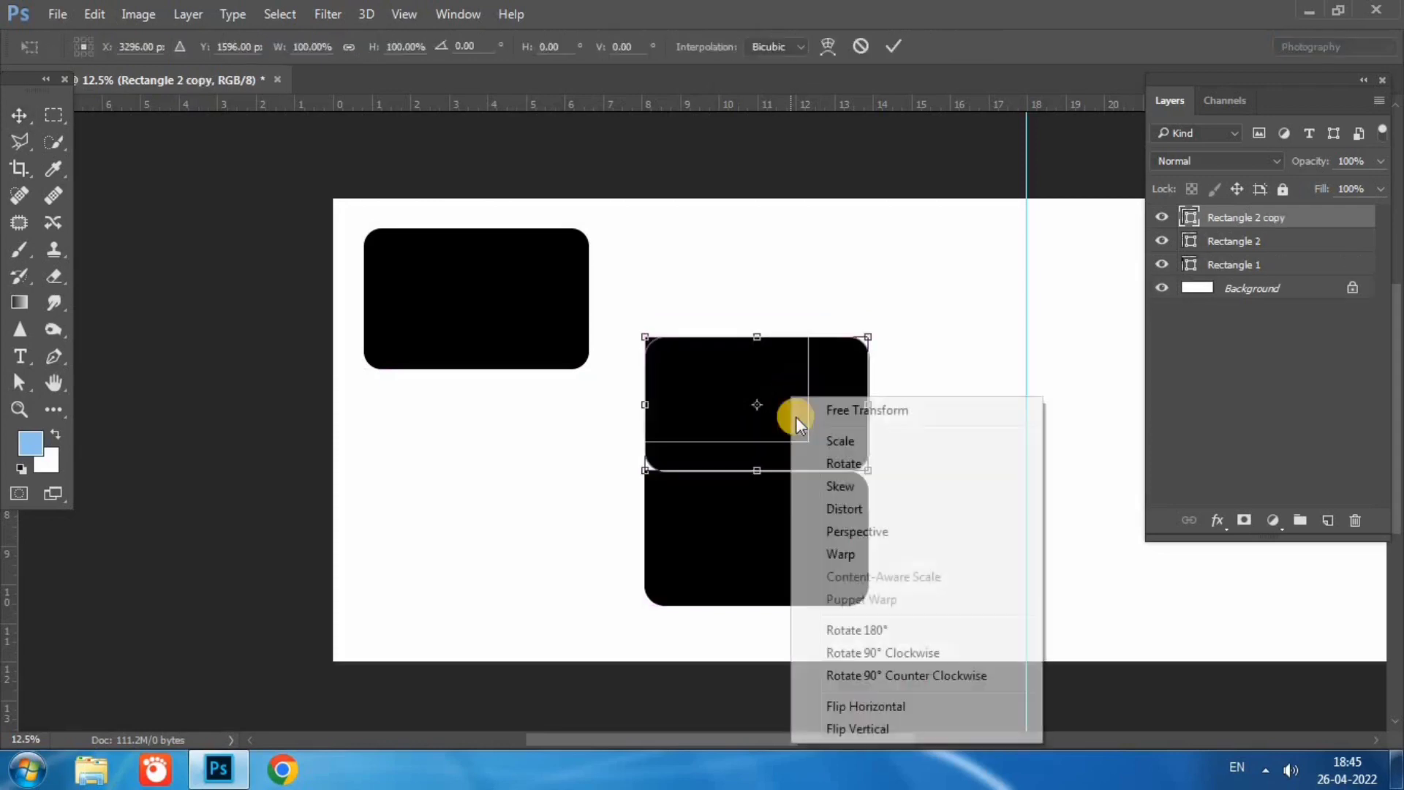
{"action": "left_click", "coordinate": [858, 729]}
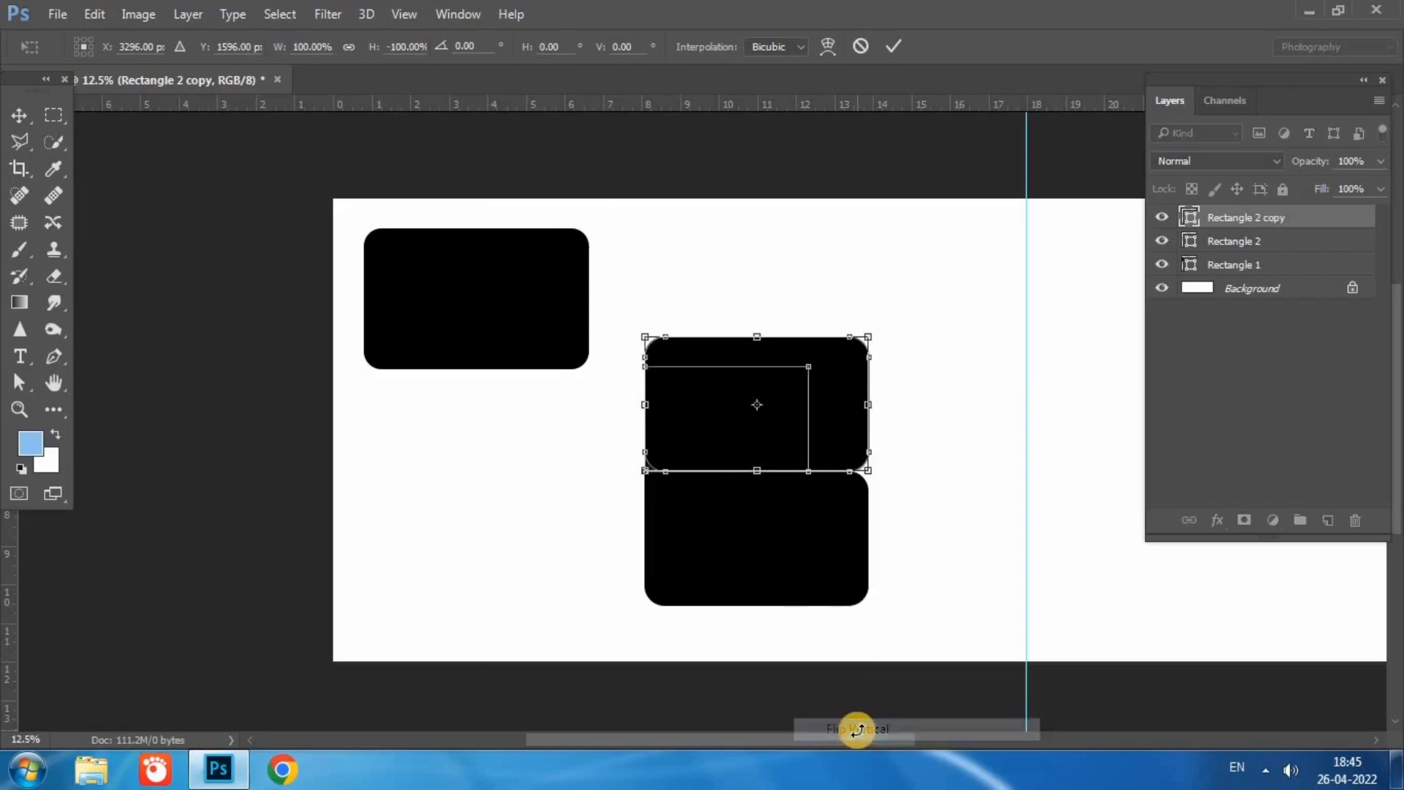
{"action": "key", "text": "Return"}
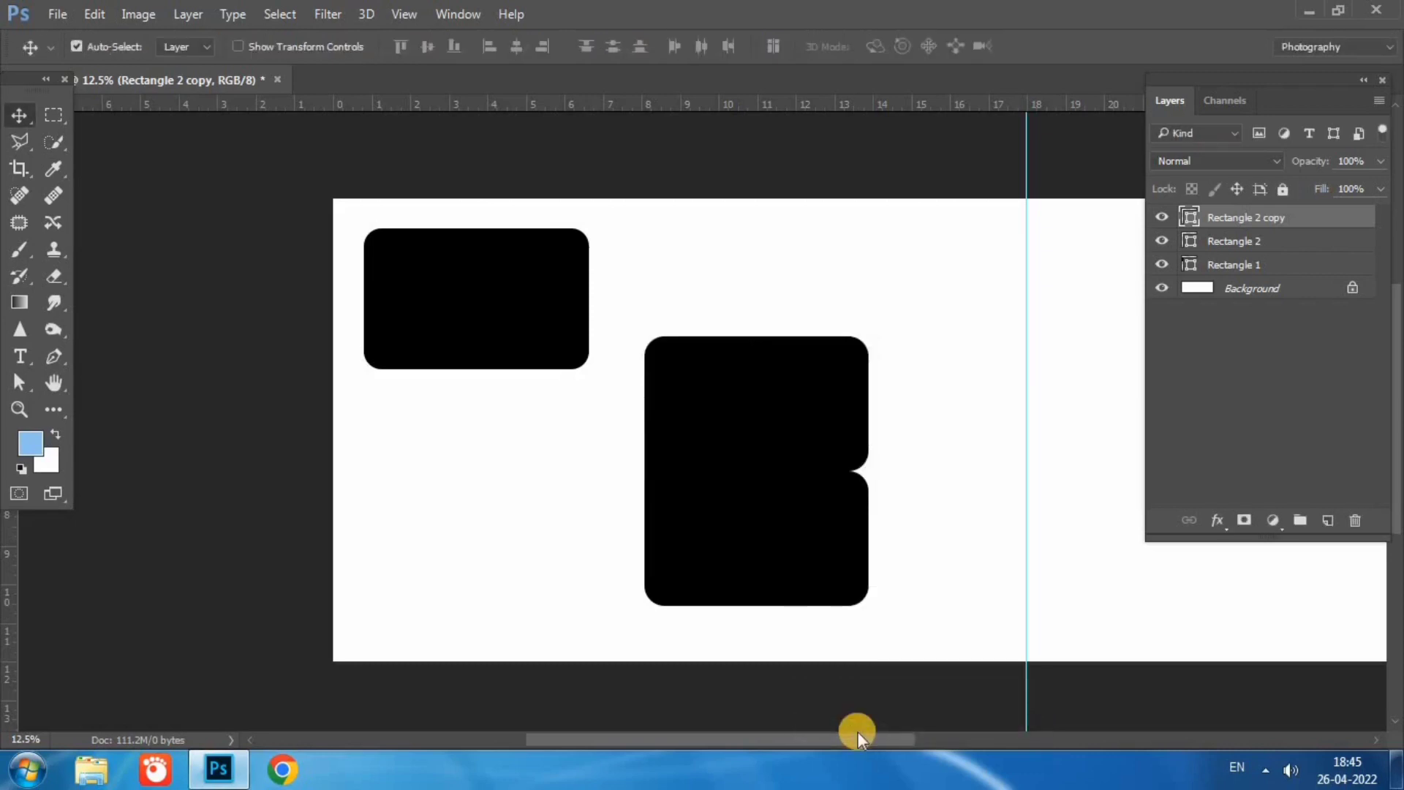
{"action": "key", "text": "shift+Up"}
{"action": "key", "text": "shift+Up"}
{"action": "key", "text": "shift+Up"}
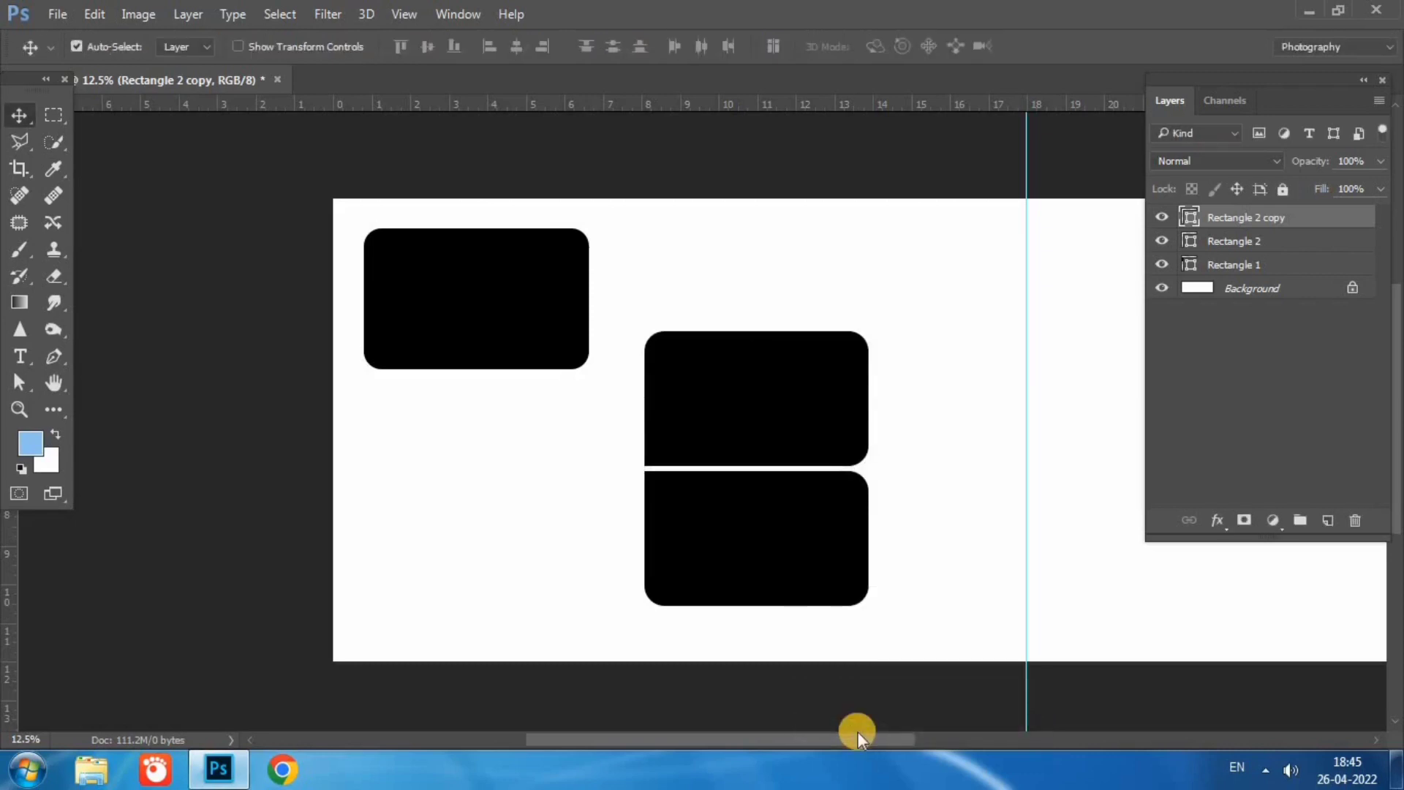
Narrow the gap between the stacked rectangles to a thin line and copy the pair left
{"action": "key", "text": "shift+Down"}
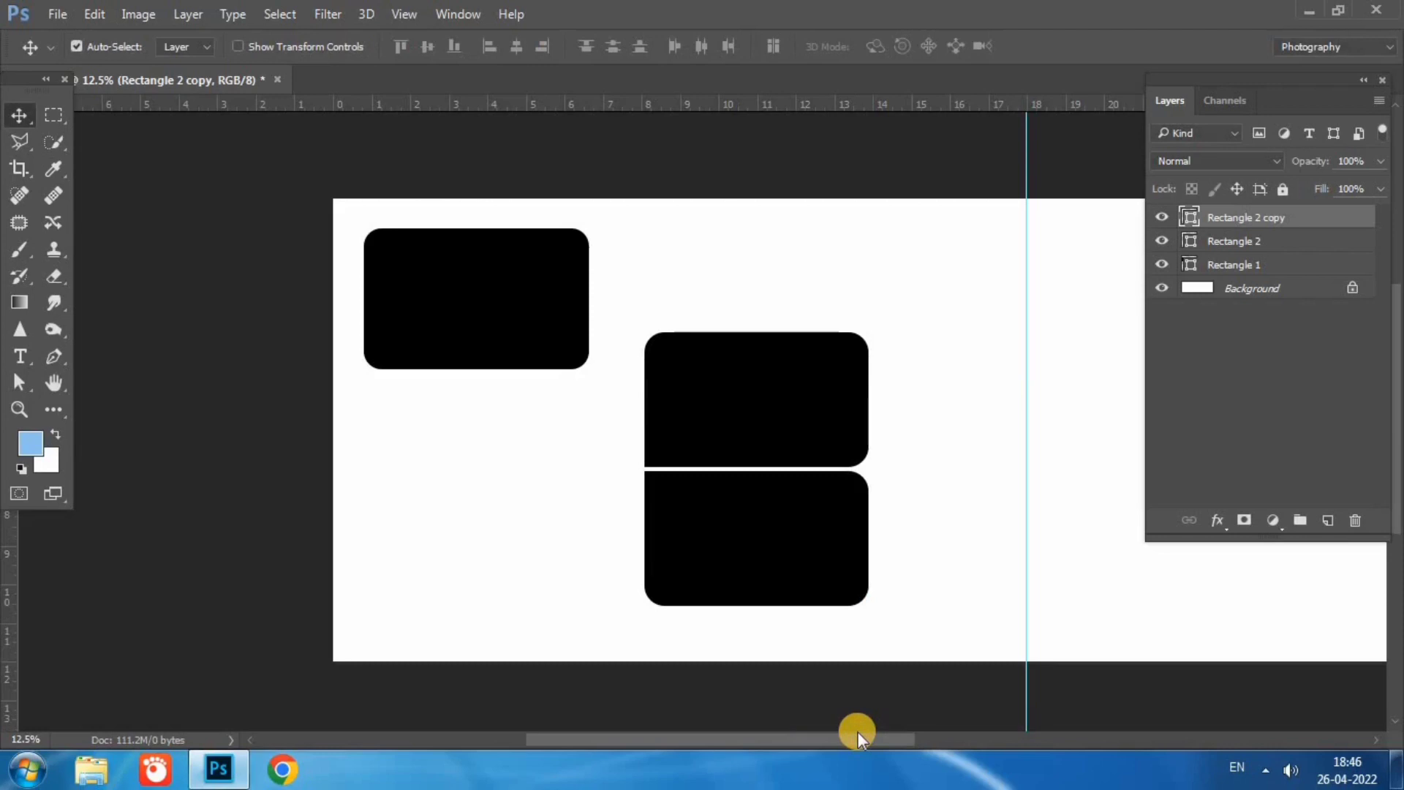
{"action": "key", "text": "shift+Down"}
{"action": "key", "text": "shift+Down"}
{"action": "mouse_move", "coordinate": [903, 423]}
{"action": "left_mouse_down"}
{"action": "mouse_move", "coordinate": [790, 537]}
{"action": "mouse_move", "coordinate": [554, 543]}
{"action": "left_mouse_up"}
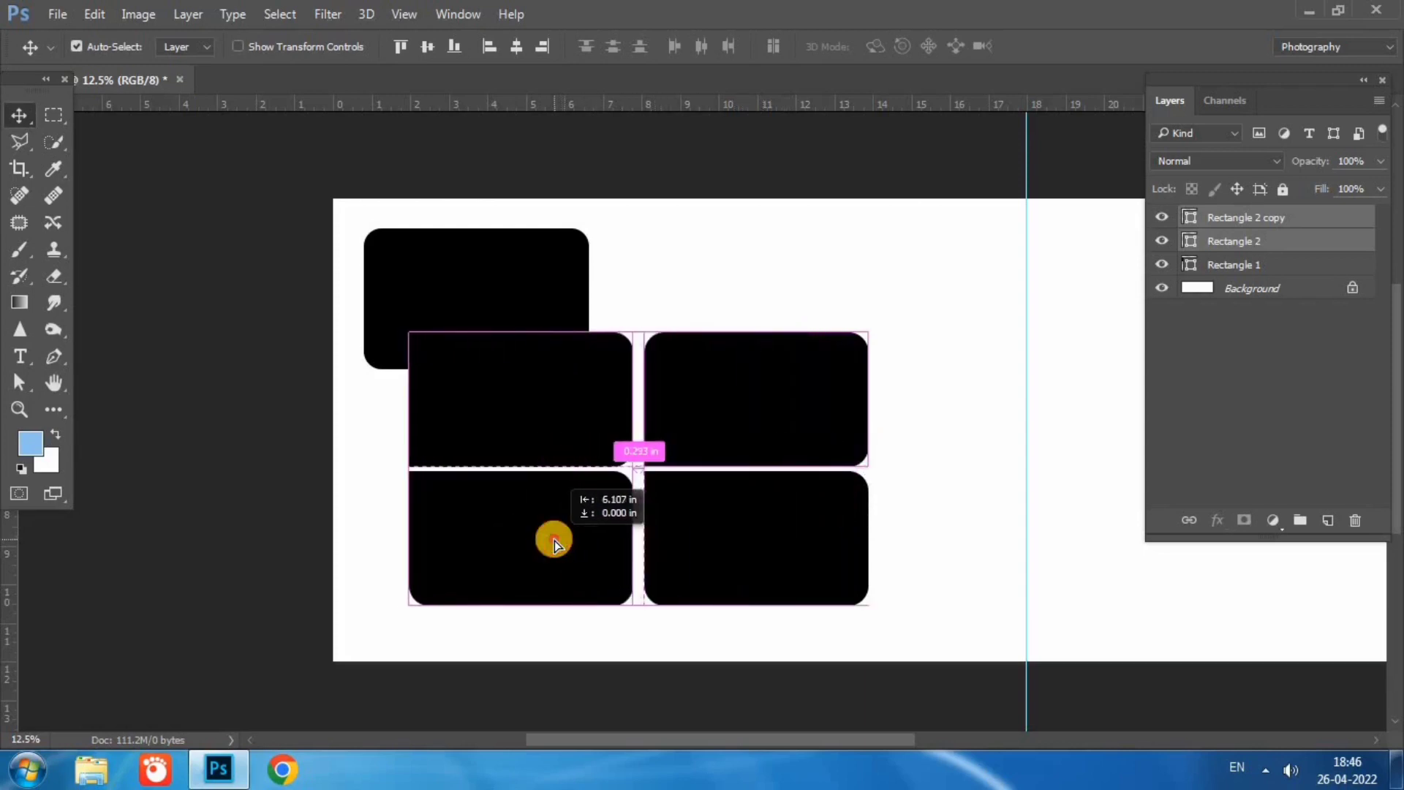
Flip the copied pair horizontally and nudge it right until it meets the original column
{"action": "key", "text": "ctrl+t"}
{"action": "right_click", "coordinate": [554, 542]}
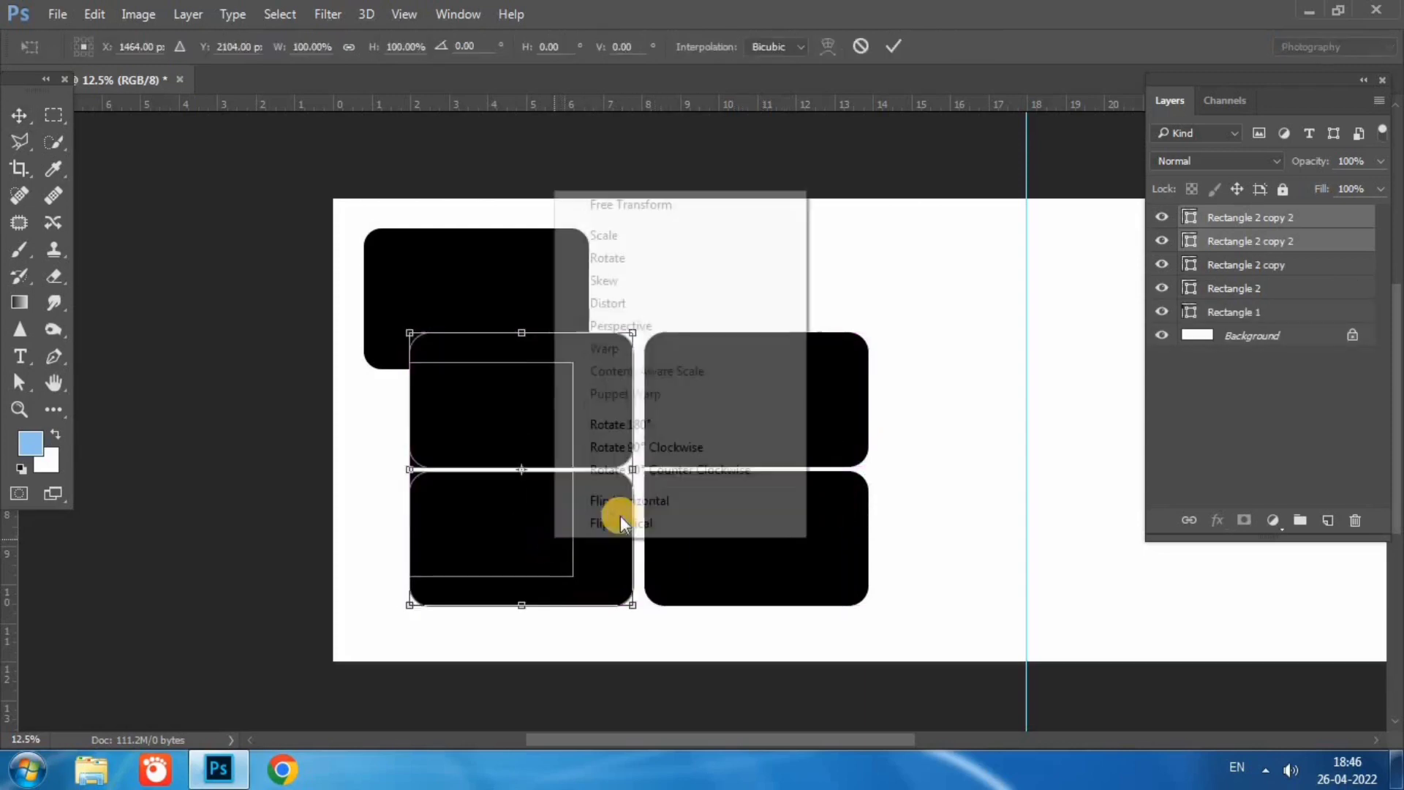
{"action": "left_click", "coordinate": [640, 499]}
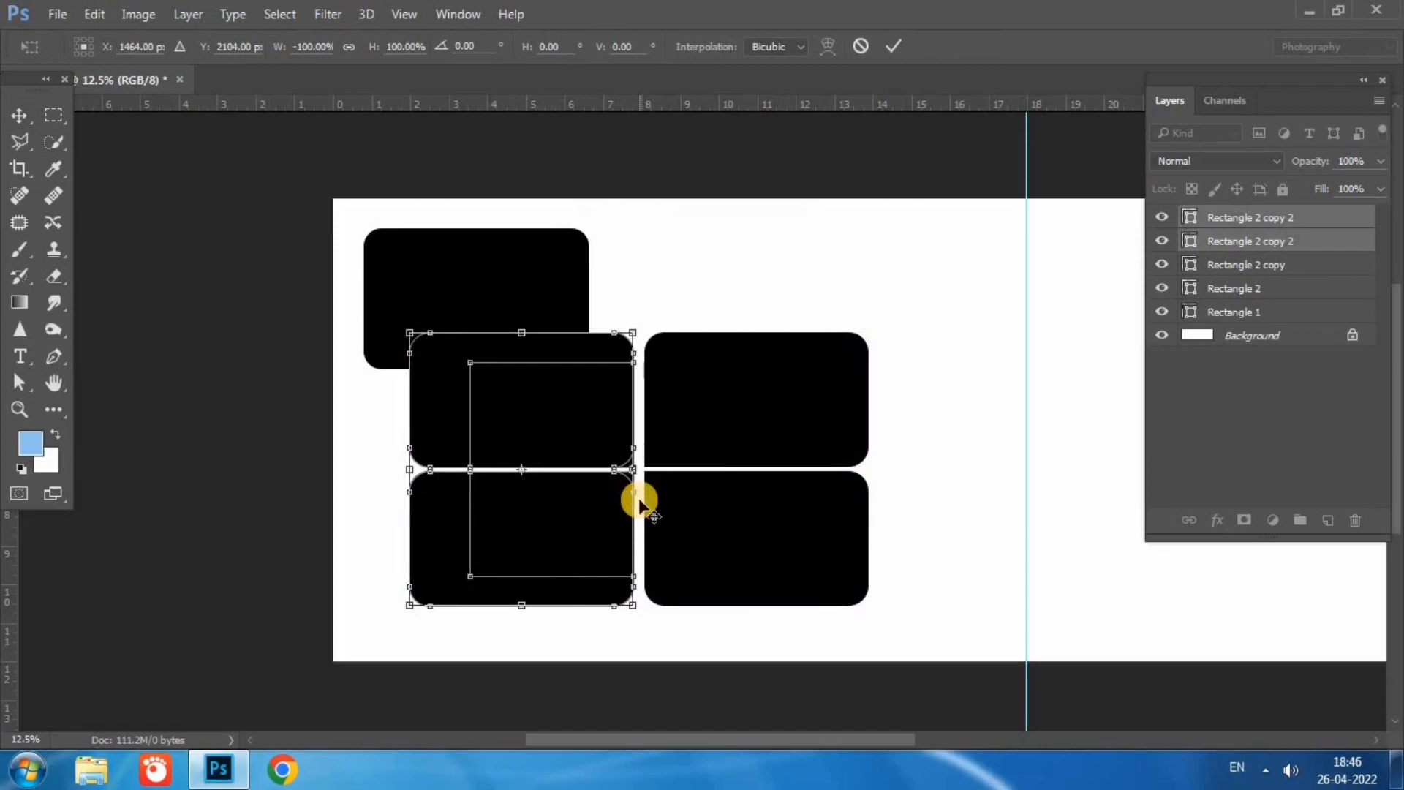
{"action": "key", "text": "Return"}
{"action": "key", "text": "Right"}
{"action": "key", "text": "Right"}
{"action": "key", "text": "Right"}
{"action": "key", "text": "Right"}
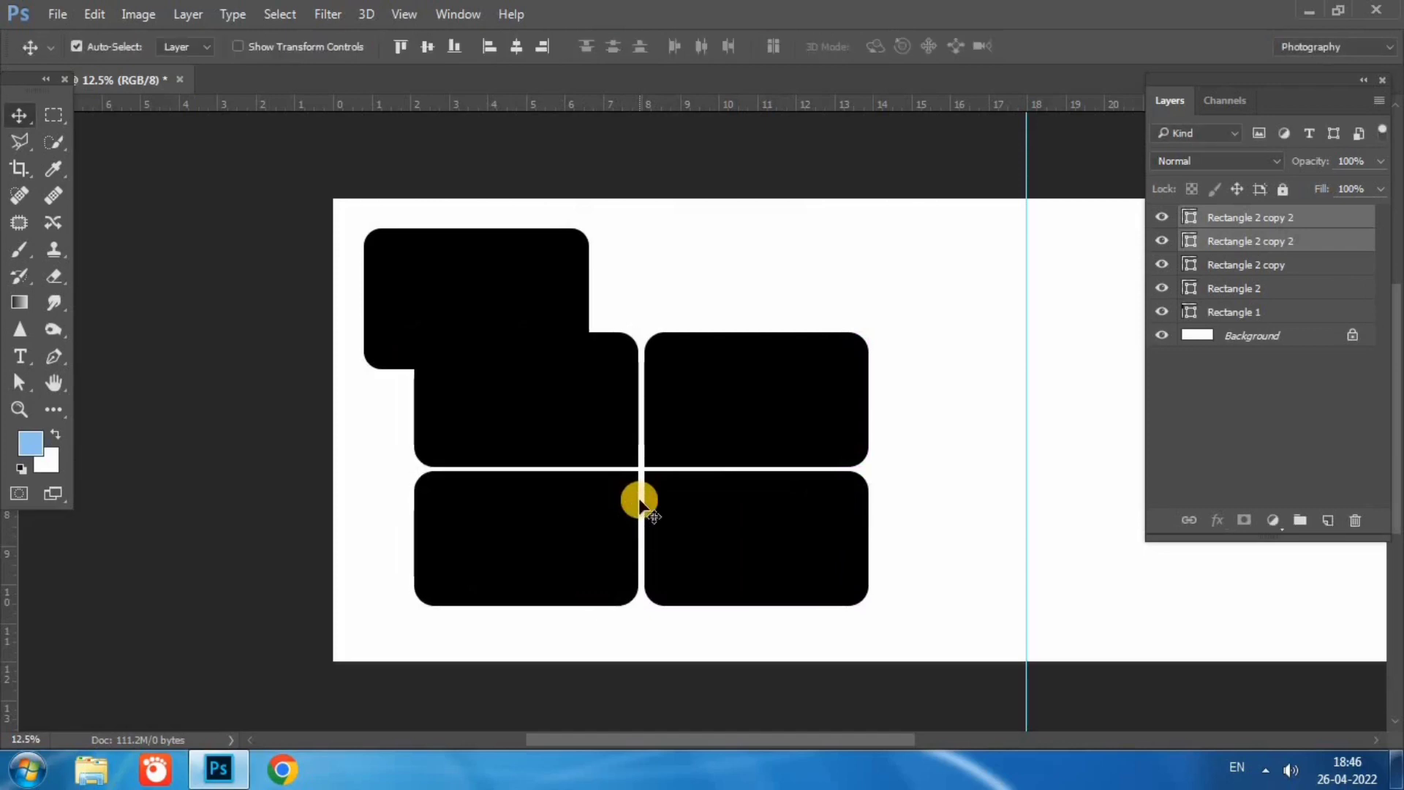
{"action": "key", "text": "Right"}
{"action": "key", "text": "Right"}
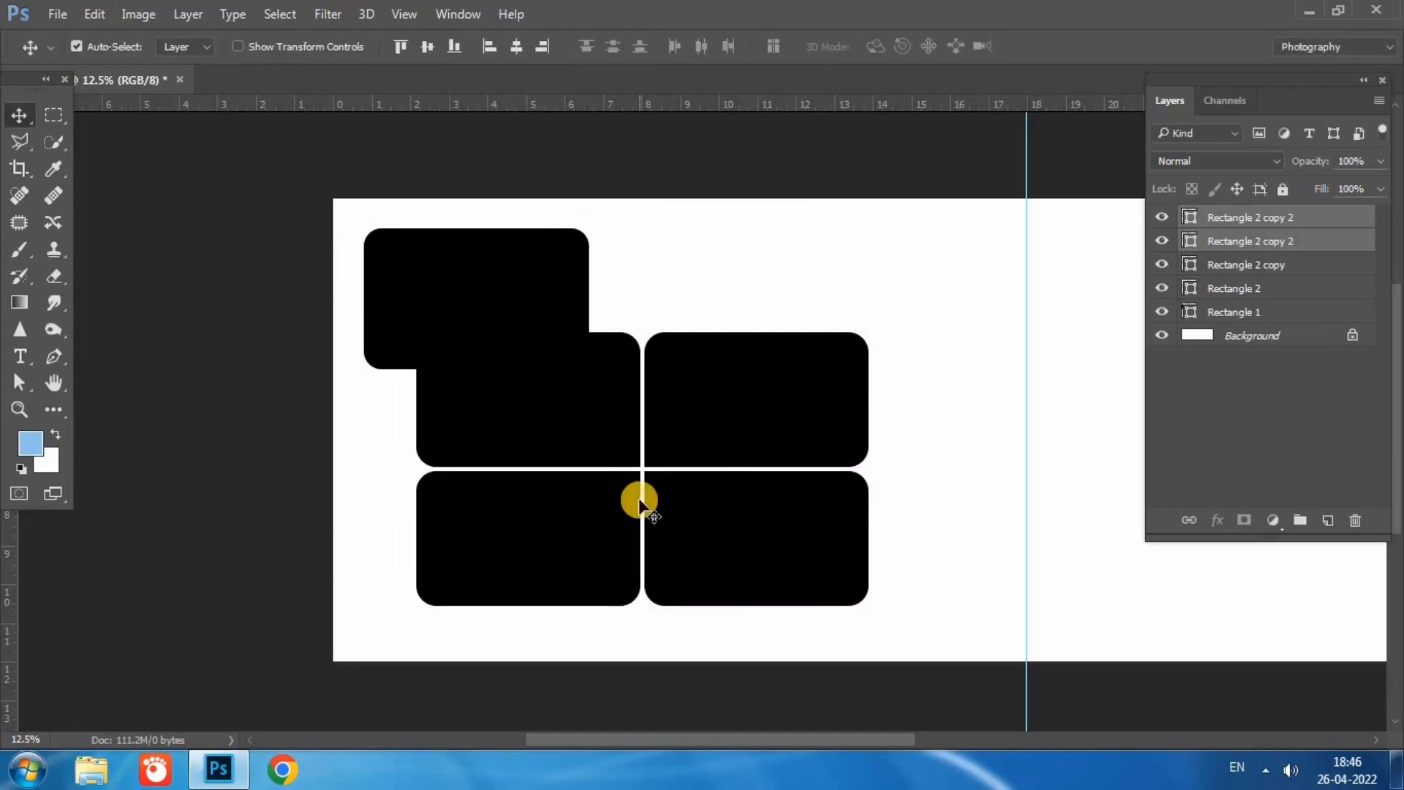
Select the four grid rectangles and trial a shrink to about 82%, then undo it
{"action": "left_click_drag", "start_coordinate": [517, 617], "coordinate": [519, 533]}
{"action": "left_click_drag", "start_coordinate": [637, 481], "coordinate": [715, 461]}
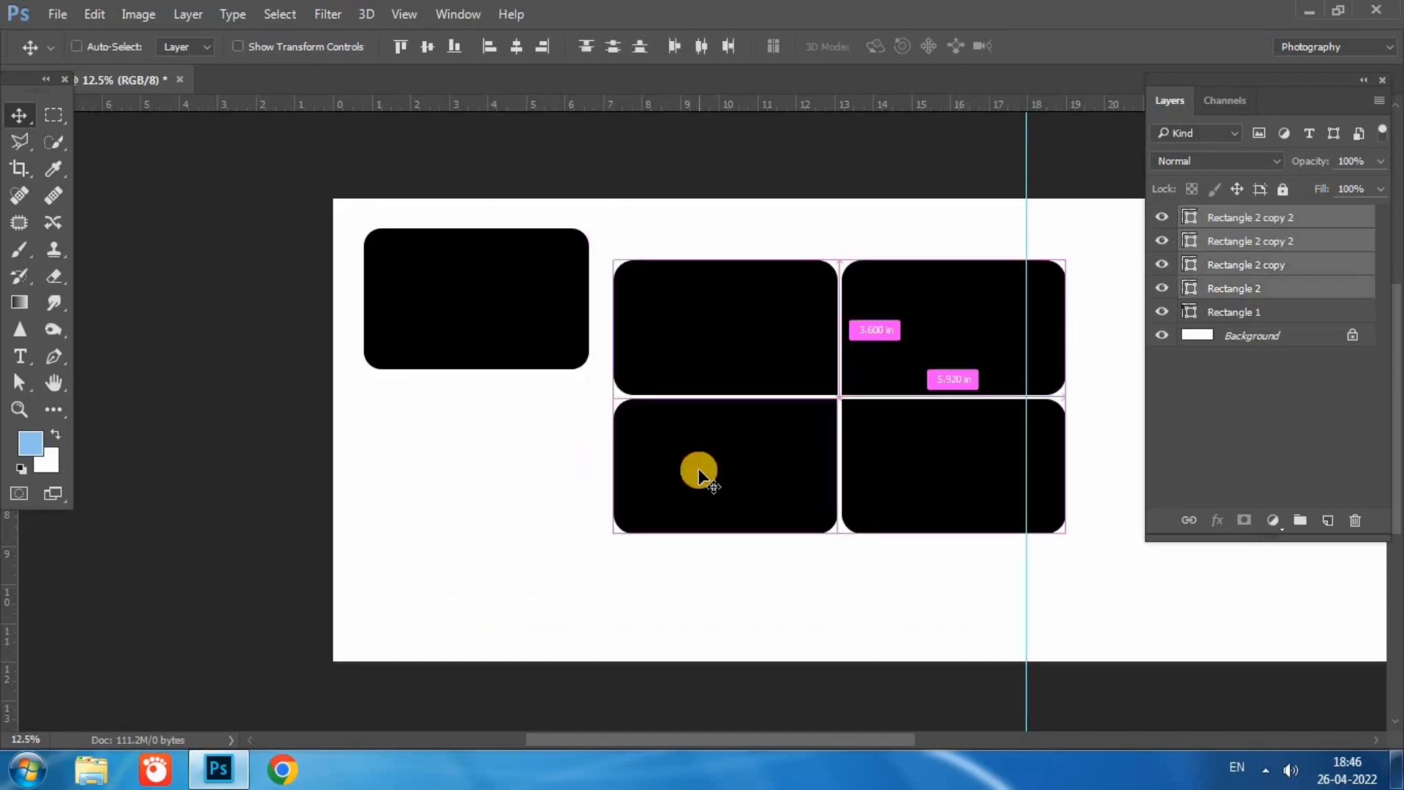
{"action": "key", "text": "ctrl+t"}
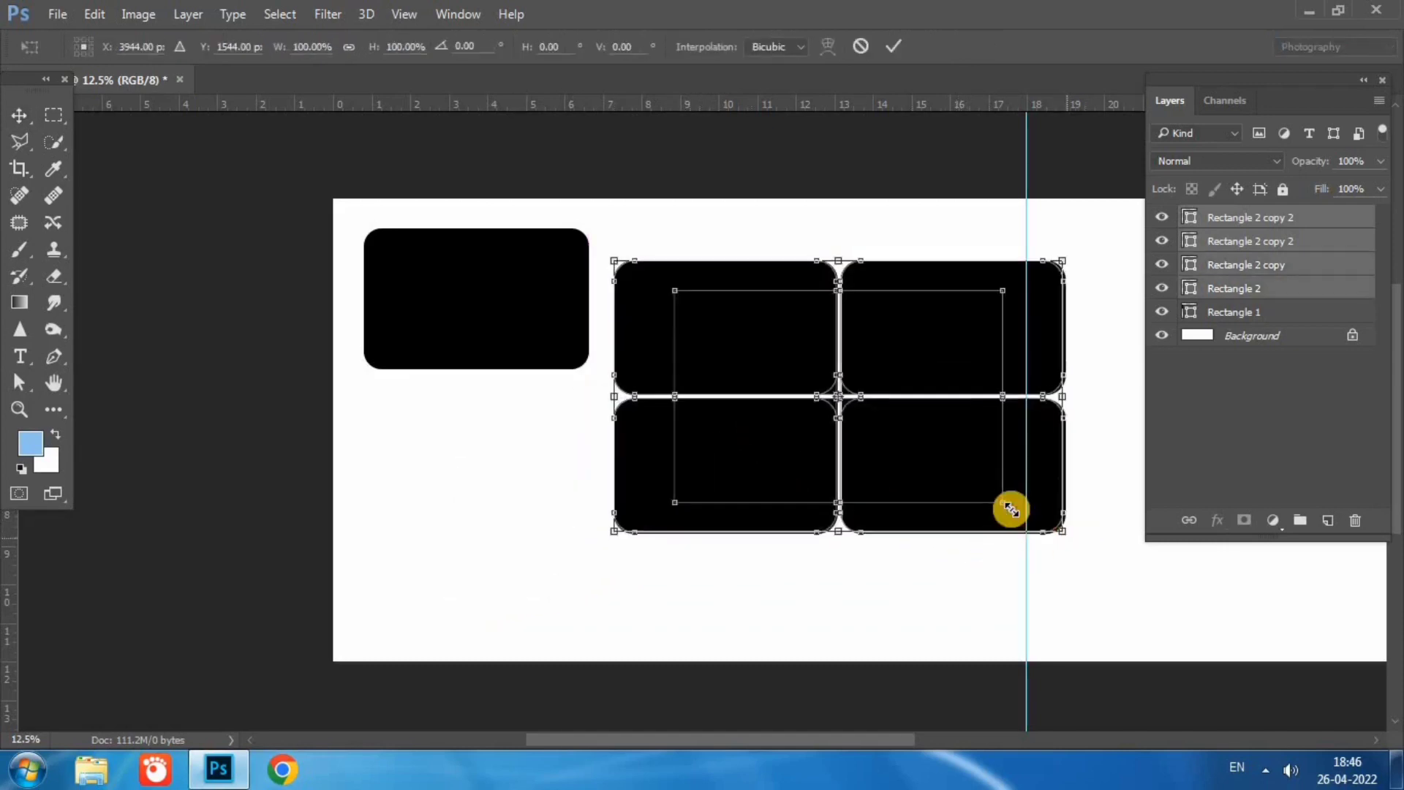
{"action": "left_click_drag", "start_coordinate": [1011, 509], "coordinate": [989, 489]}
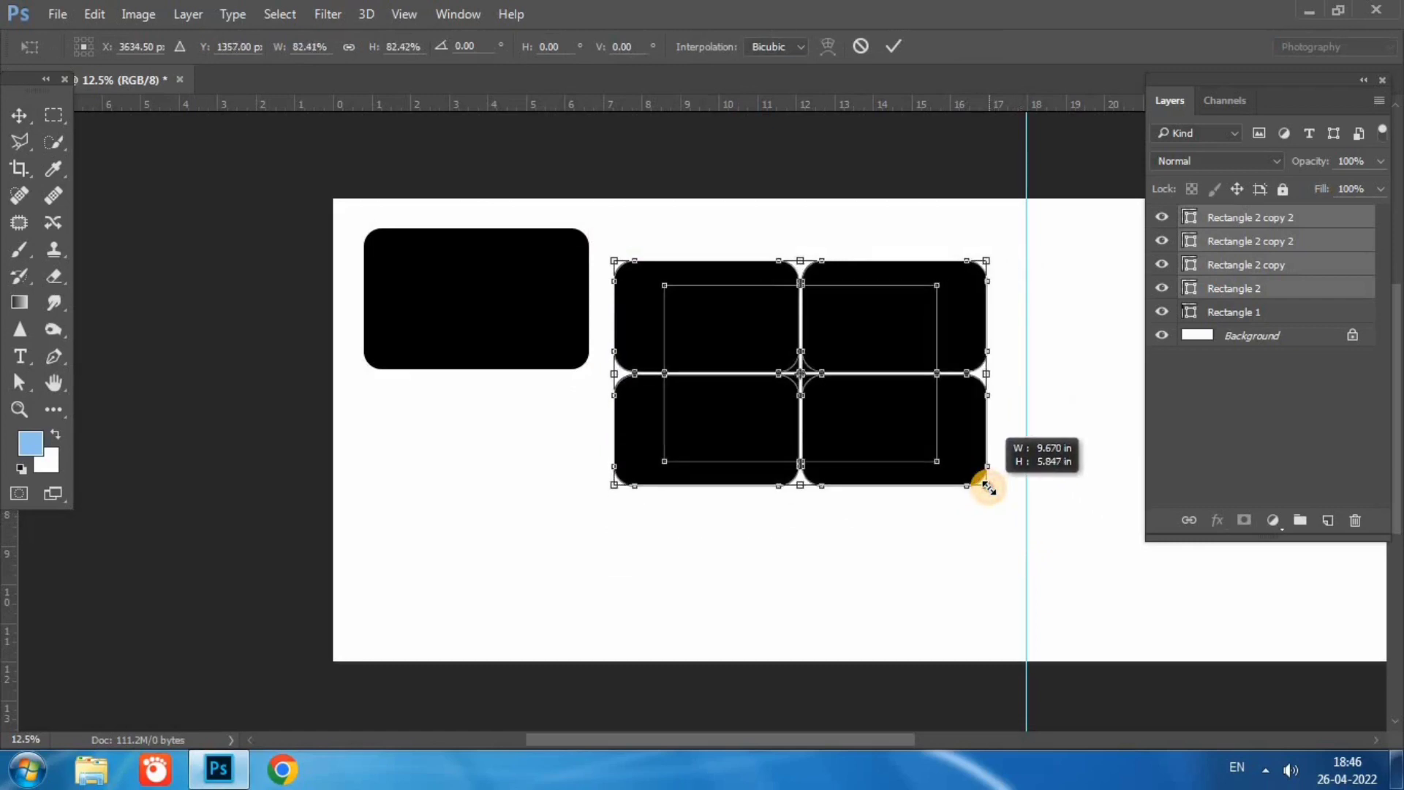
{"action": "key", "text": "Return"}
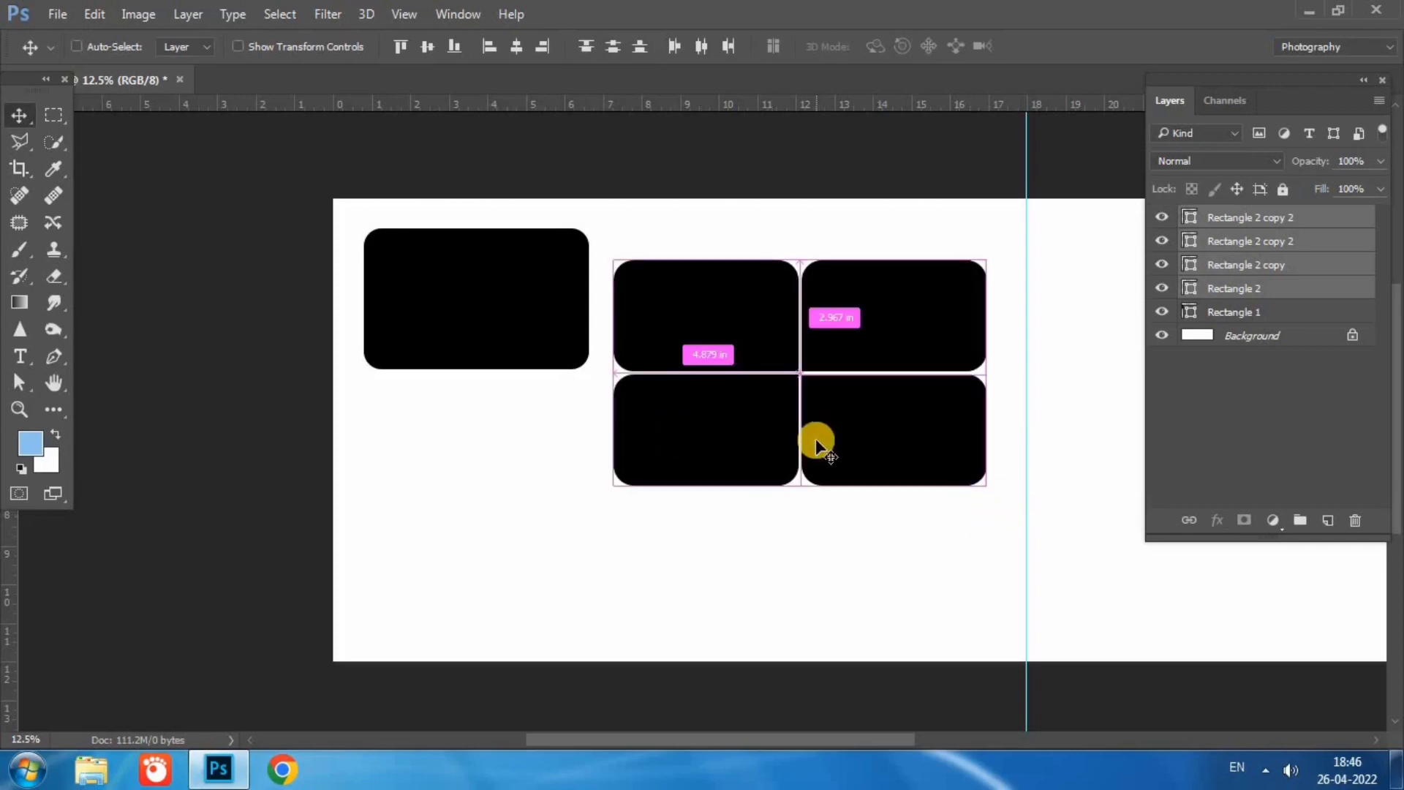
{"action": "key", "text": "ctrl+z"}
Reselect all four rectangles, scale the grid to about 72% and move it upward
{"action": "left_click_drag", "start_coordinate": [799, 591], "coordinate": [855, 335]}
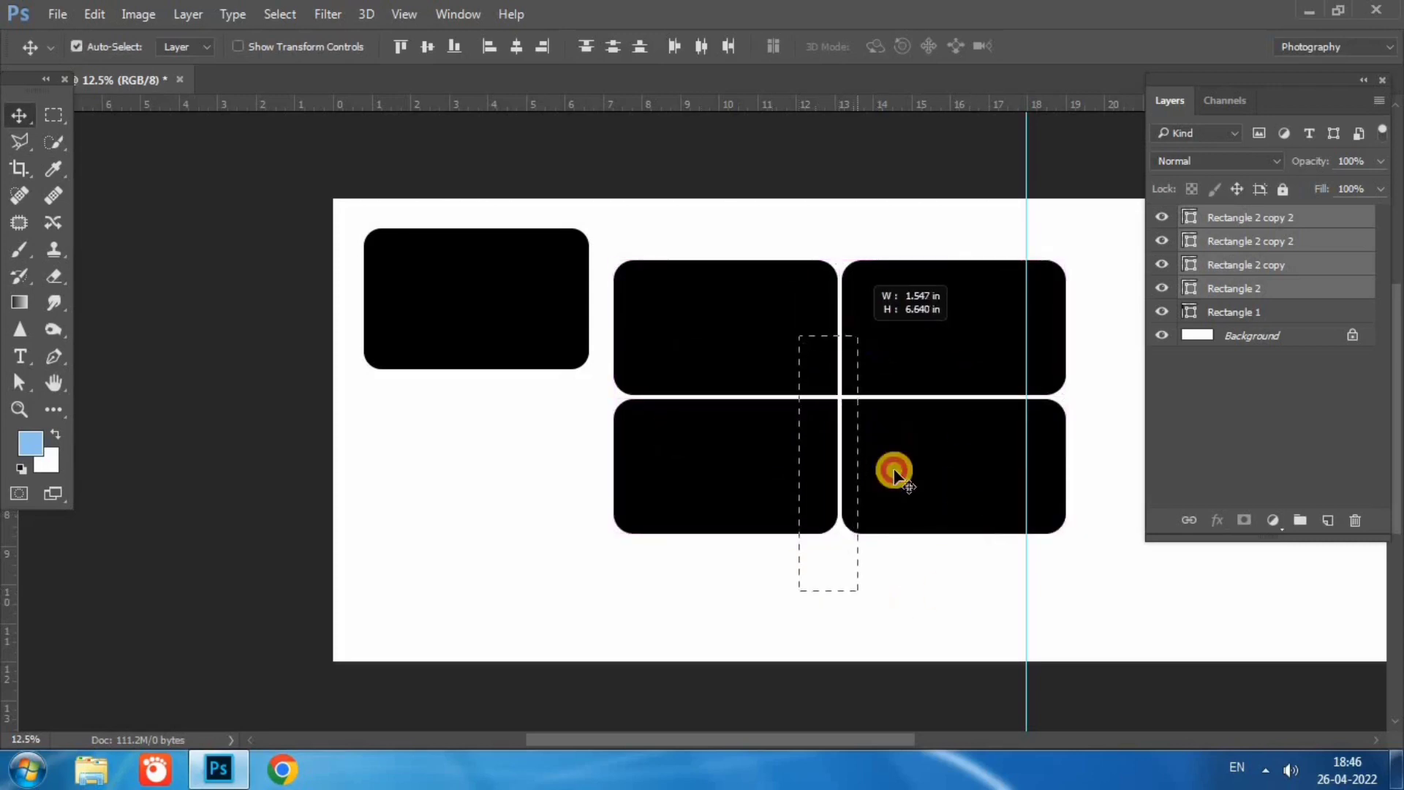
{"action": "left_click_drag", "start_coordinate": [893, 470], "coordinate": [909, 430]}
{"action": "left_click", "coordinate": [878, 601]}
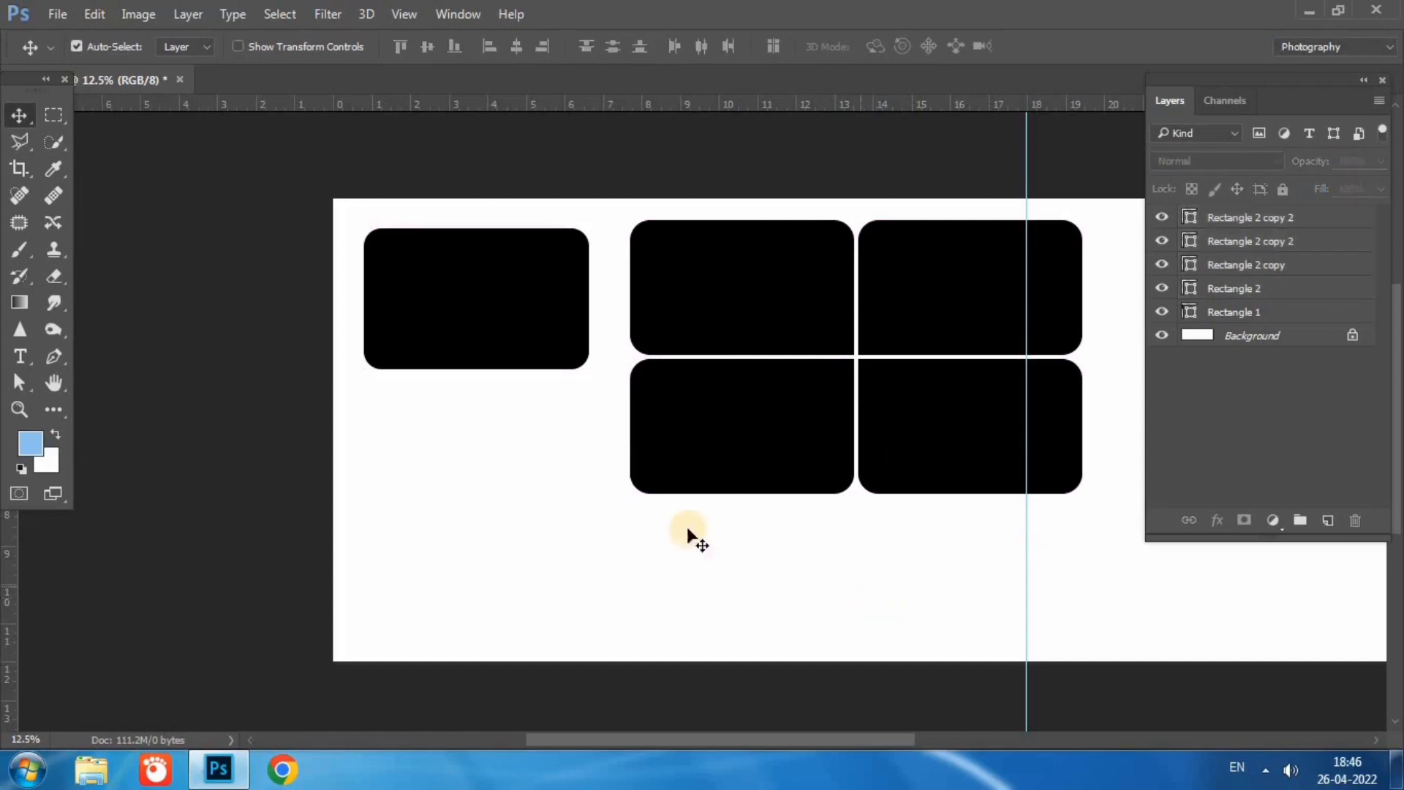
{"action": "left_click", "coordinate": [696, 393]}
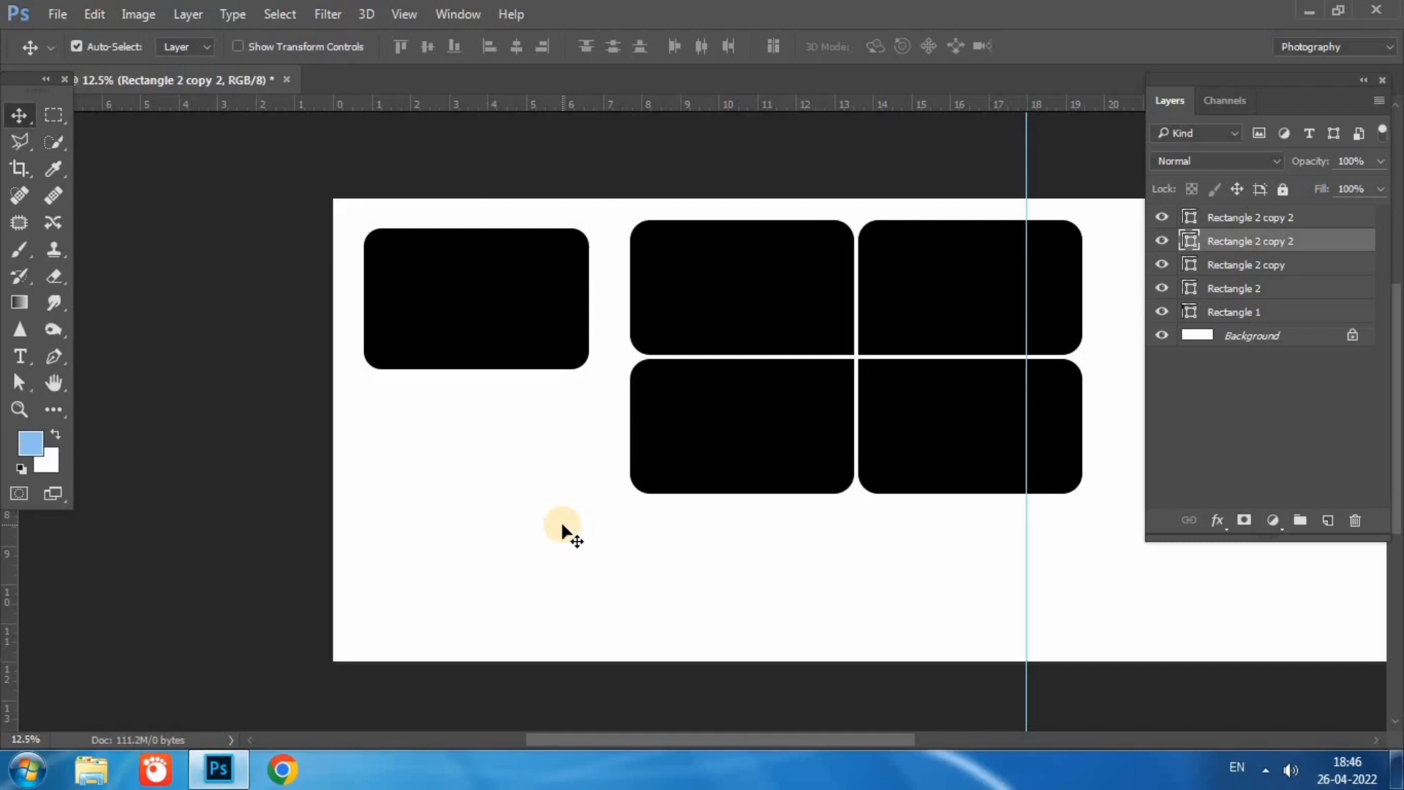
{"action": "left_click_drag", "start_coordinate": [630, 525], "coordinate": [988, 316]}
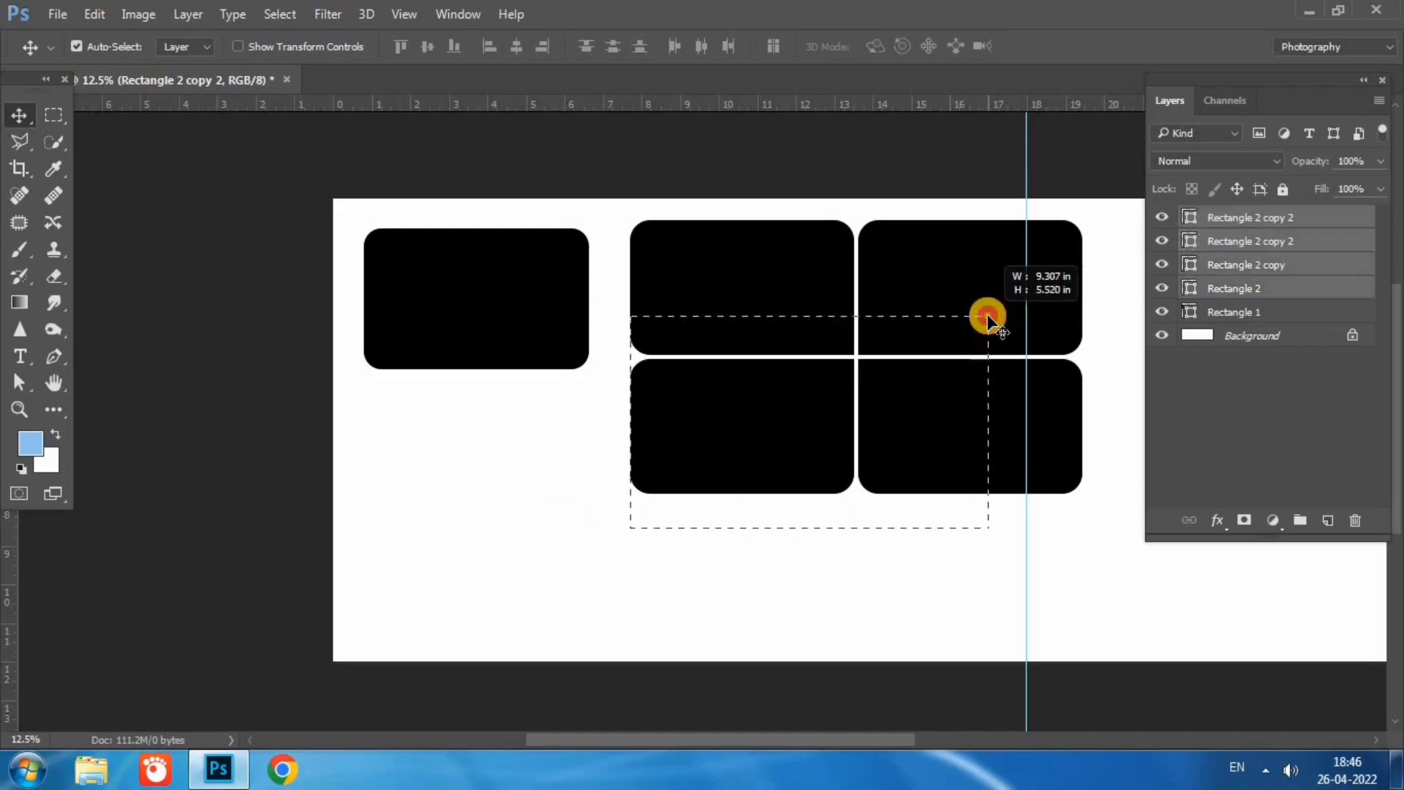
{"action": "key", "text": "ctrl+t"}
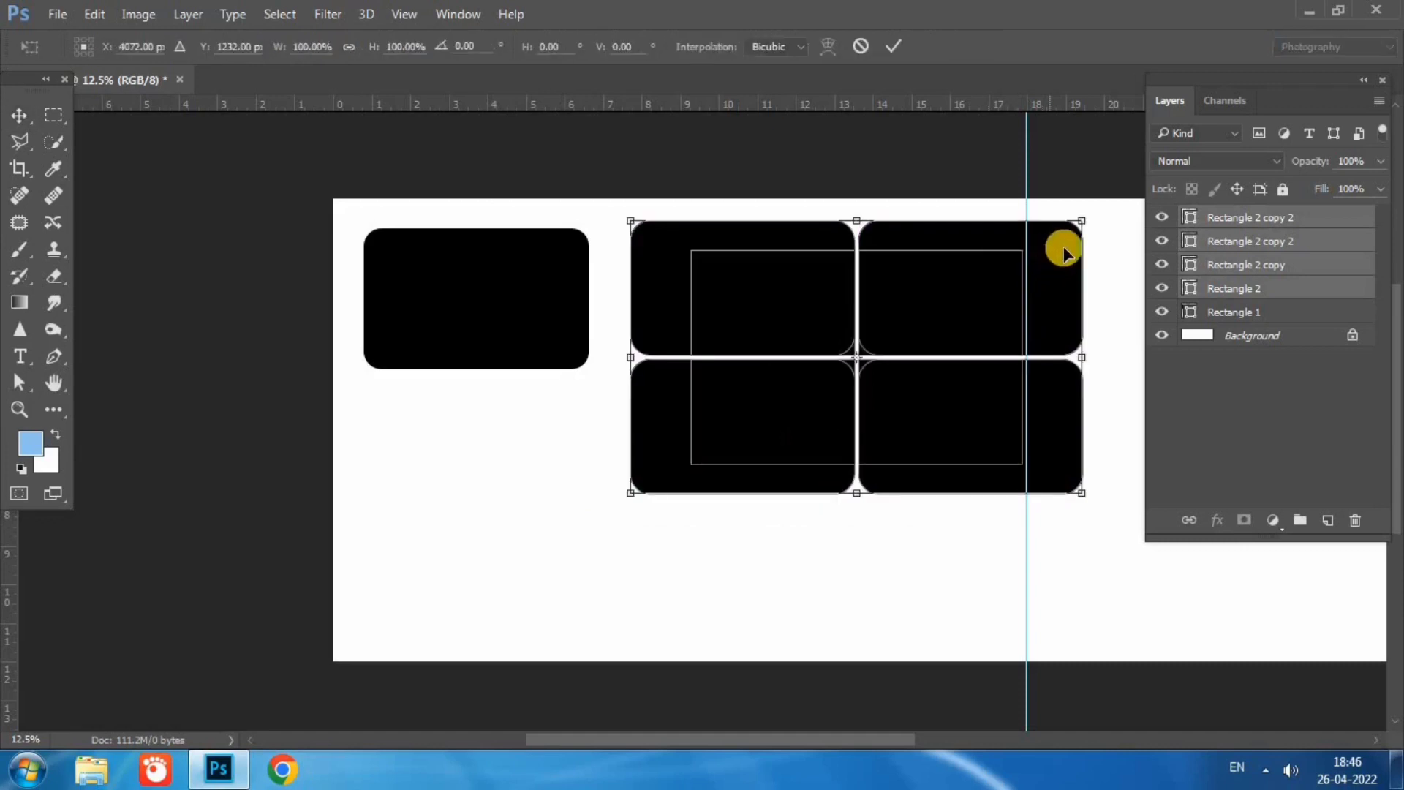
{"action": "left_click_drag", "start_coordinate": [1081, 218], "coordinate": [958, 300]}
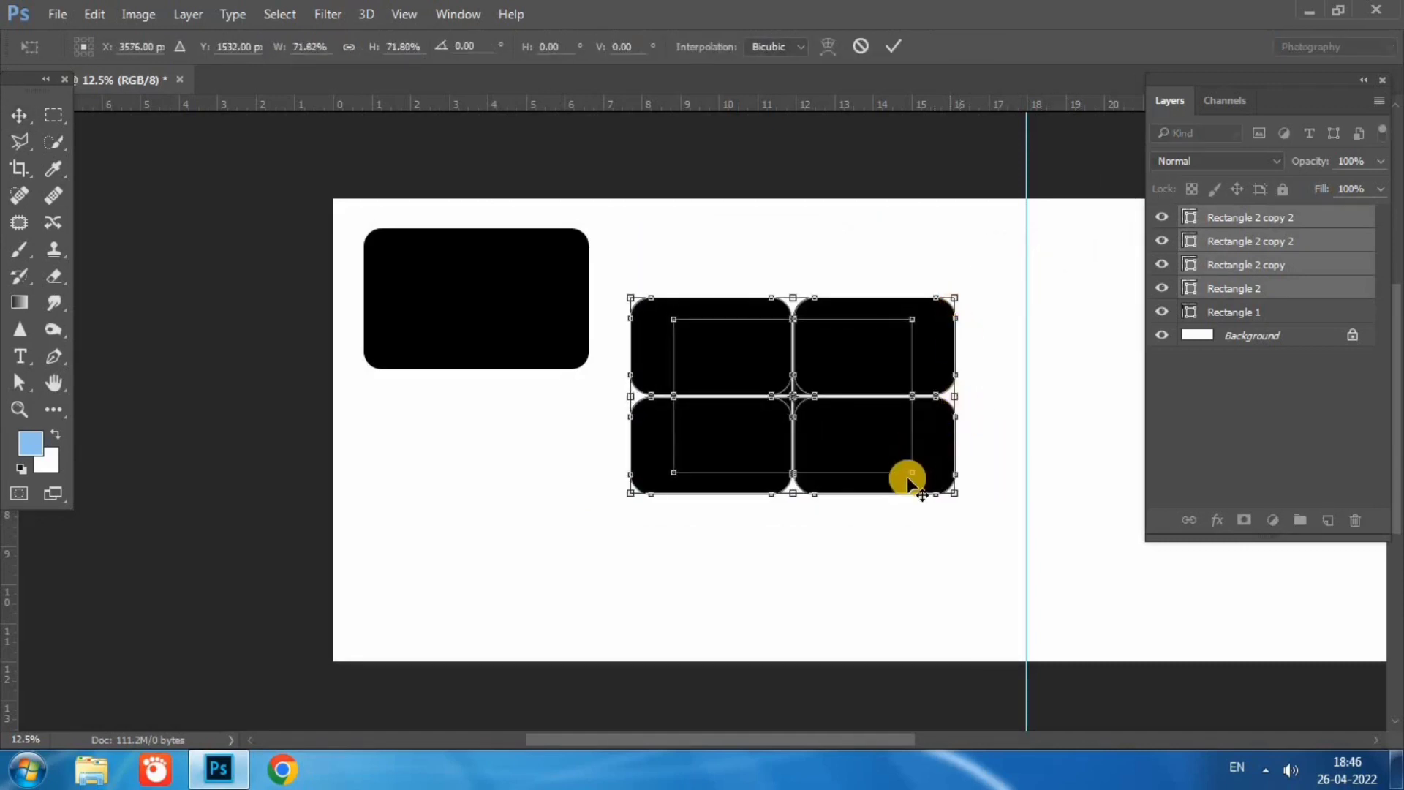
{"action": "key", "text": "Return"}
{"action": "left_click_drag", "start_coordinate": [758, 527], "coordinate": [863, 444]}
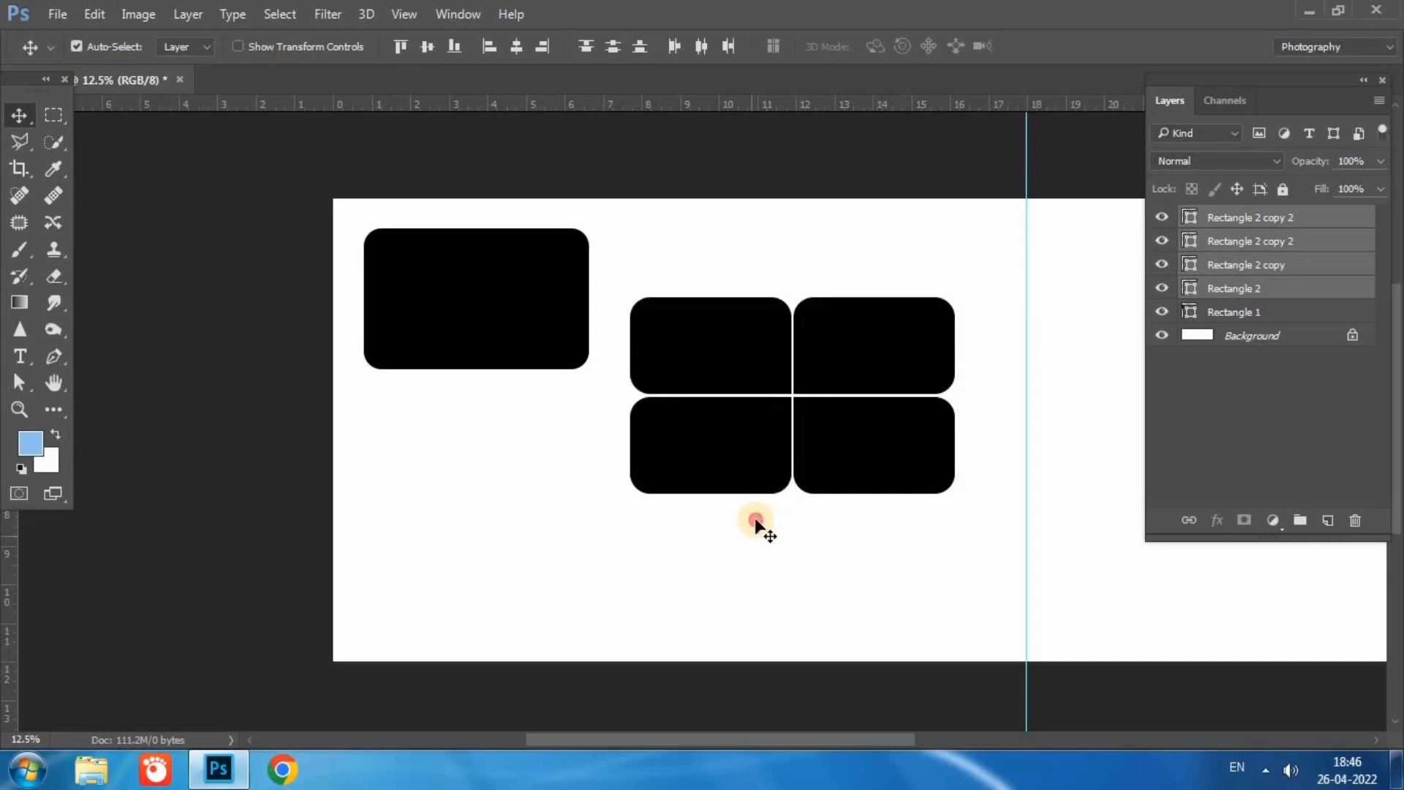
Shrink the single rectangle slightly and move it to the canvas bottom, with the window grid shifted upper left
{"action": "left_click_drag", "start_coordinate": [860, 413], "coordinate": [853, 385]}
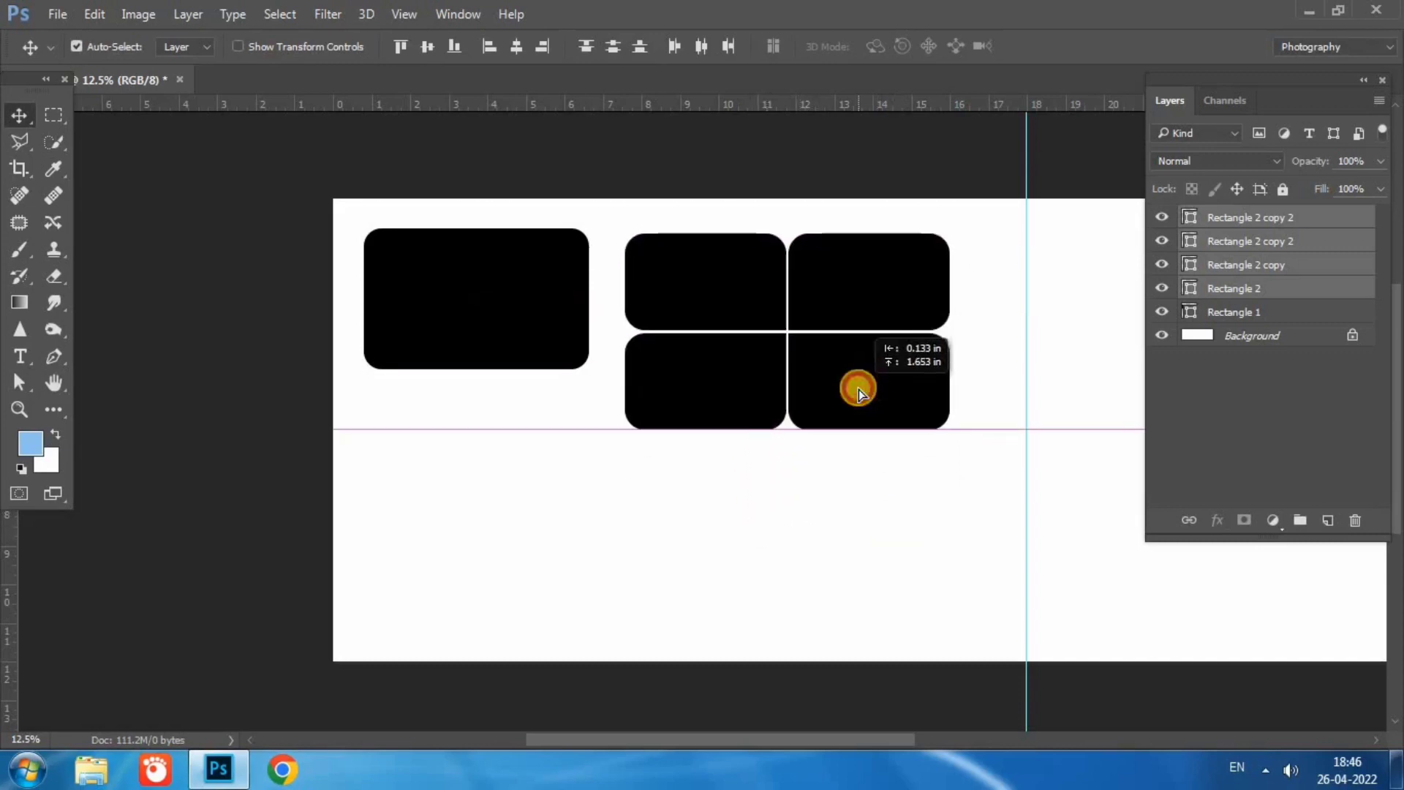
{"action": "left_click", "coordinate": [479, 316]}
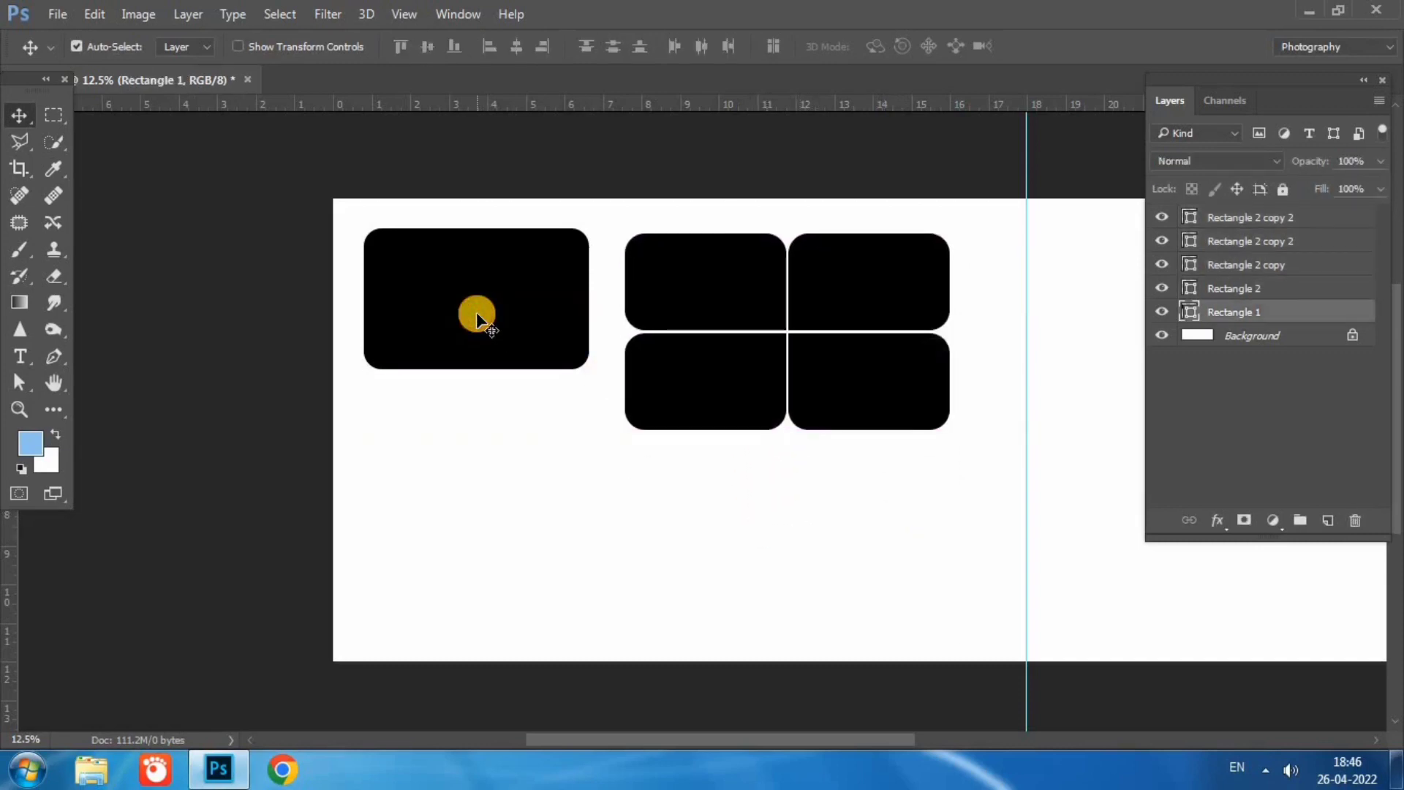
{"action": "key", "text": "ctrl+t"}
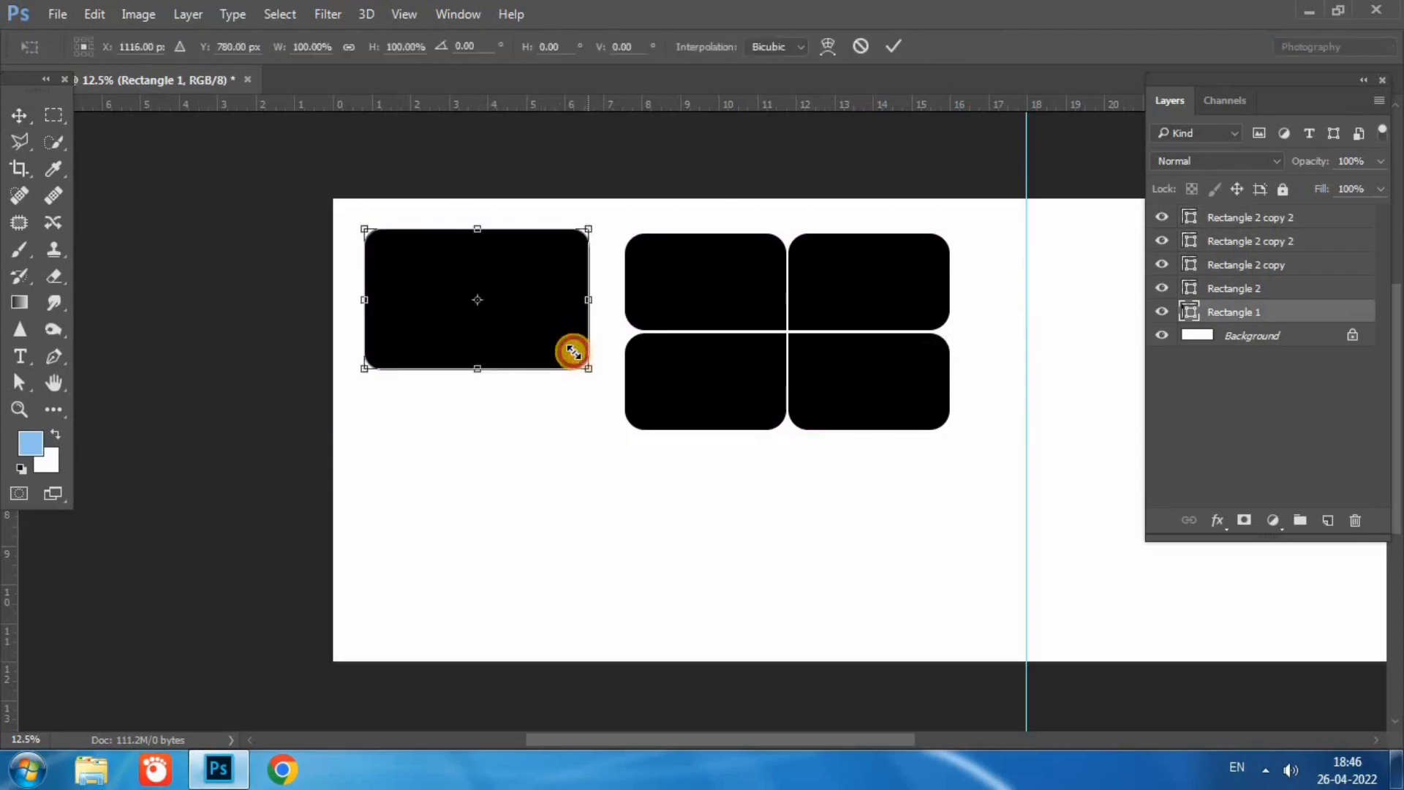
{"action": "left_click_drag", "start_coordinate": [572, 352], "coordinate": [568, 356]}
{"action": "double_click", "coordinate": [486, 289]}
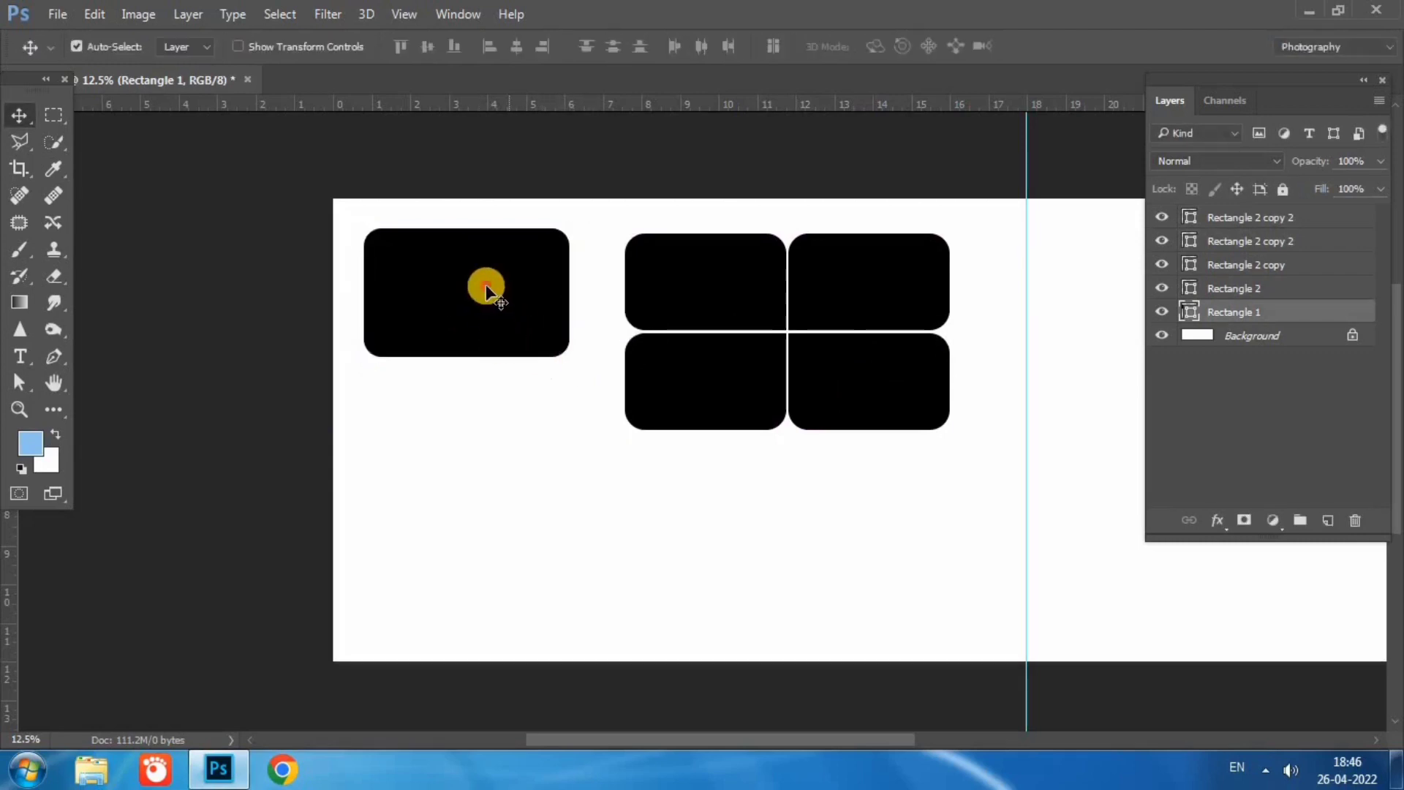
{"action": "left_click_drag", "start_coordinate": [487, 289], "coordinate": [867, 593]}
{"action": "mouse_move", "coordinate": [577, 285]}
{"action": "left_mouse_down"}
{"action": "mouse_move", "coordinate": [892, 384]}
{"action": "mouse_move", "coordinate": [704, 384]}
{"action": "left_mouse_up"}
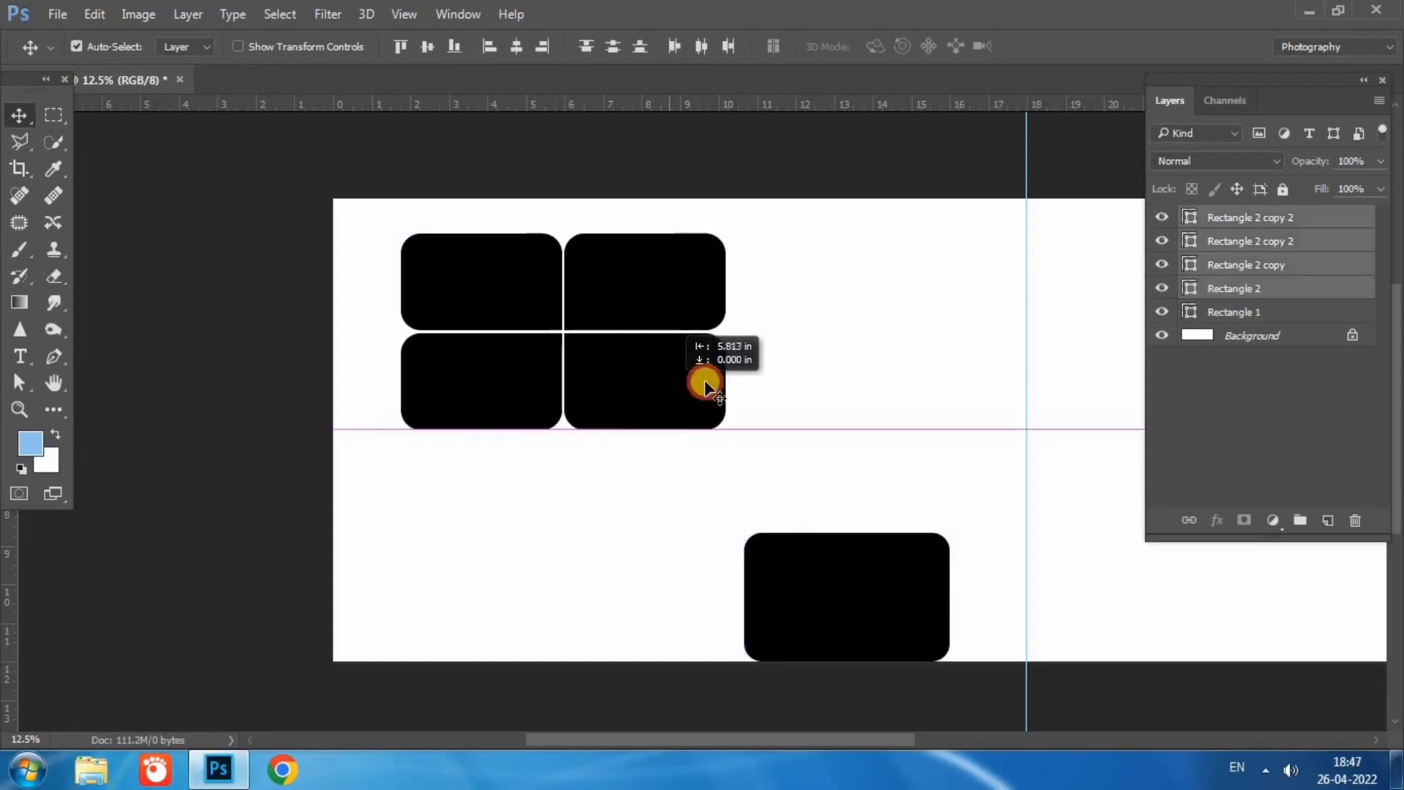
{"action": "left_click", "coordinate": [1338, 215]}
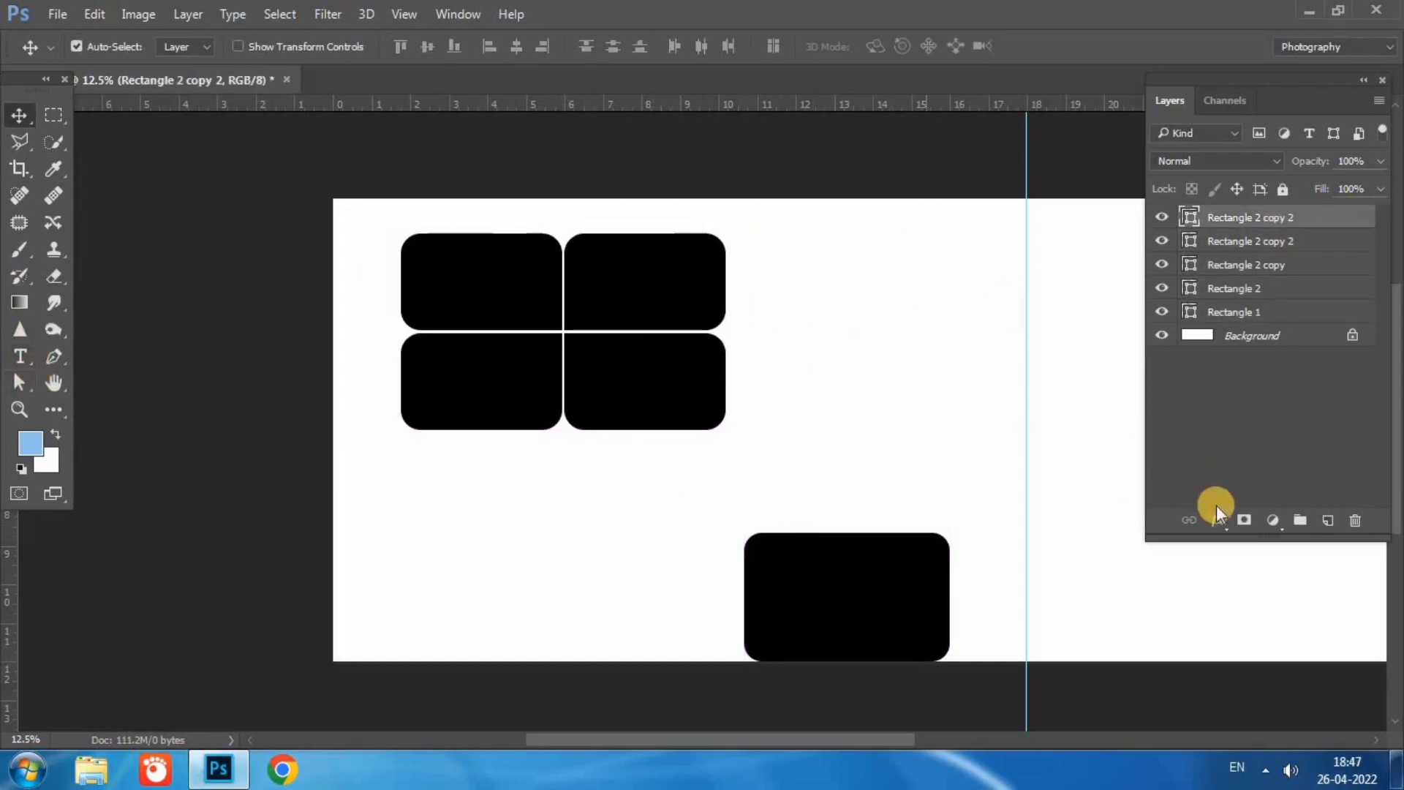
Add a new layer just above Background and set the brush colour to red
{"action": "left_click", "coordinate": [1328, 520]}
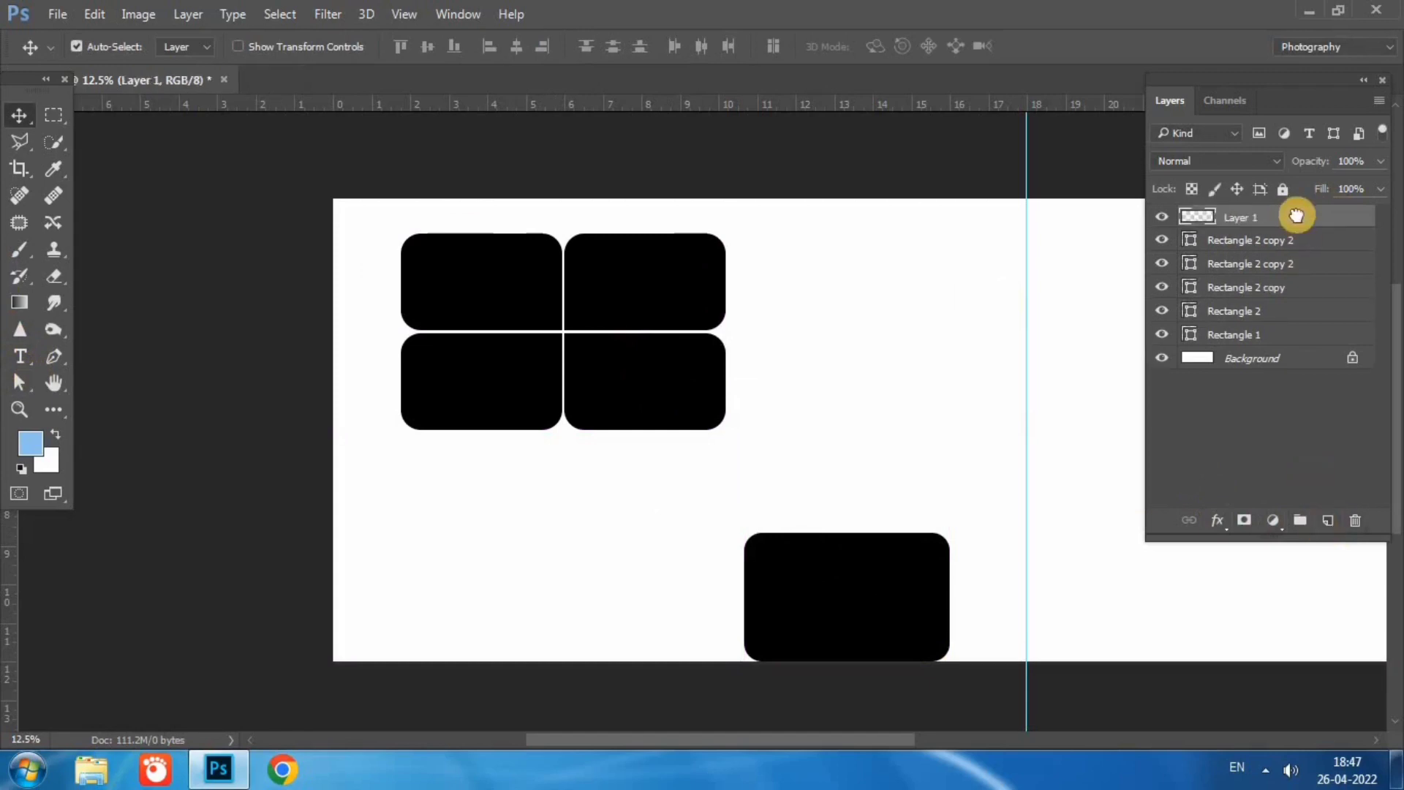
{"action": "left_click_drag", "start_coordinate": [1297, 215], "coordinate": [1294, 346]}
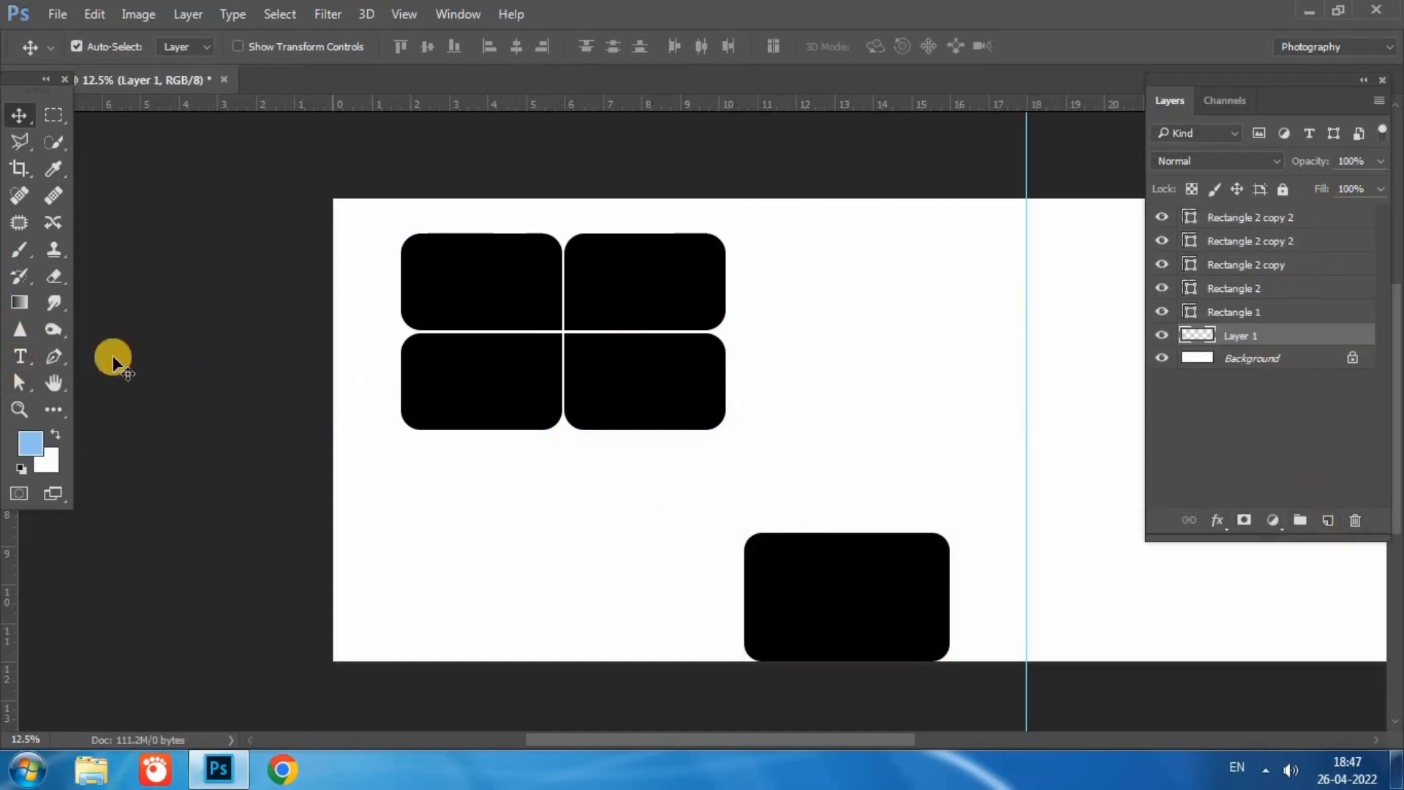
{"action": "left_click", "coordinate": [18, 250]}
{"action": "left_click", "coordinate": [31, 446]}
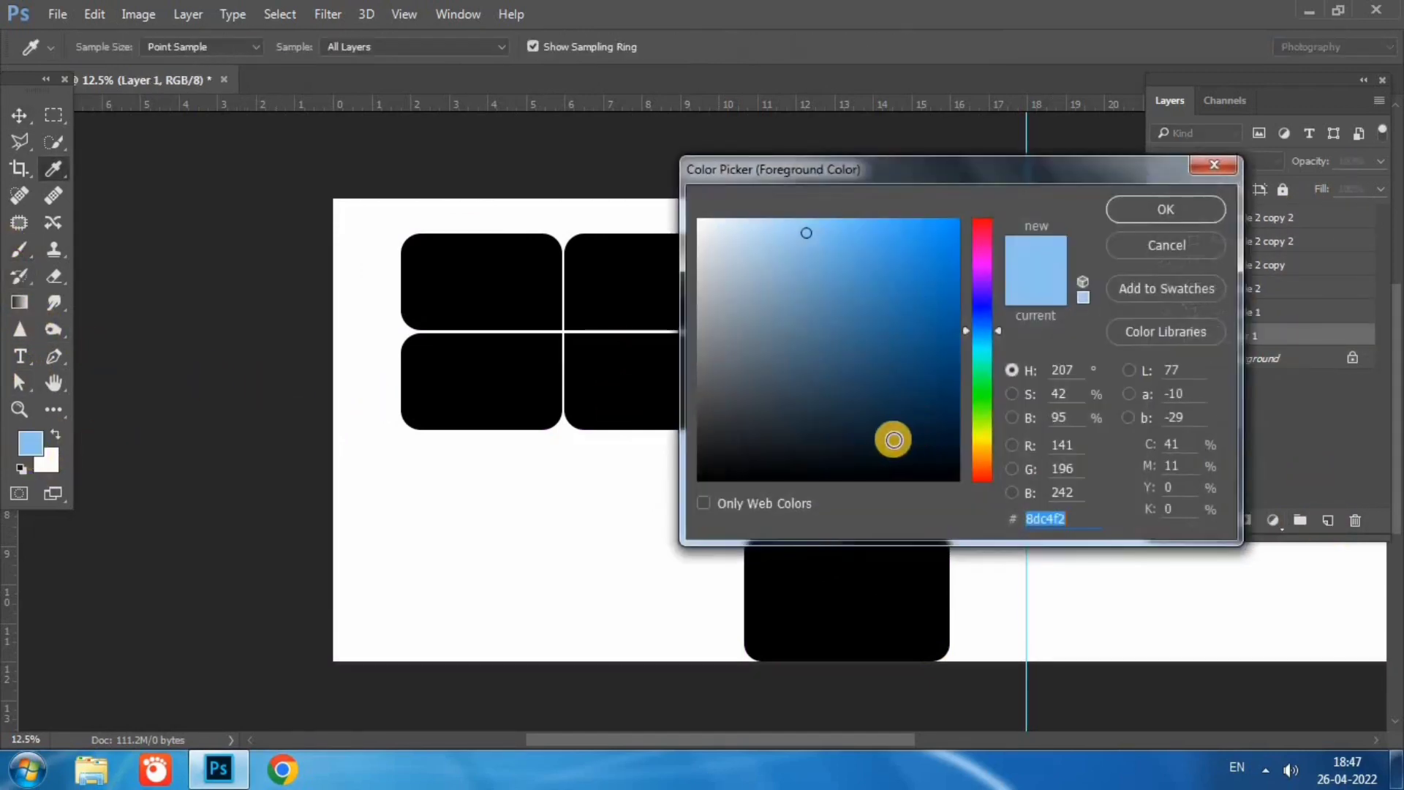
{"action": "left_click_drag", "start_coordinate": [1002, 253], "coordinate": [956, 302]}
{"action": "left_click", "coordinate": [1125, 215]}
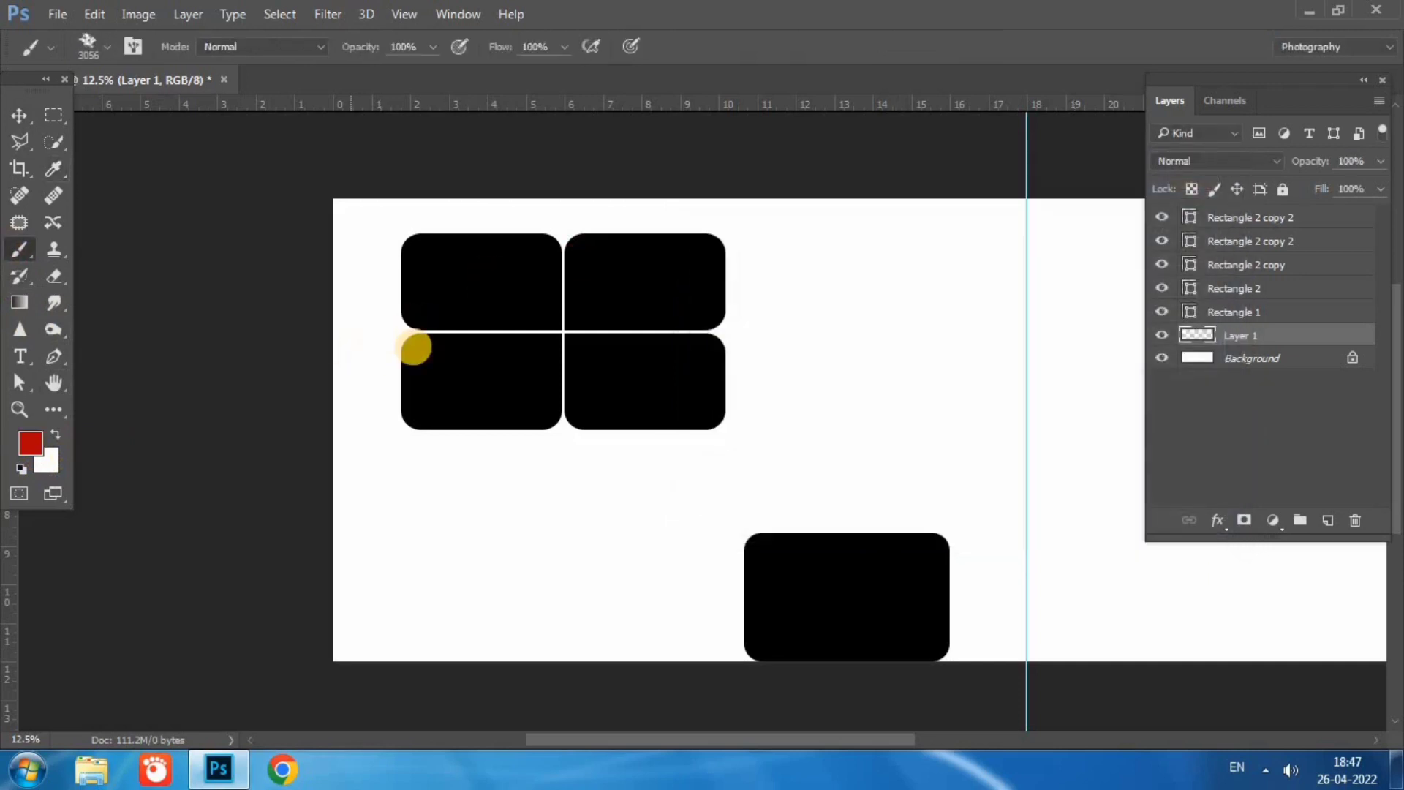
Use a soft round 80 px brush to paint red labels 1 and 2 by the shapes
{"action": "right_click", "coordinate": [415, 348]}
{"action": "left_click", "coordinate": [452, 530]}
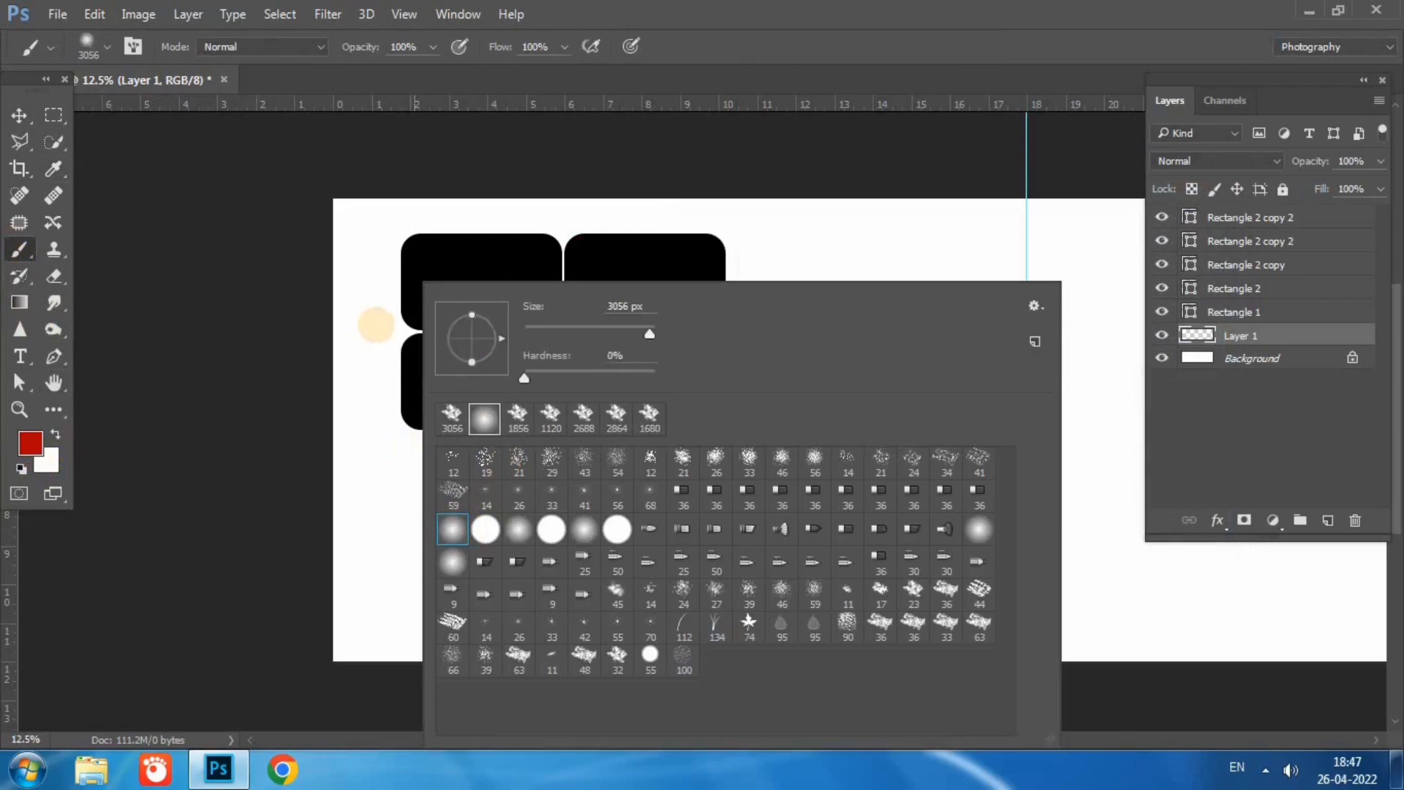
{"action": "left_click", "coordinate": [393, 332]}
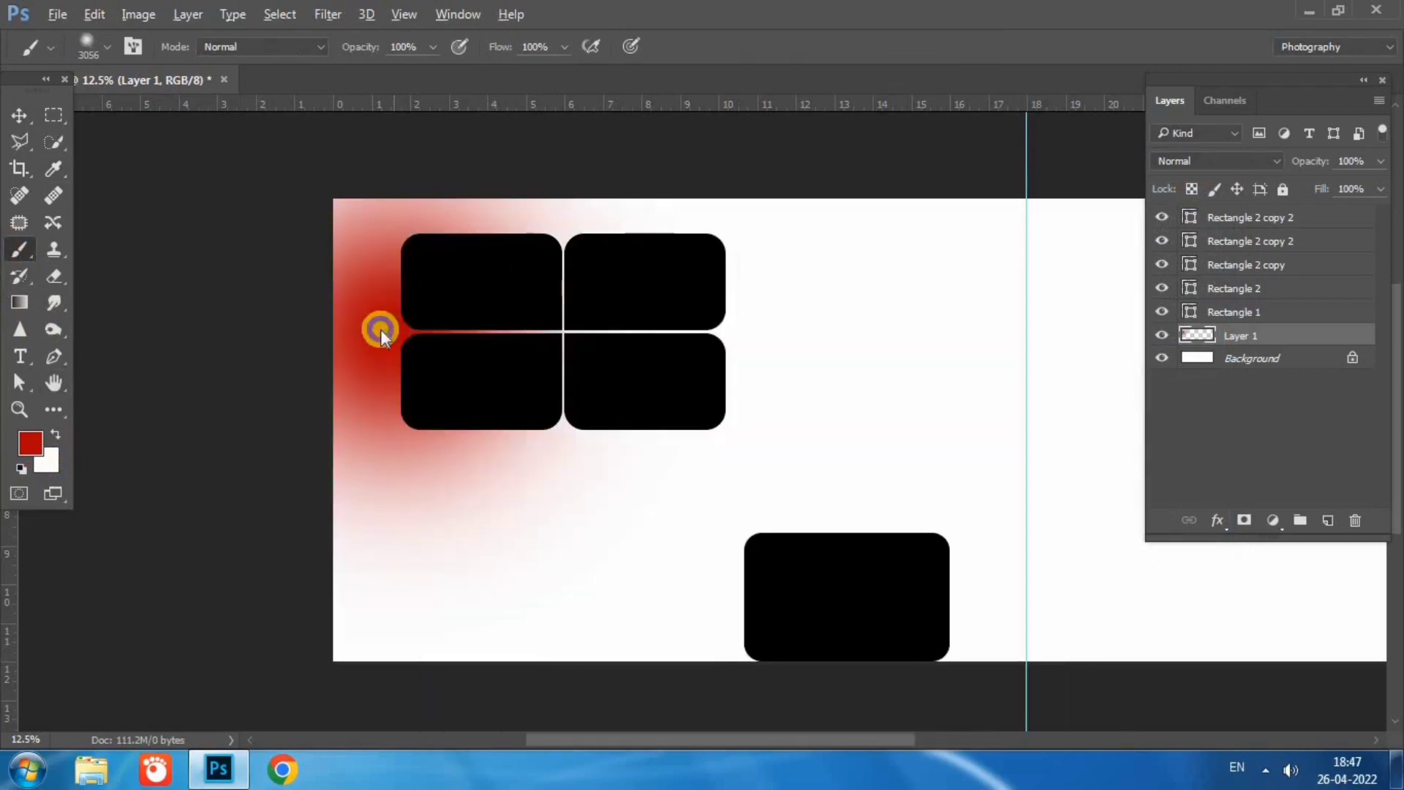
{"action": "left_click_drag", "start_coordinate": [381, 329], "coordinate": [225, 328]}
{"action": "key", "text": "ctrl+z"}
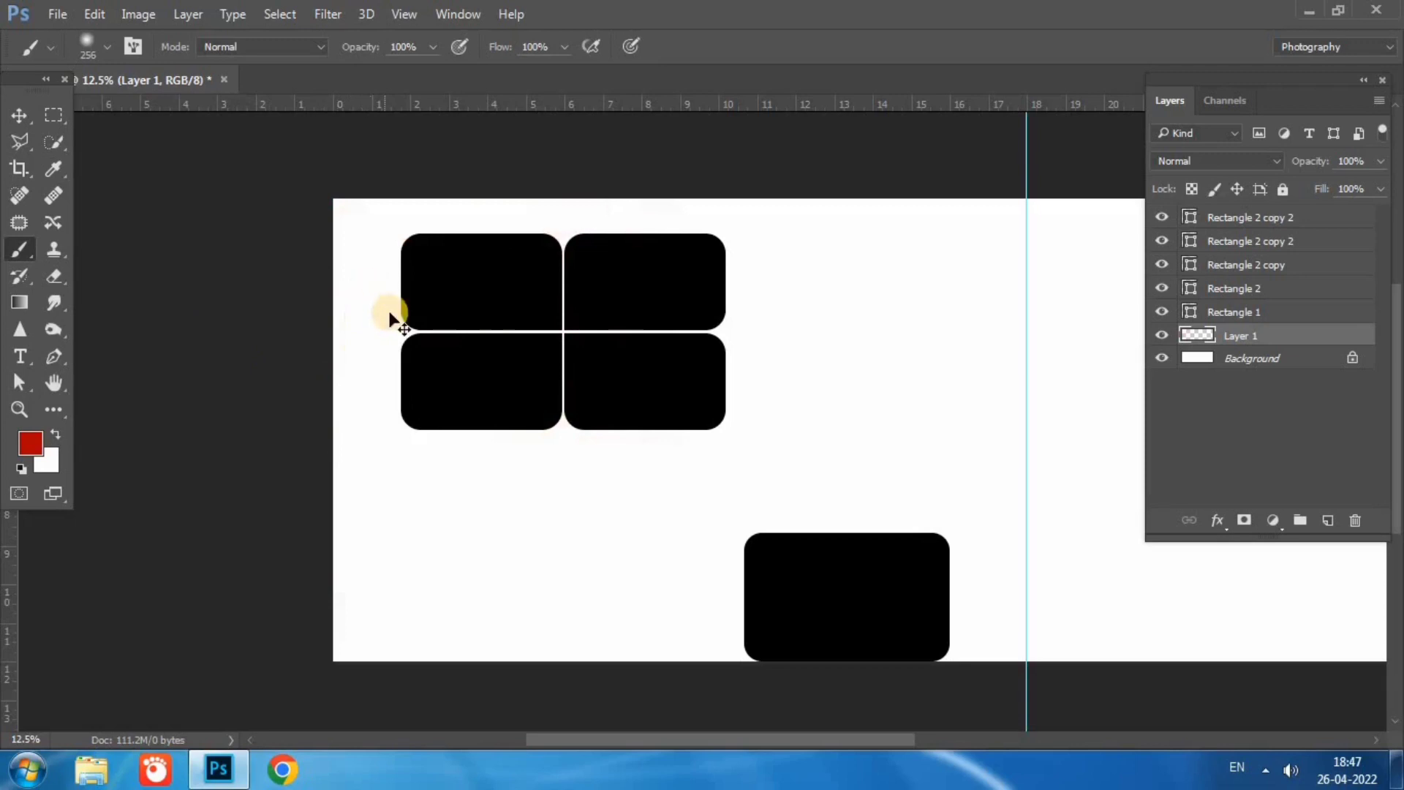
{"action": "right_click", "coordinate": [380, 315], "text": "ctrl"}
{"action": "left_click", "coordinate": [361, 313]}
{"action": "mouse_move", "coordinate": [364, 314]}
{"action": "left_mouse_down"}
{"action": "mouse_move", "coordinate": [351, 261]}
{"action": "mouse_move", "coordinate": [357, 286]}
{"action": "left_mouse_up"}
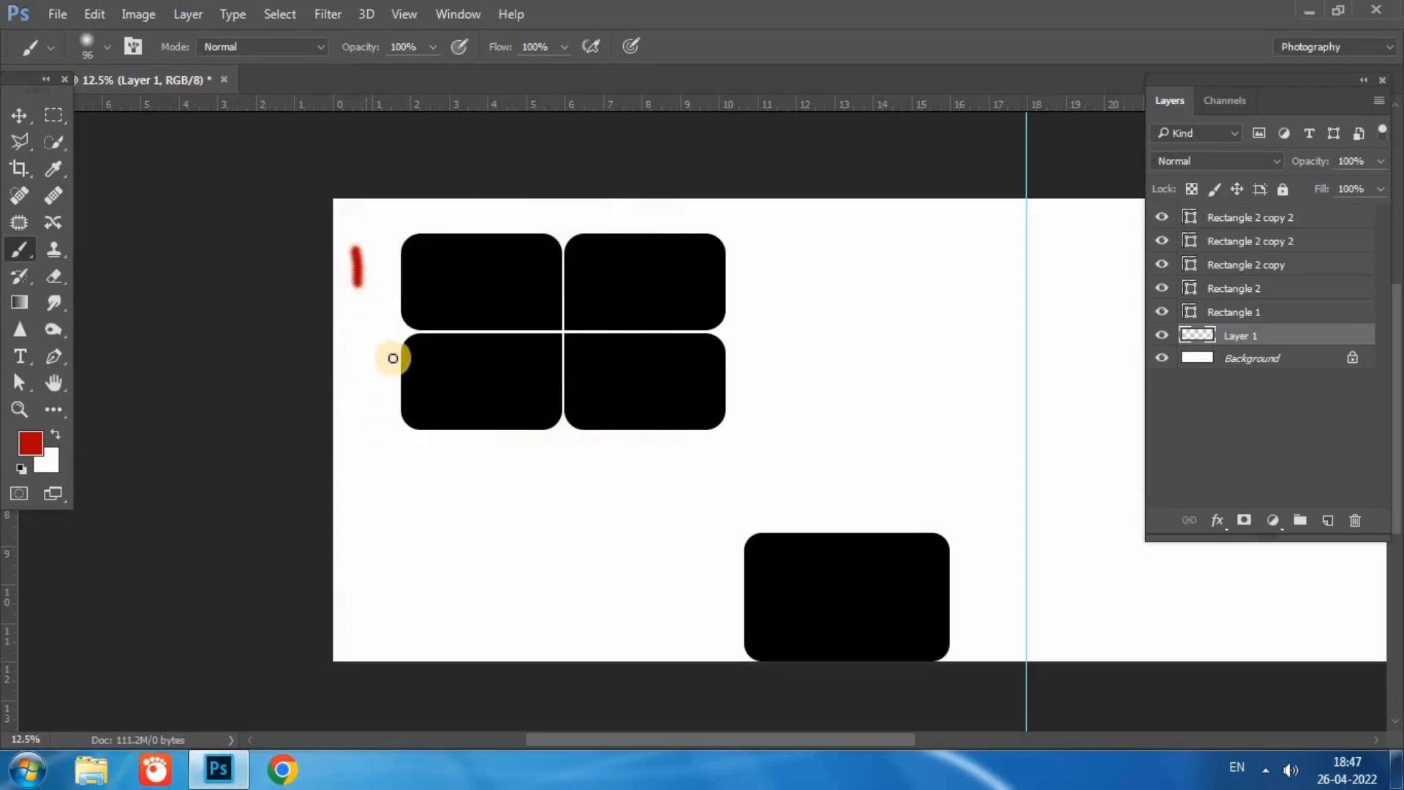
{"action": "left_click_drag", "start_coordinate": [360, 500], "coordinate": [422, 558]}
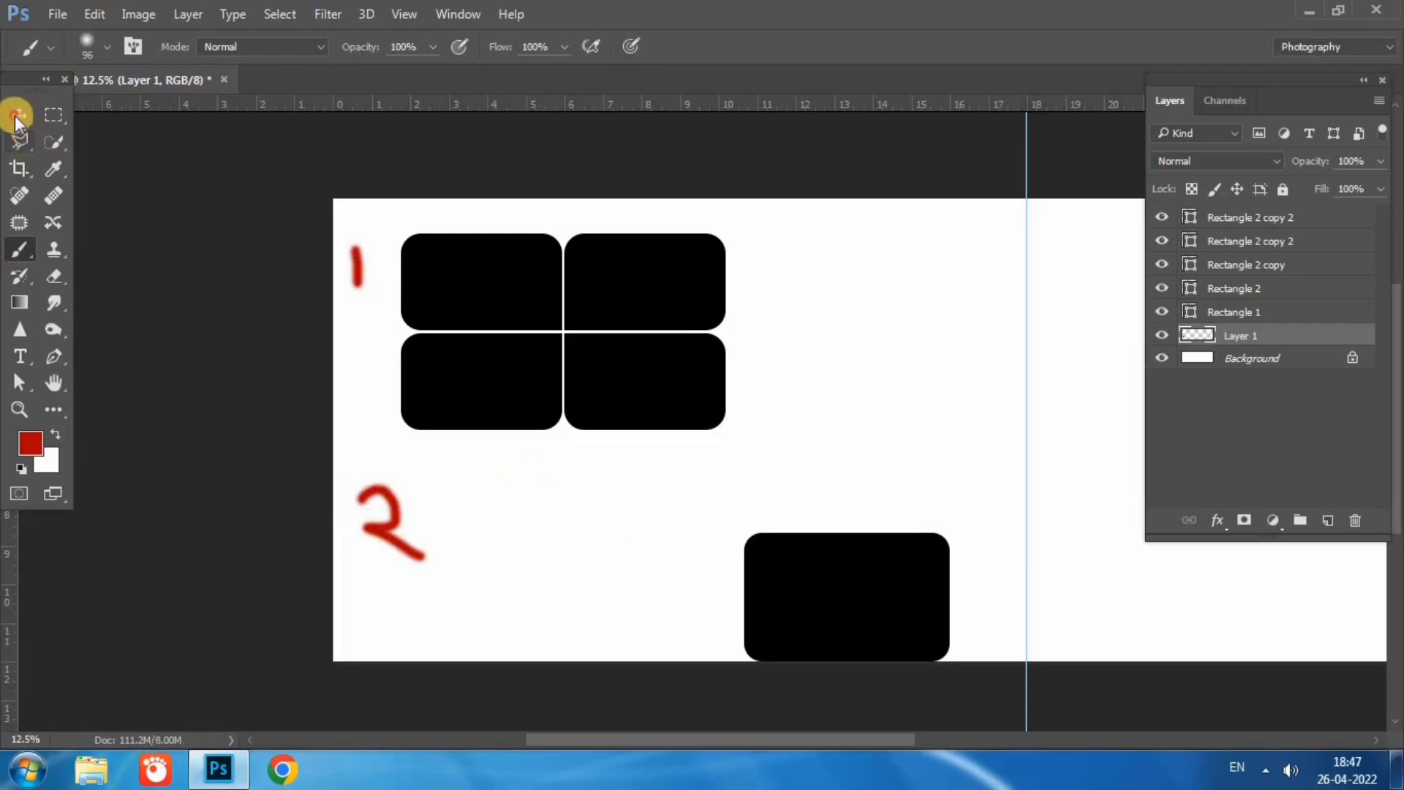
Move the lower rectangle beside the red 2 and Alt-drag a copy to its right
{"action": "left_click", "coordinate": [16, 117]}
{"action": "left_click_drag", "start_coordinate": [799, 580], "coordinate": [560, 552]}
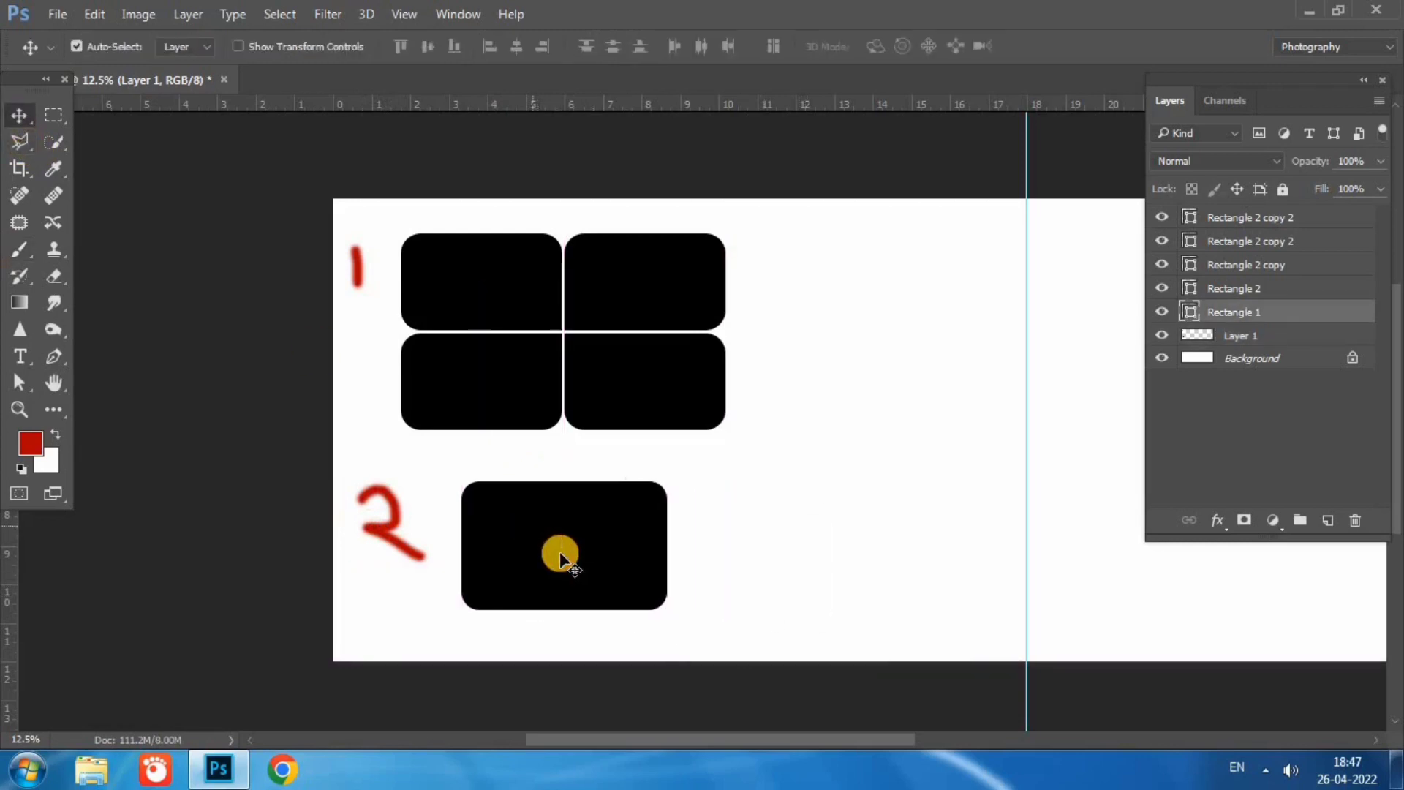
{"action": "mouse_move", "coordinate": [556, 556]}
{"action": "left_mouse_down"}
{"action": "mouse_move", "coordinate": [822, 569]}
{"action": "mouse_move", "coordinate": [897, 534]}
{"action": "left_mouse_up"}
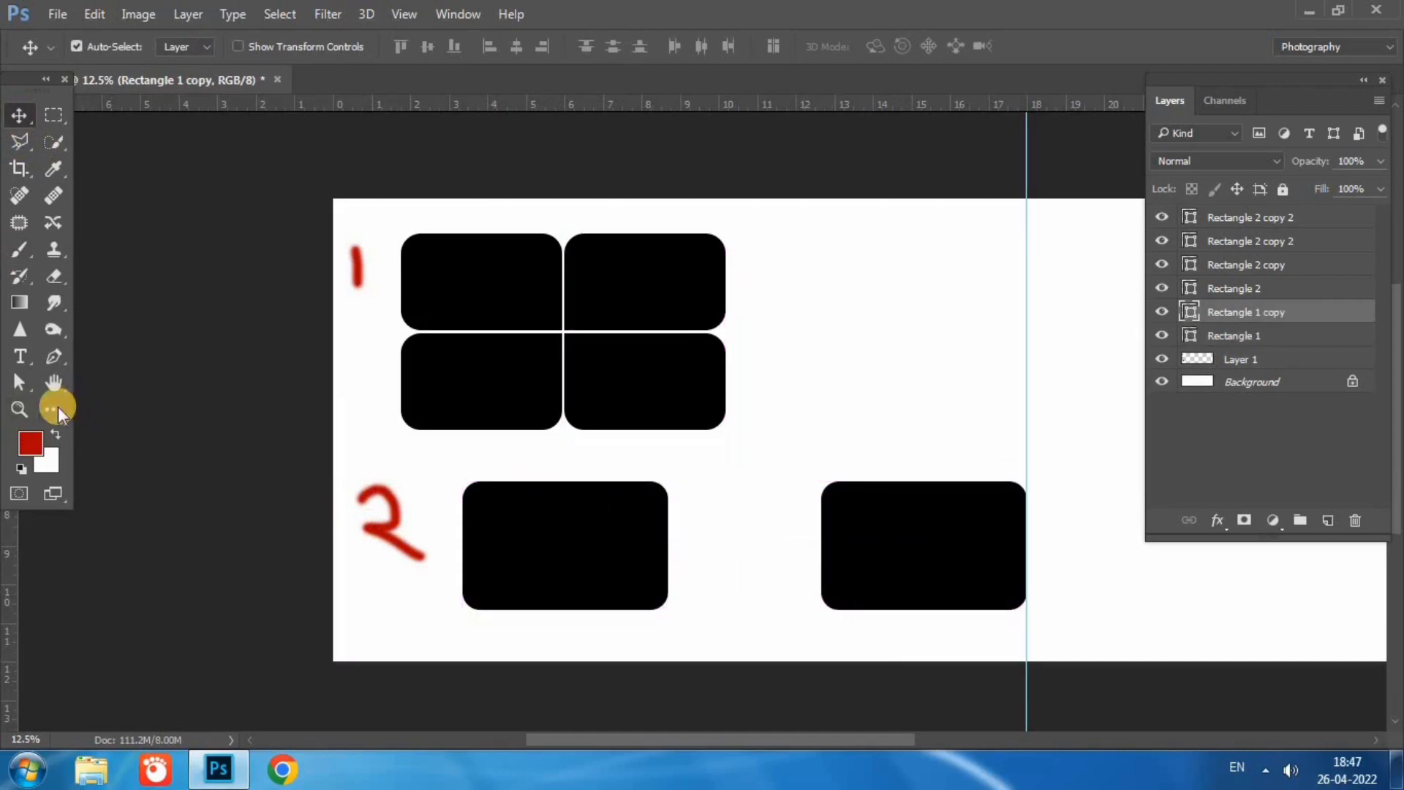
Paint a red 3 between the lower rectangles and raise the right copy to the guide
{"action": "left_click", "coordinate": [1220, 357]}
{"action": "left_click", "coordinate": [19, 250]}
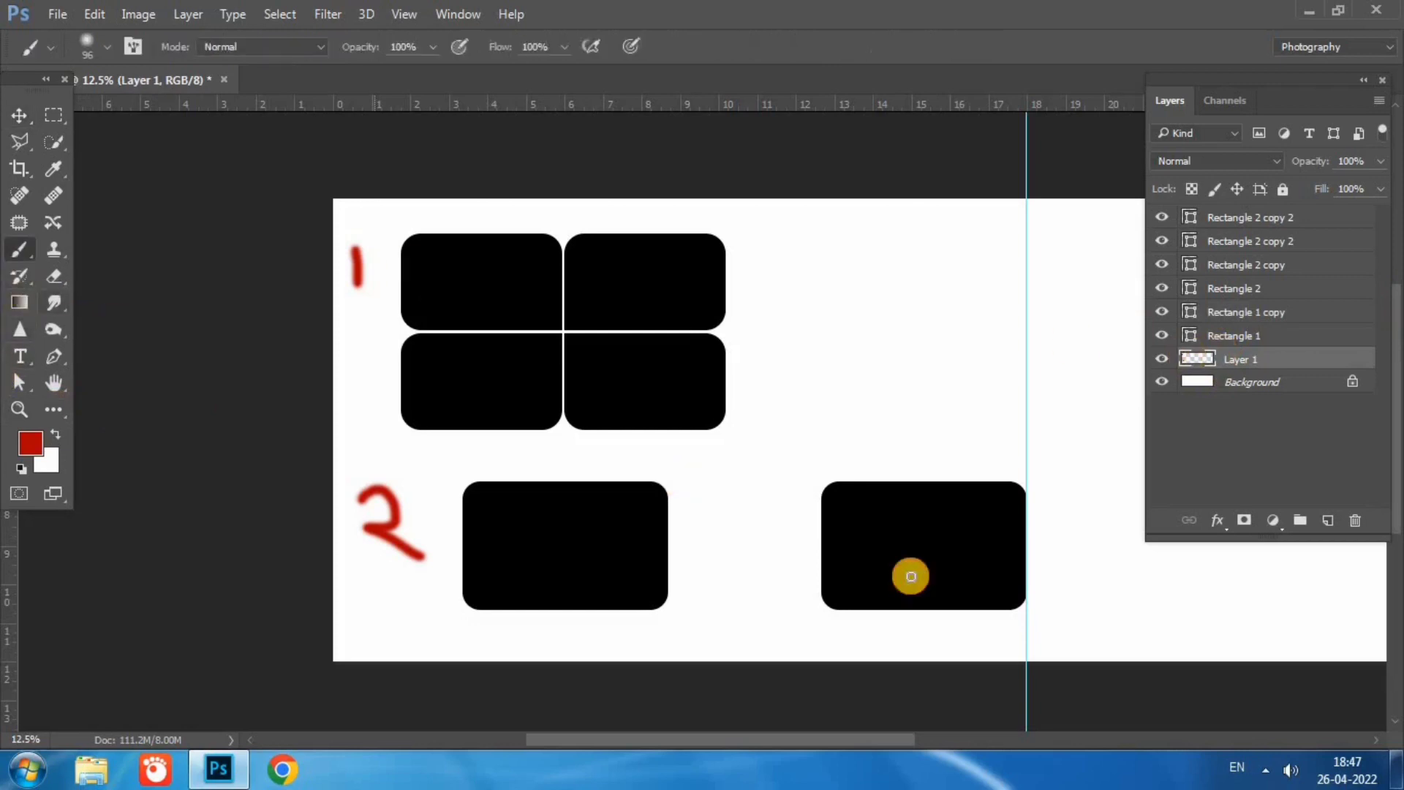
{"action": "left_click_drag", "start_coordinate": [727, 517], "coordinate": [722, 580]}
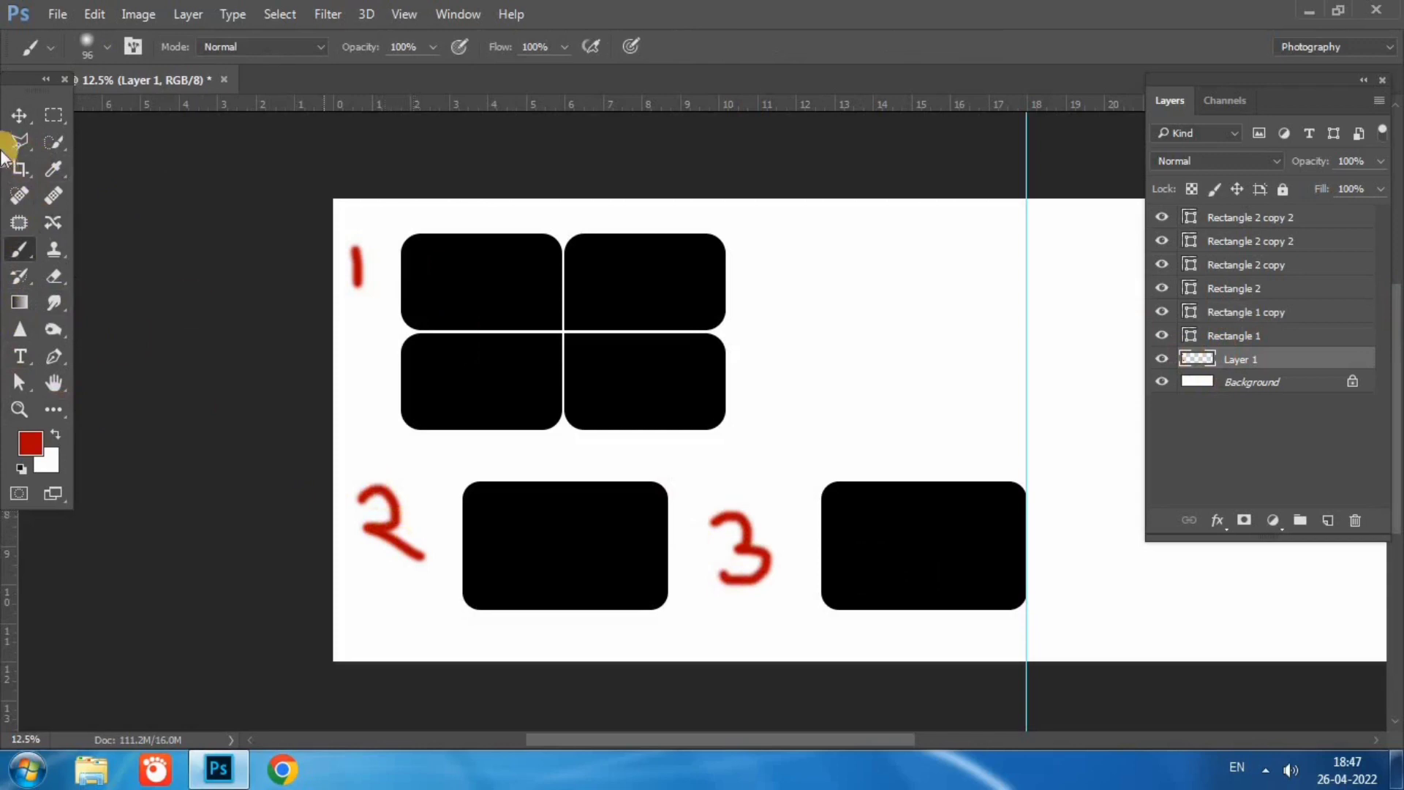
{"action": "left_click", "coordinate": [19, 117]}
{"action": "left_click_drag", "start_coordinate": [939, 521], "coordinate": [915, 501]}
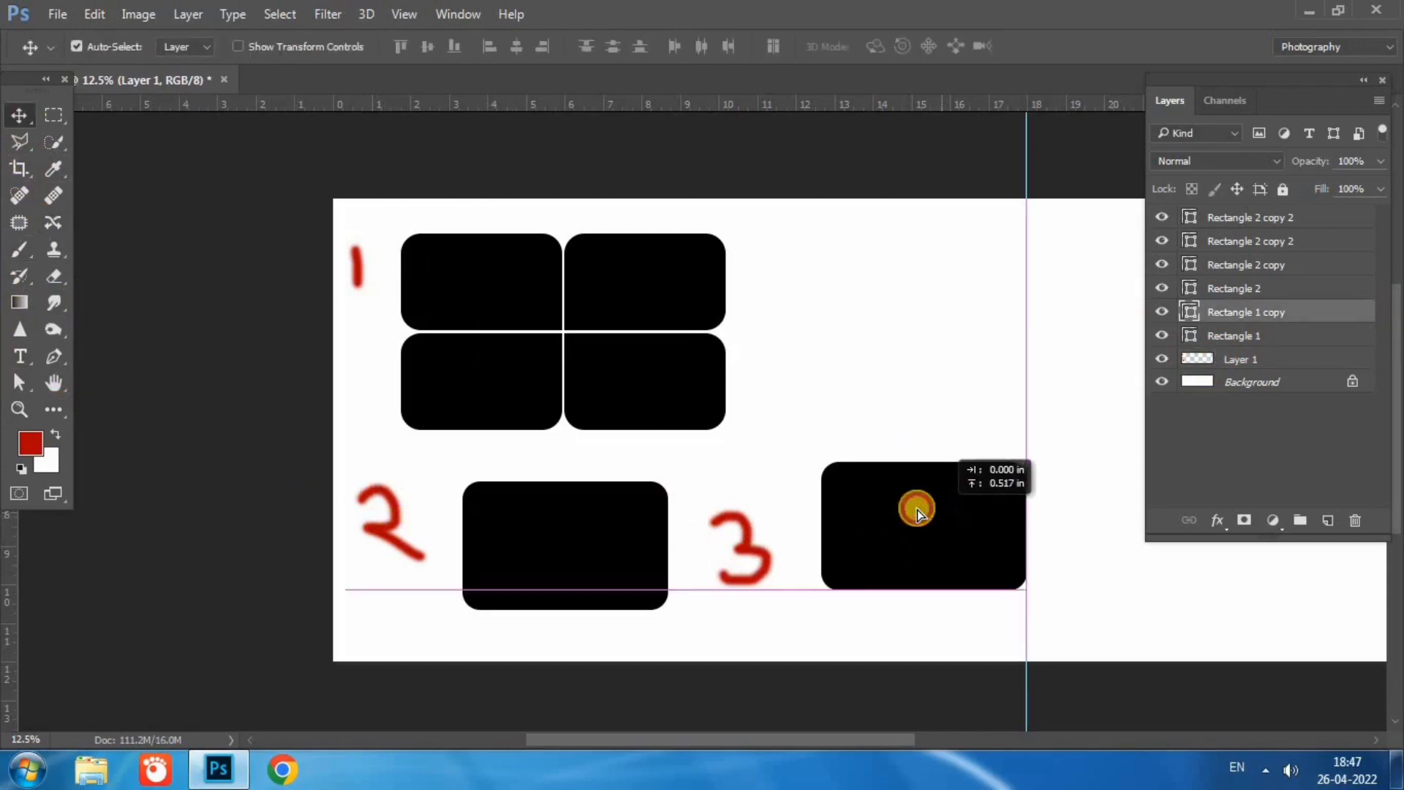
{"action": "left_click_drag", "start_coordinate": [871, 741], "coordinate": [942, 743]}
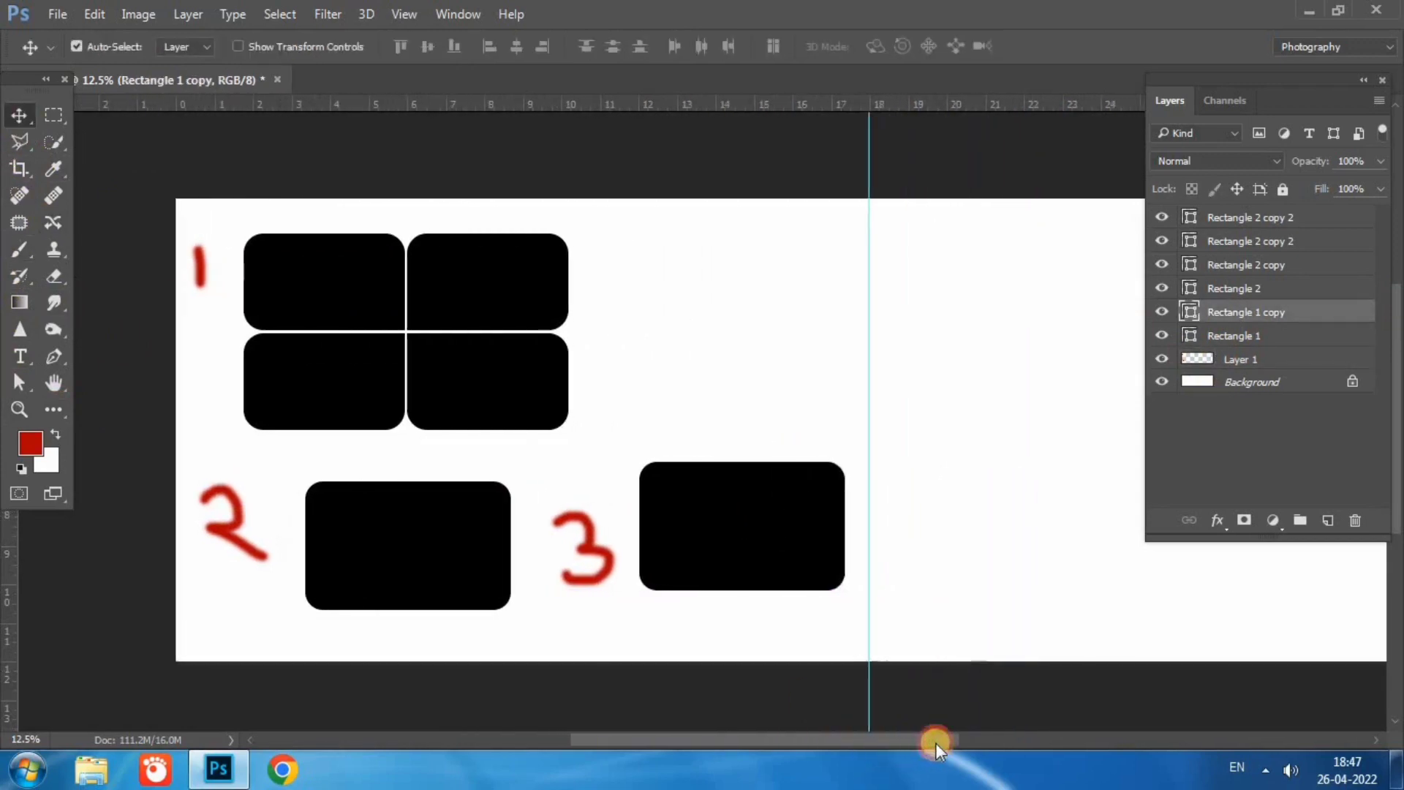
Snap the third rectangle to the guide and enlarge it to about 155%
{"action": "left_click_drag", "start_coordinate": [693, 521], "coordinate": [717, 518]}
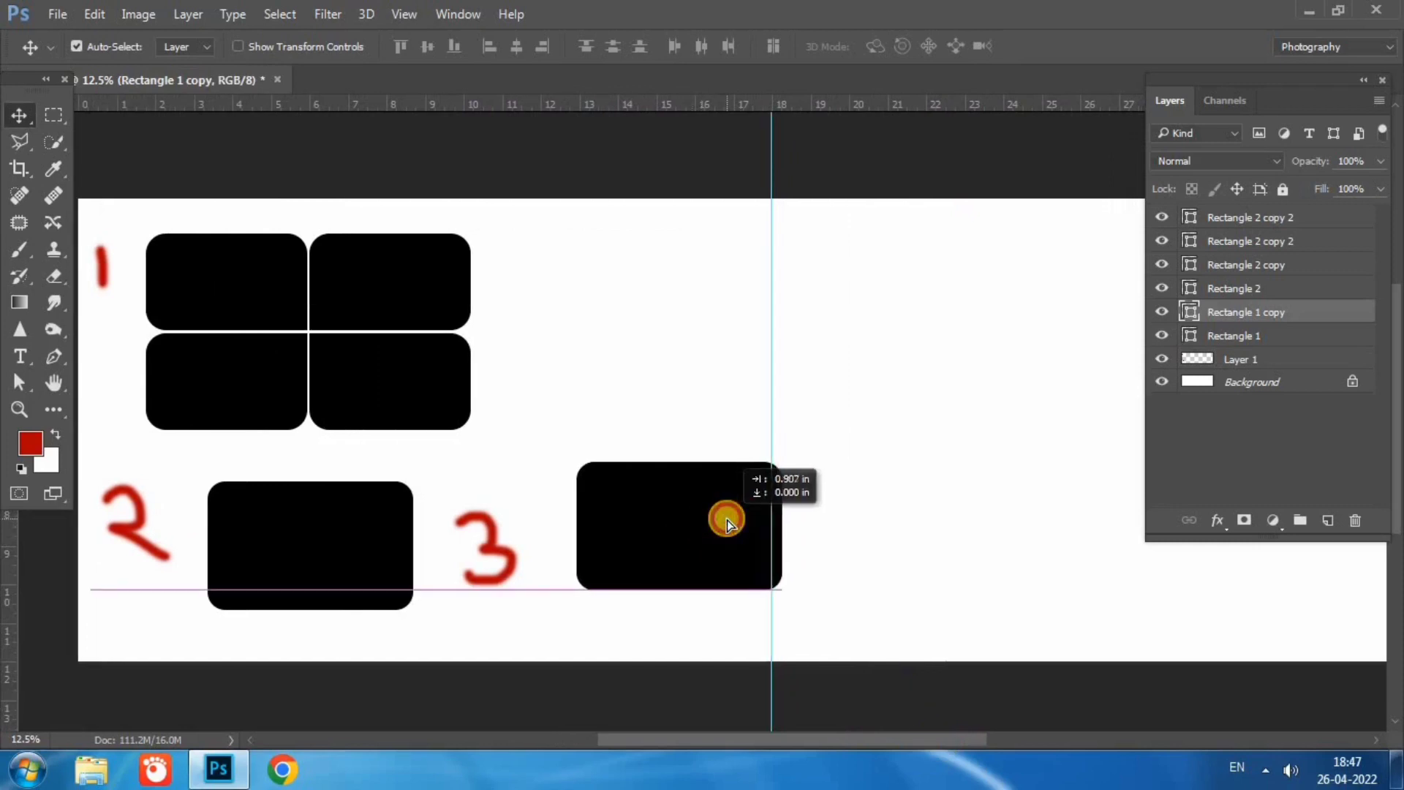
{"action": "key", "text": "ctrl+t"}
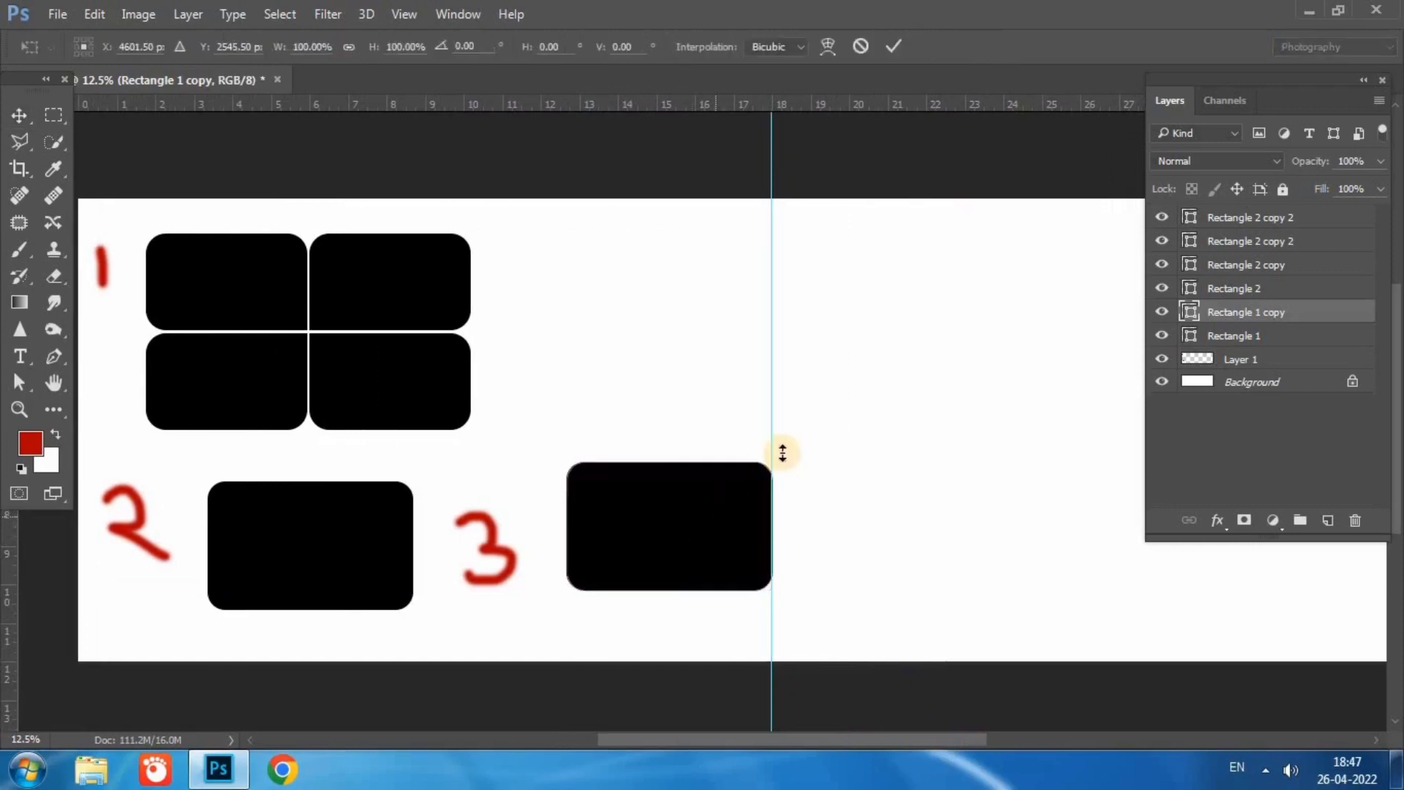
{"action": "left_click_drag", "start_coordinate": [774, 463], "coordinate": [874, 407]}
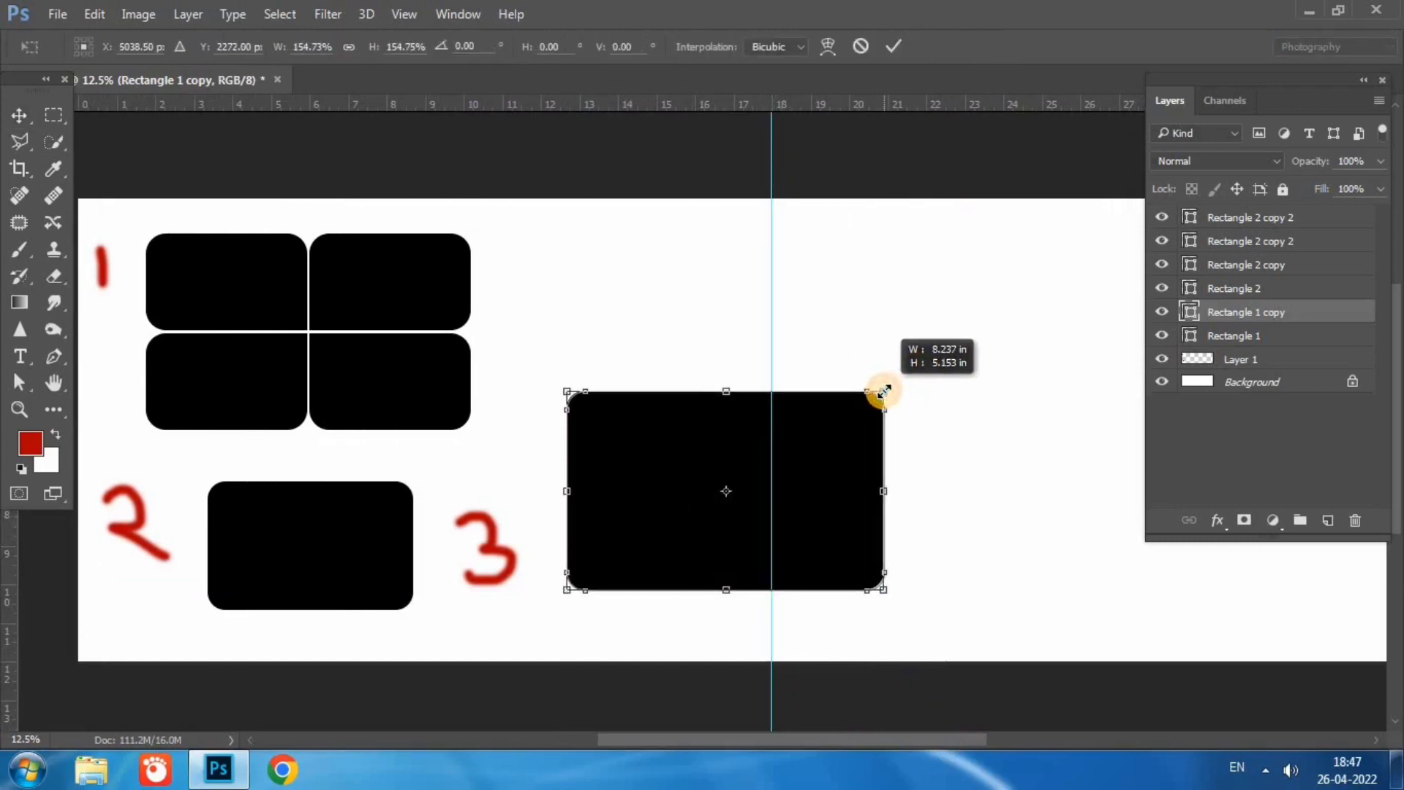
{"action": "key", "text": "Return"}
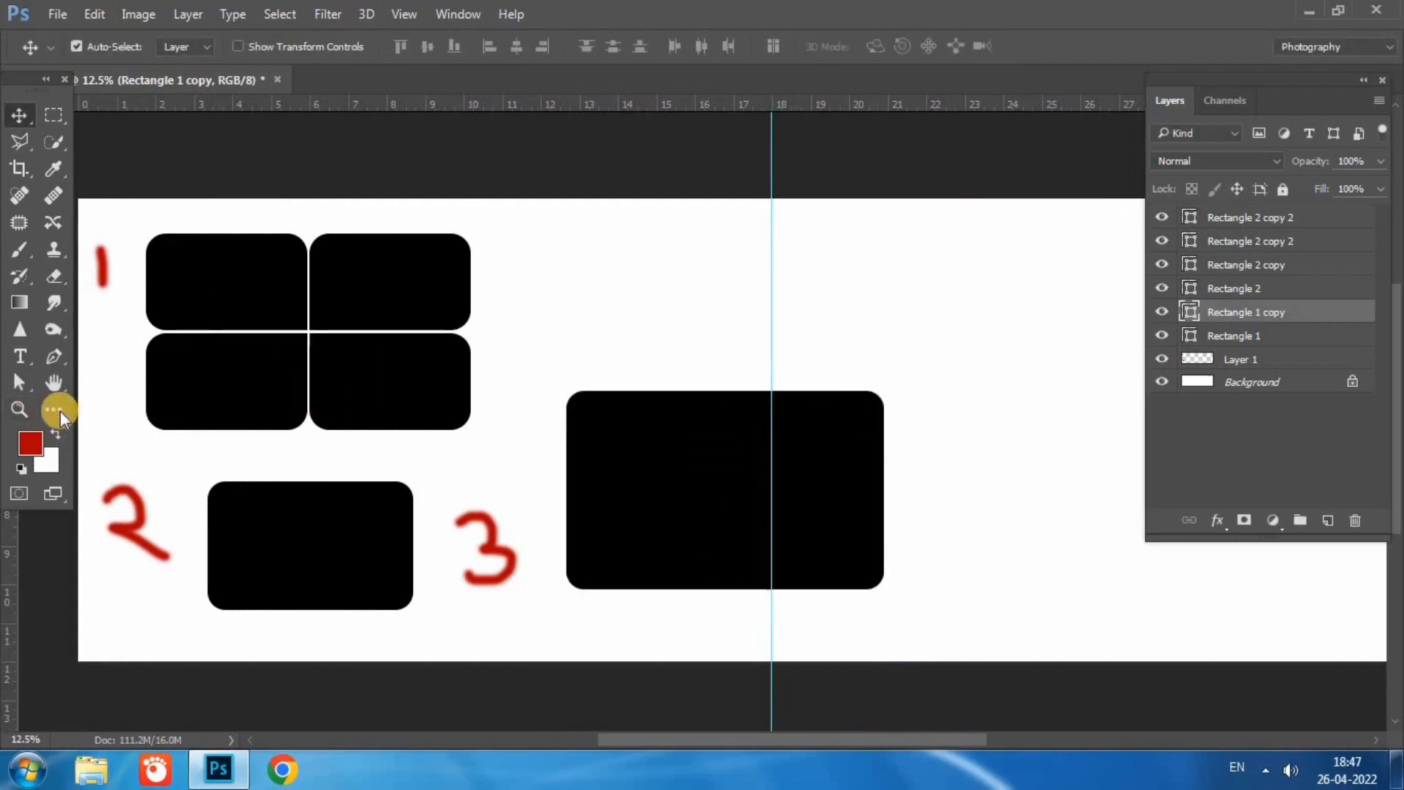
Draw a square-cornered rectangle over the big shape's top-left corner, aligned to its top edge
{"action": "left_click_drag", "start_coordinate": [60, 417], "coordinate": [143, 645]}
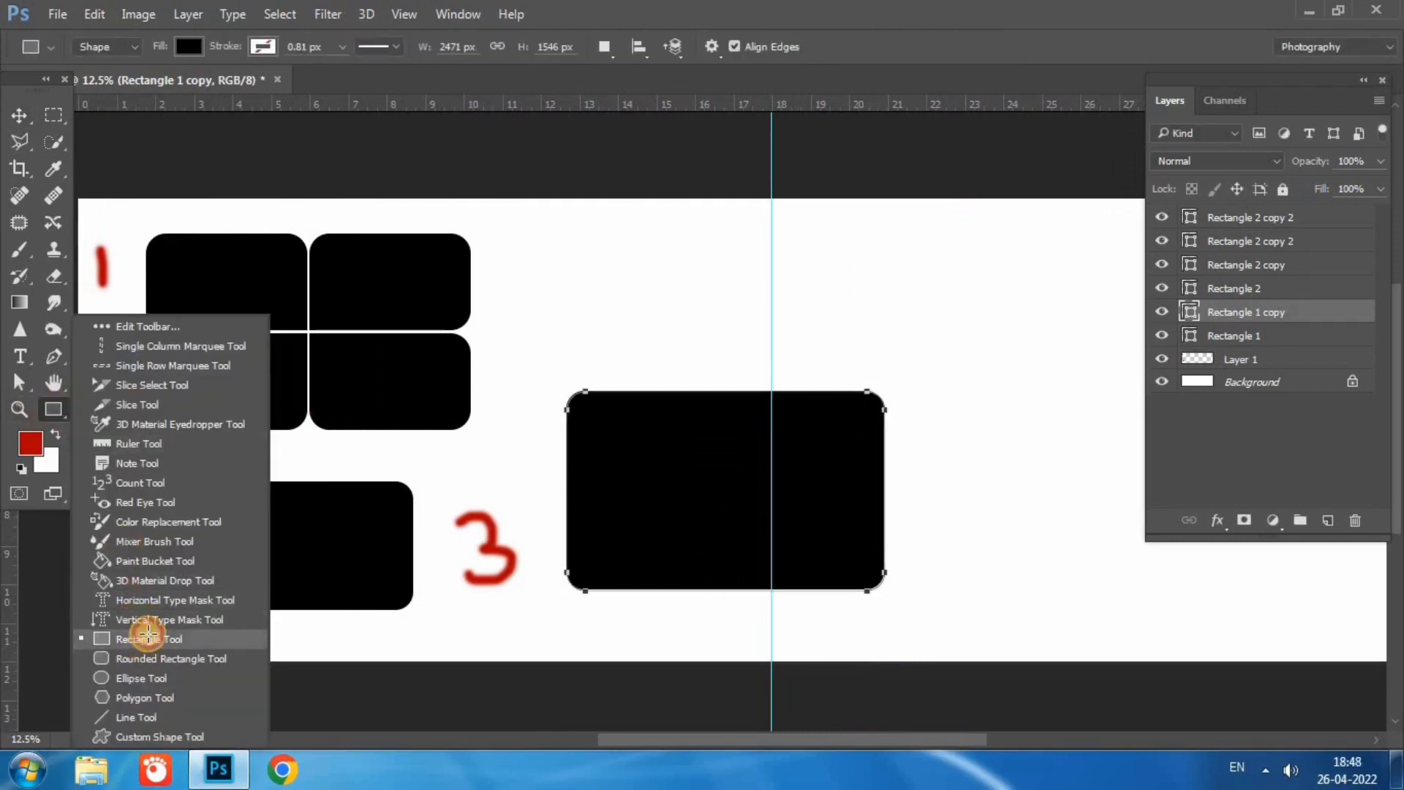
{"action": "left_click", "coordinate": [147, 638]}
{"action": "left_click_drag", "start_coordinate": [564, 385], "coordinate": [743, 486]}
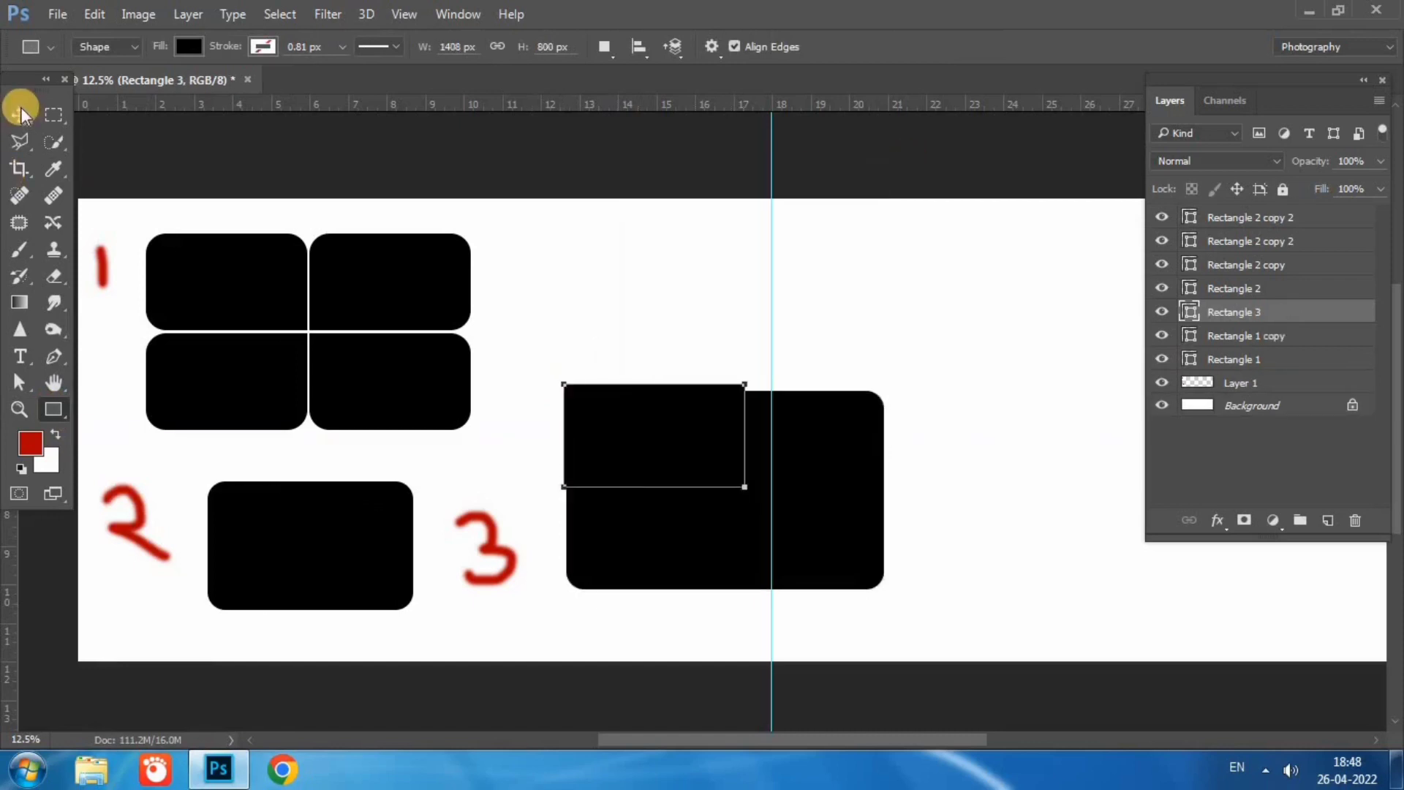
{"action": "left_click", "coordinate": [19, 115]}
{"action": "left_click_drag", "start_coordinate": [614, 432], "coordinate": [776, 524]}
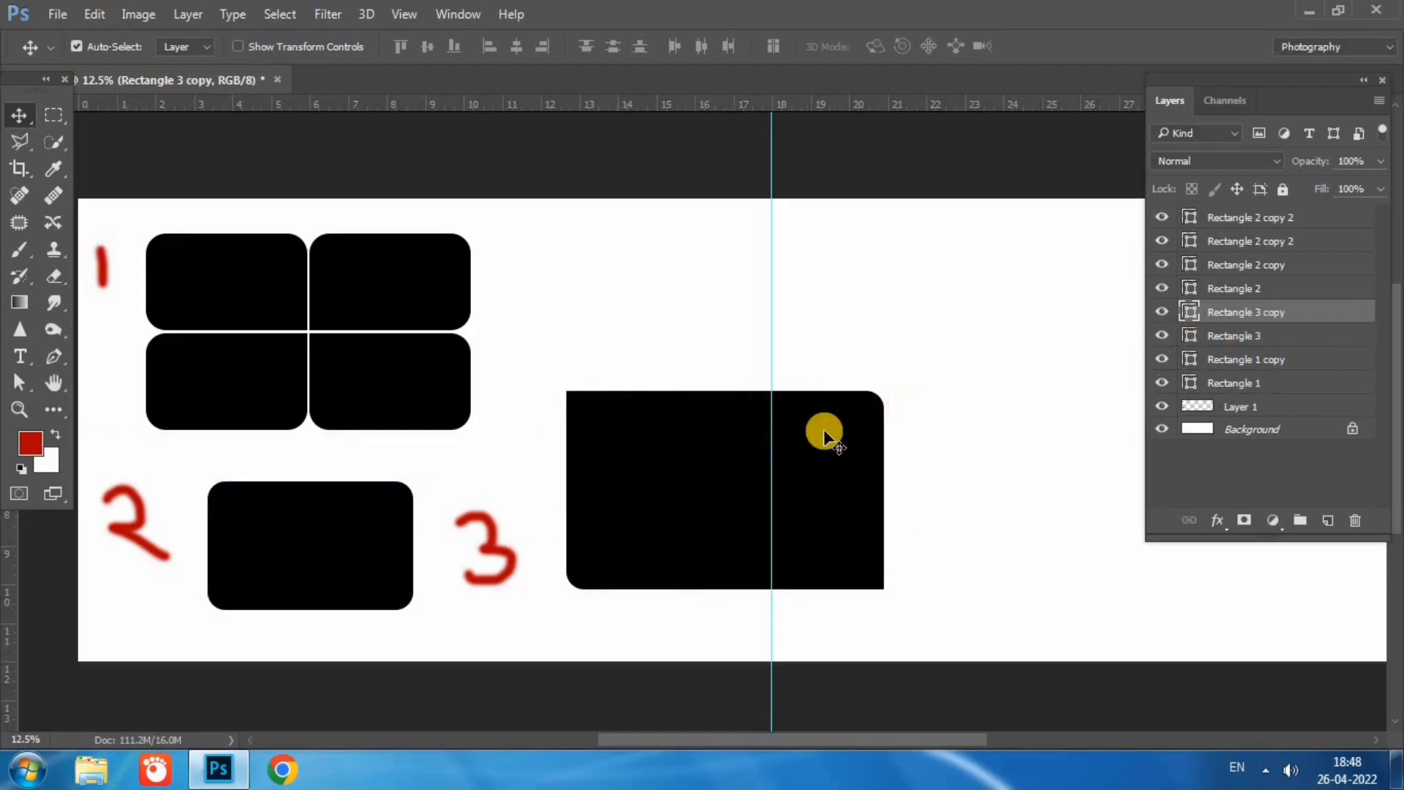
Select Rectangle 3 copy, Rectangle 3 and Rectangle 1 copy together and check their visibility
{"action": "left_click", "coordinate": [797, 429]}
{"action": "left_click", "coordinate": [1200, 334]}
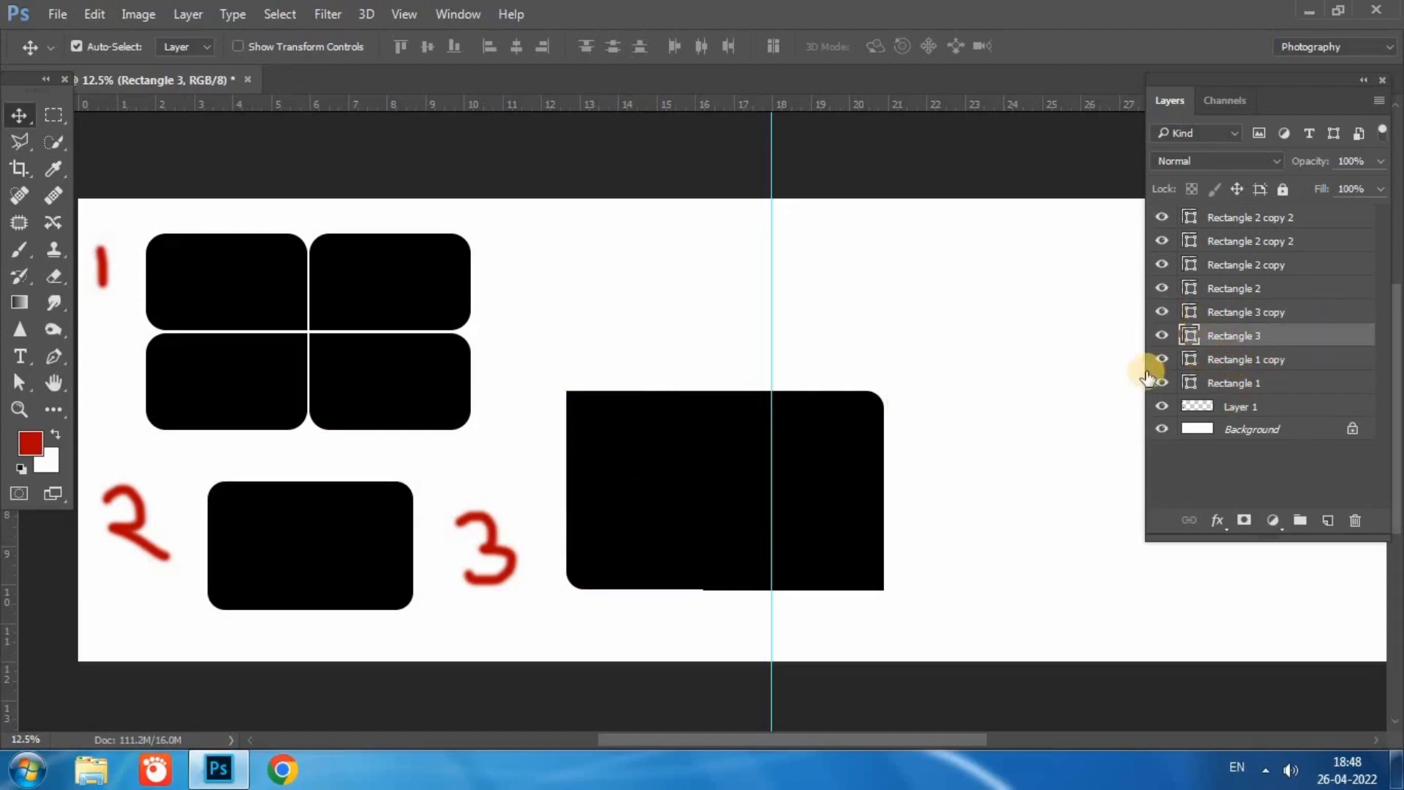
{"action": "left_click", "coordinate": [870, 410]}
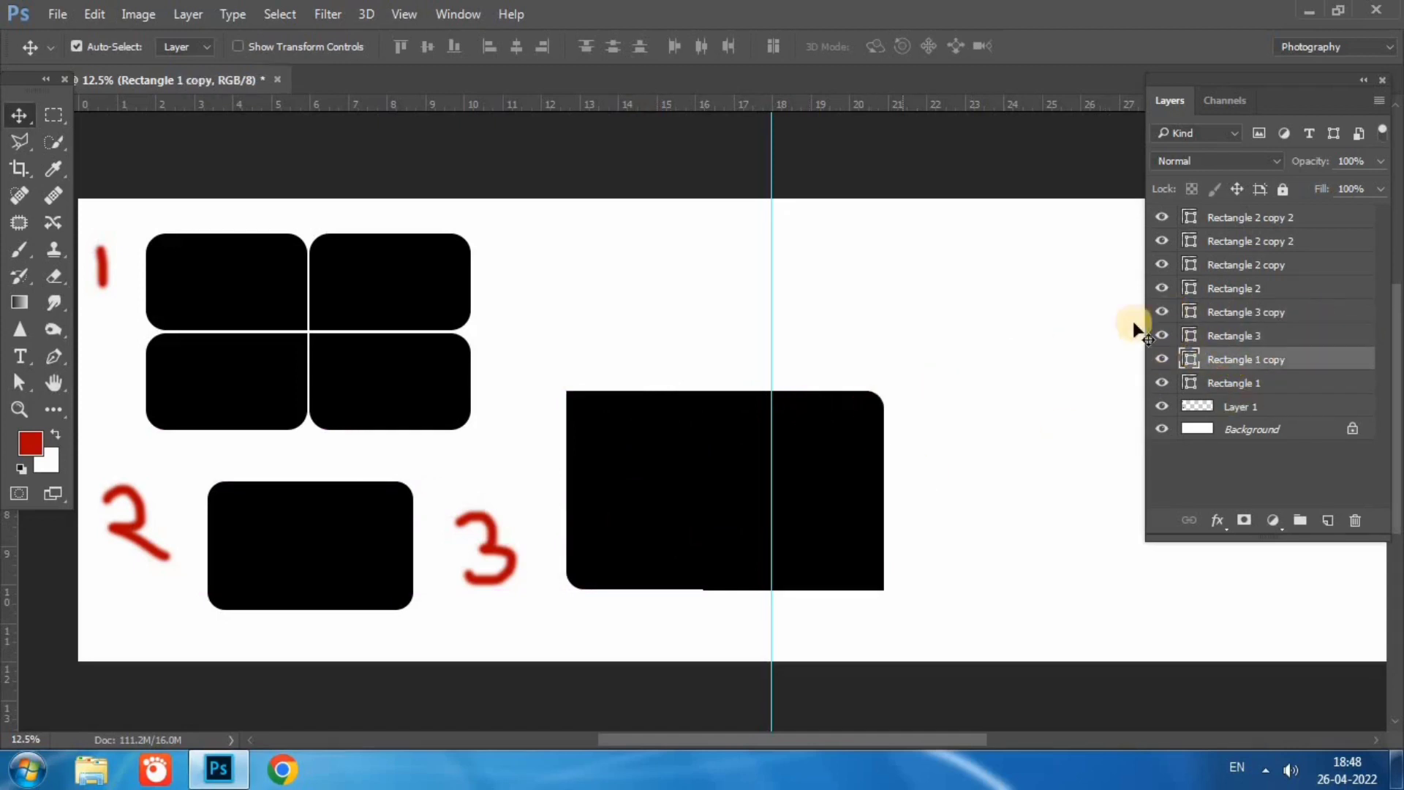
{"action": "left_click", "coordinate": [1255, 320], "text": "shift"}
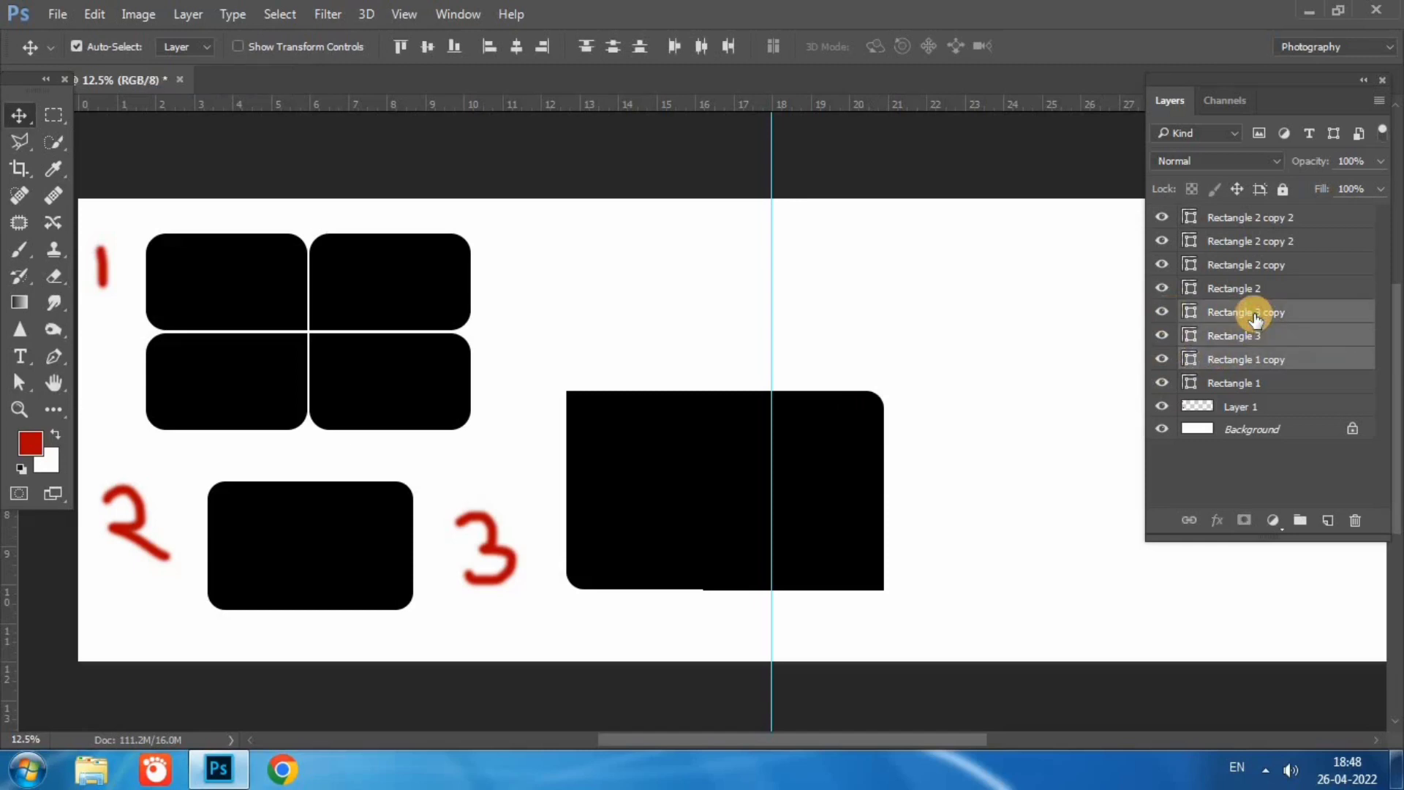
{"action": "left_click", "coordinate": [1165, 361]}
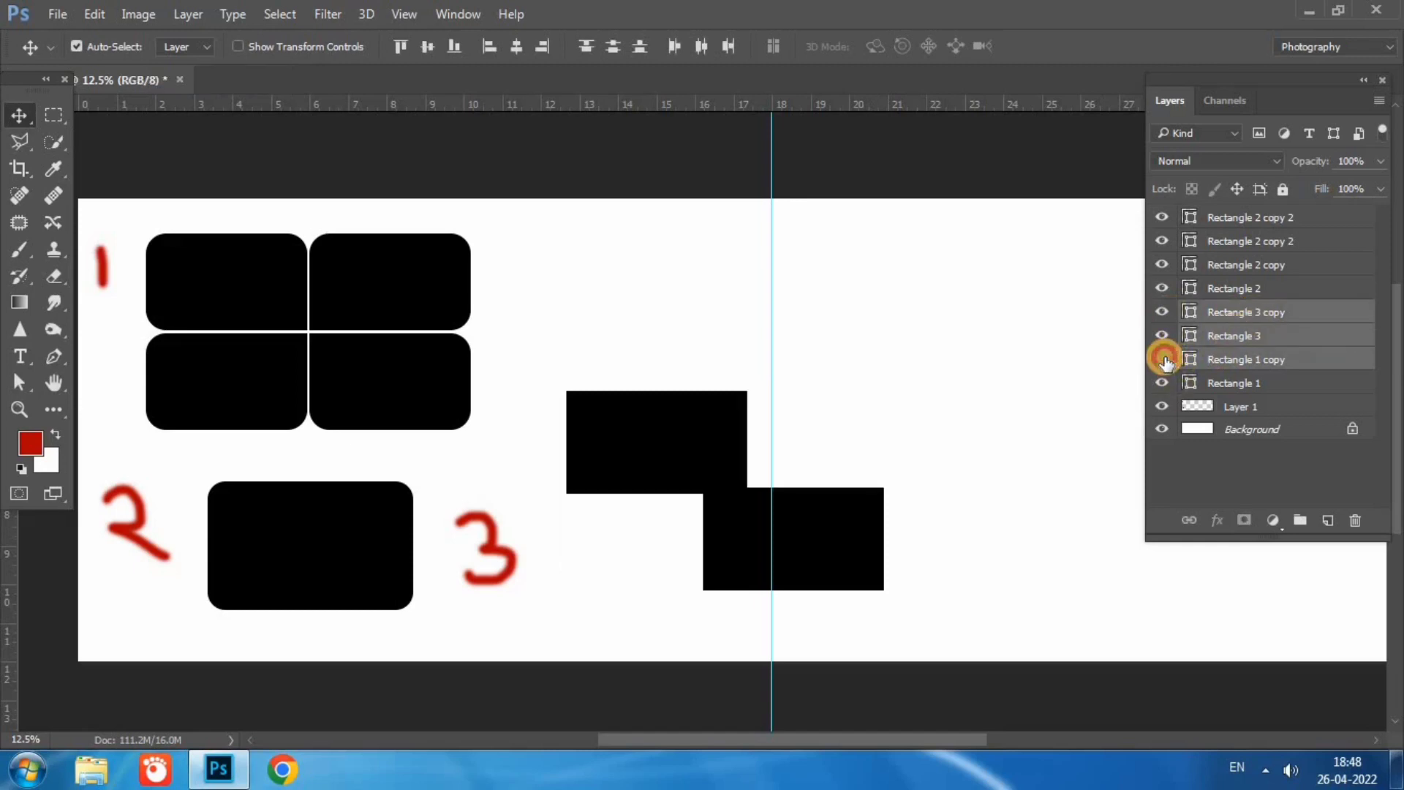
{"action": "left_click", "coordinate": [1162, 313]}
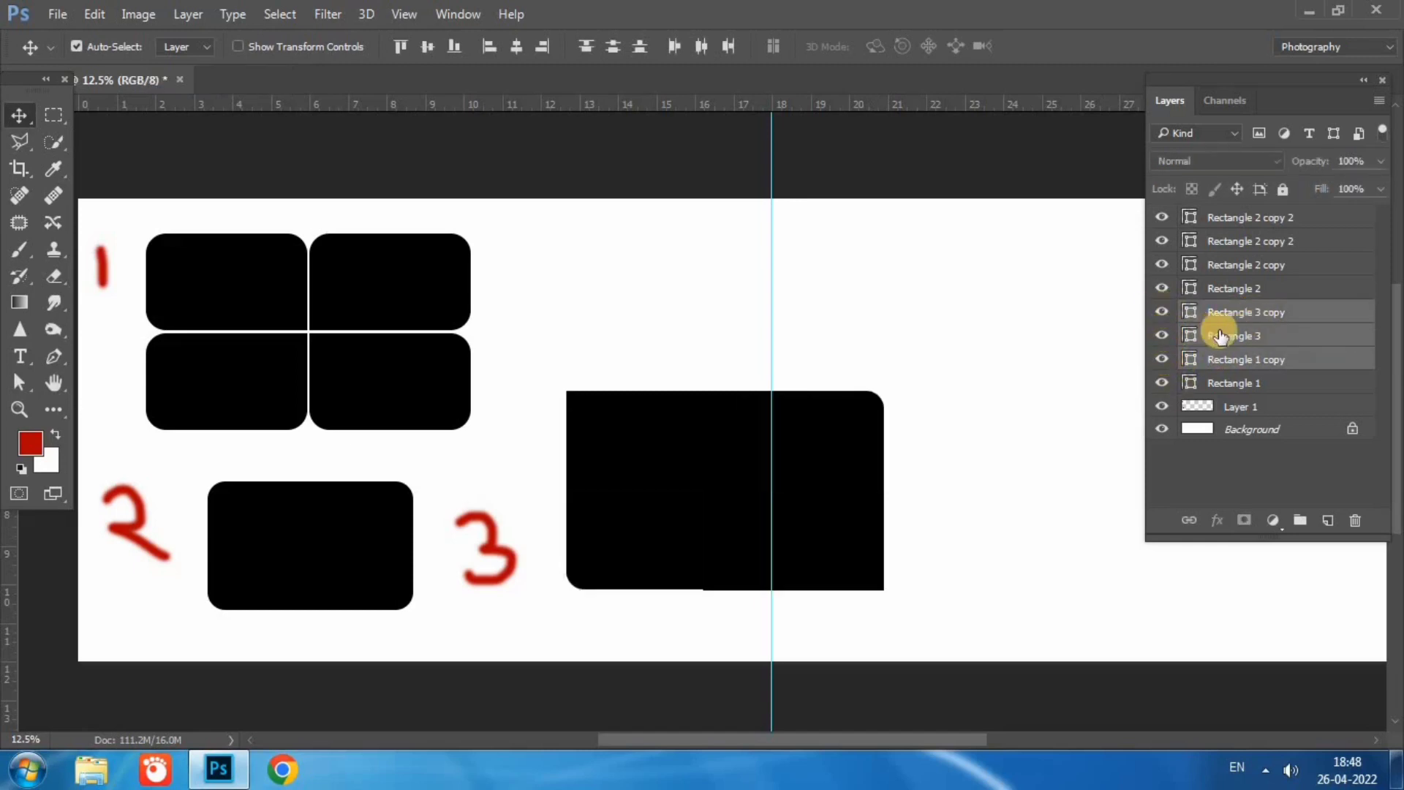
Merge the three shapes, shrink the result to about 80% and place it across the guide
{"action": "key", "text": "ctrl+e"}
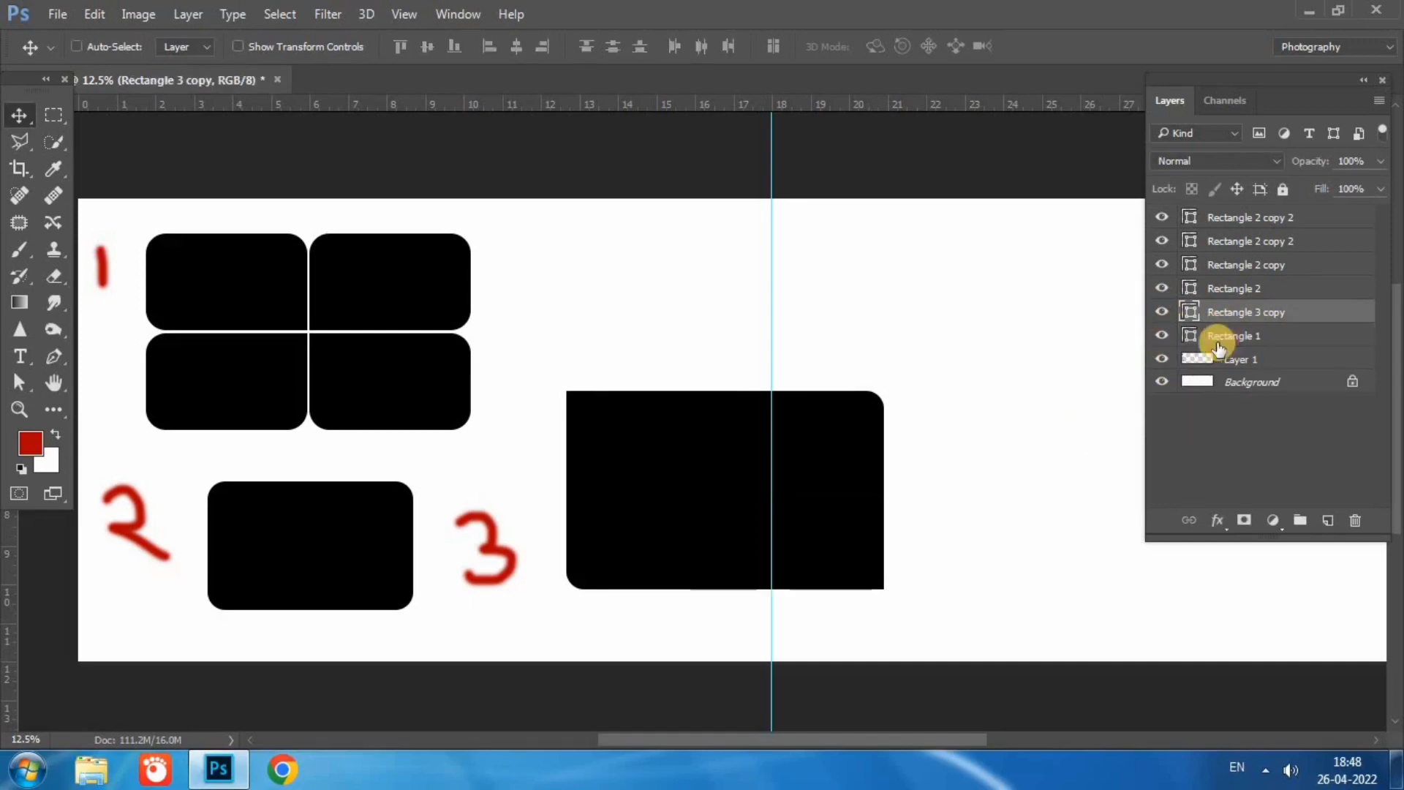
{"action": "left_click_drag", "start_coordinate": [1227, 313], "coordinate": [1230, 348]}
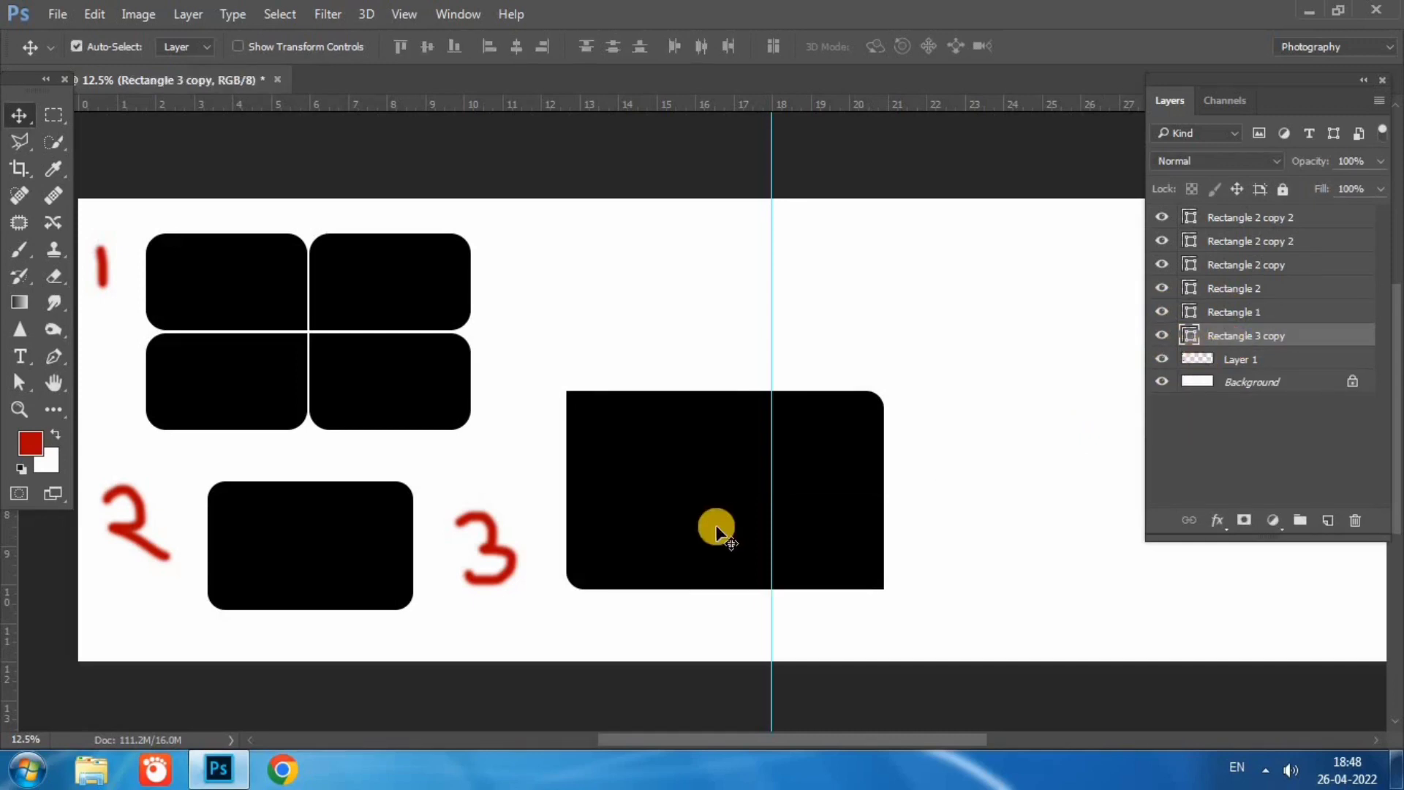
{"action": "left_click_drag", "start_coordinate": [690, 499], "coordinate": [738, 495]}
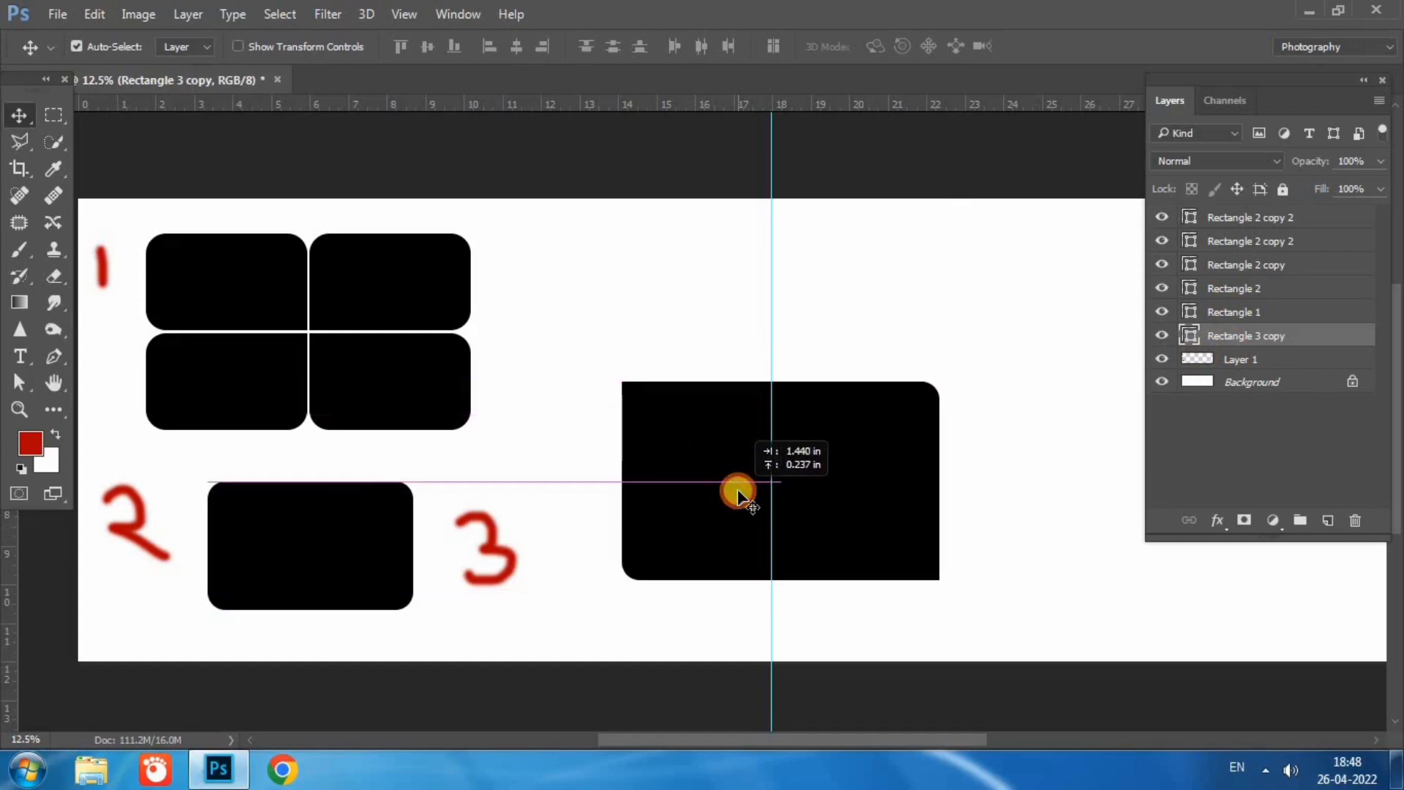
{"action": "key", "text": "ctrl+t"}
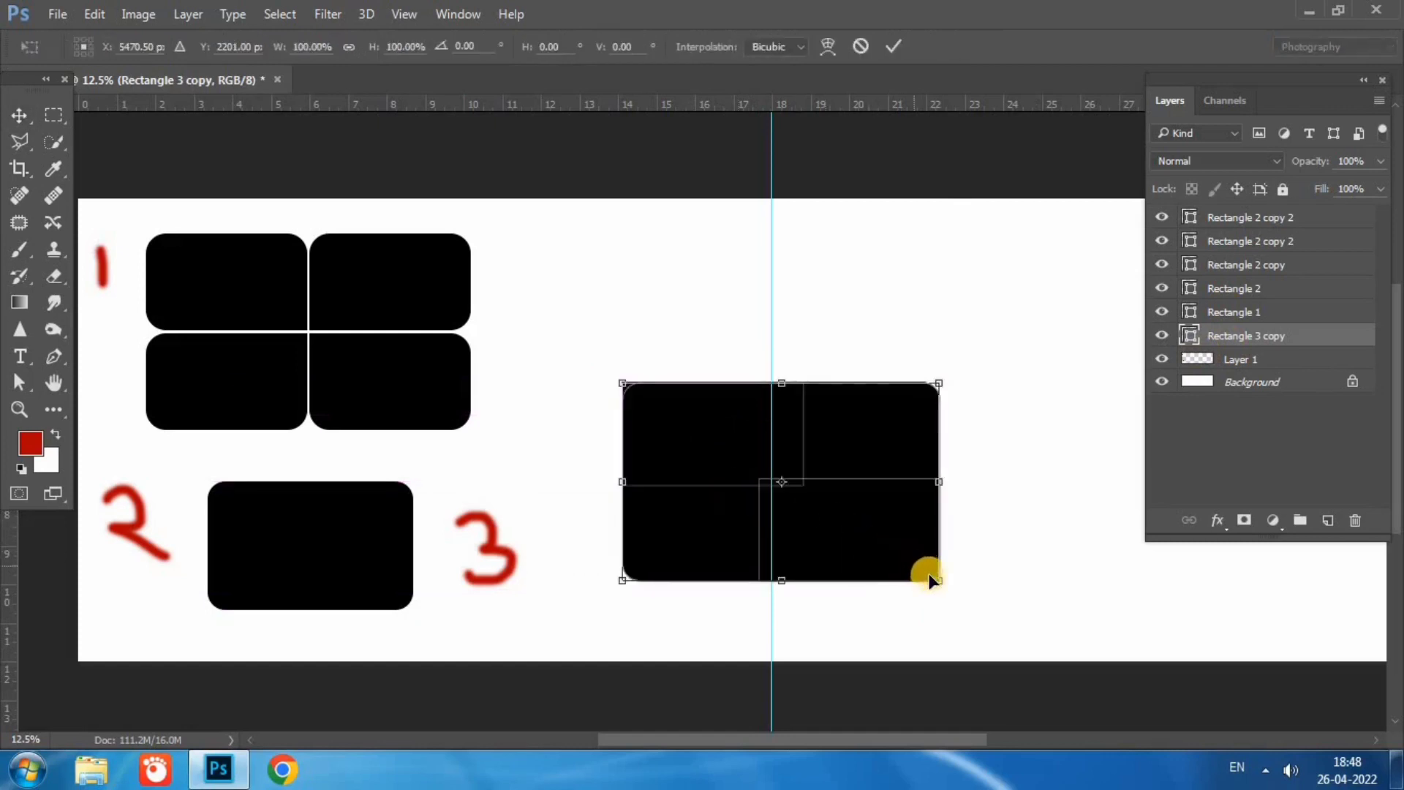
{"action": "left_click_drag", "start_coordinate": [940, 582], "coordinate": [878, 540]}
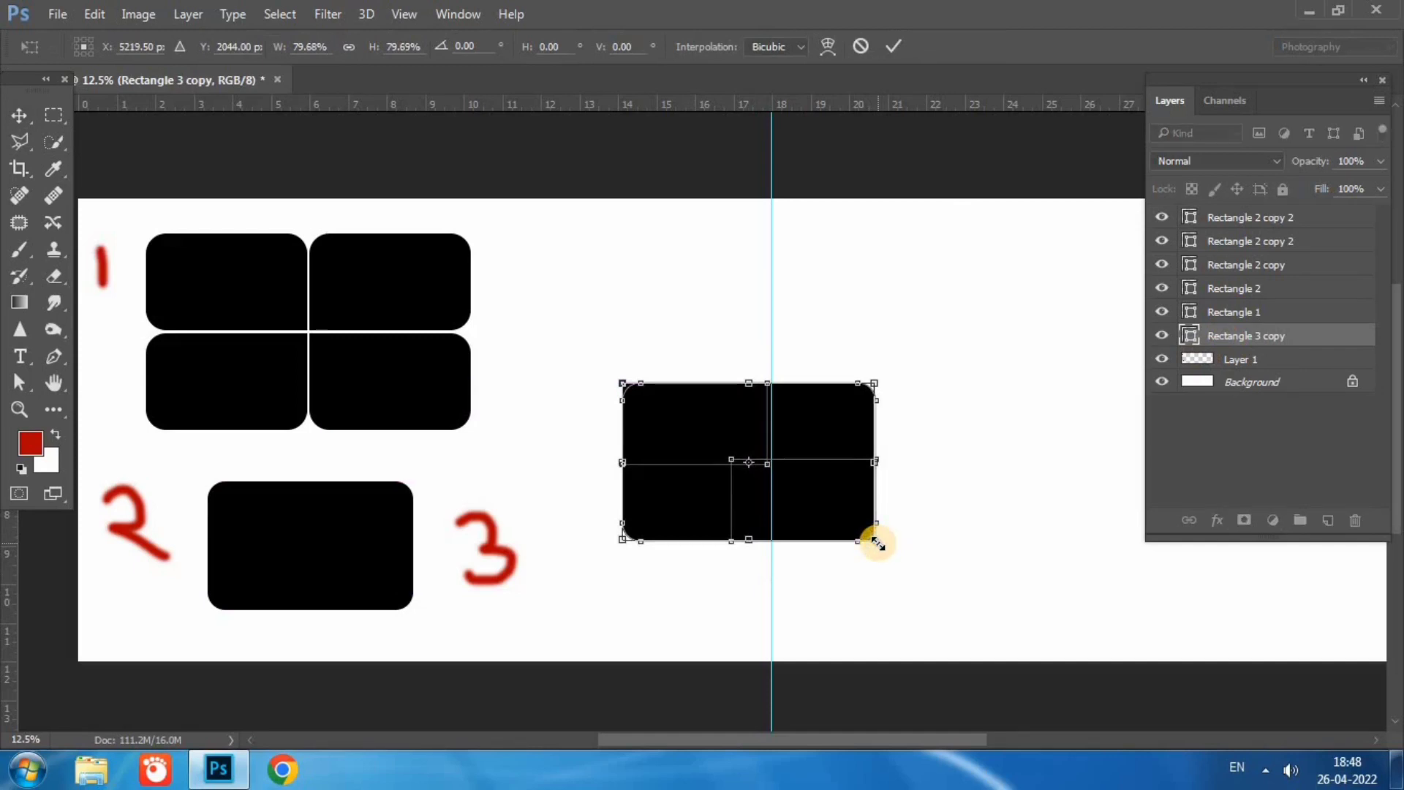
{"action": "key", "text": "Return"}
{"action": "mouse_move", "coordinate": [696, 466]}
{"action": "left_mouse_down"}
{"action": "mouse_move", "coordinate": [858, 410]}
{"action": "mouse_move", "coordinate": [790, 441]}
{"action": "mouse_move", "coordinate": [841, 443]}
{"action": "mouse_move", "coordinate": [836, 603]}
{"action": "left_mouse_up"}
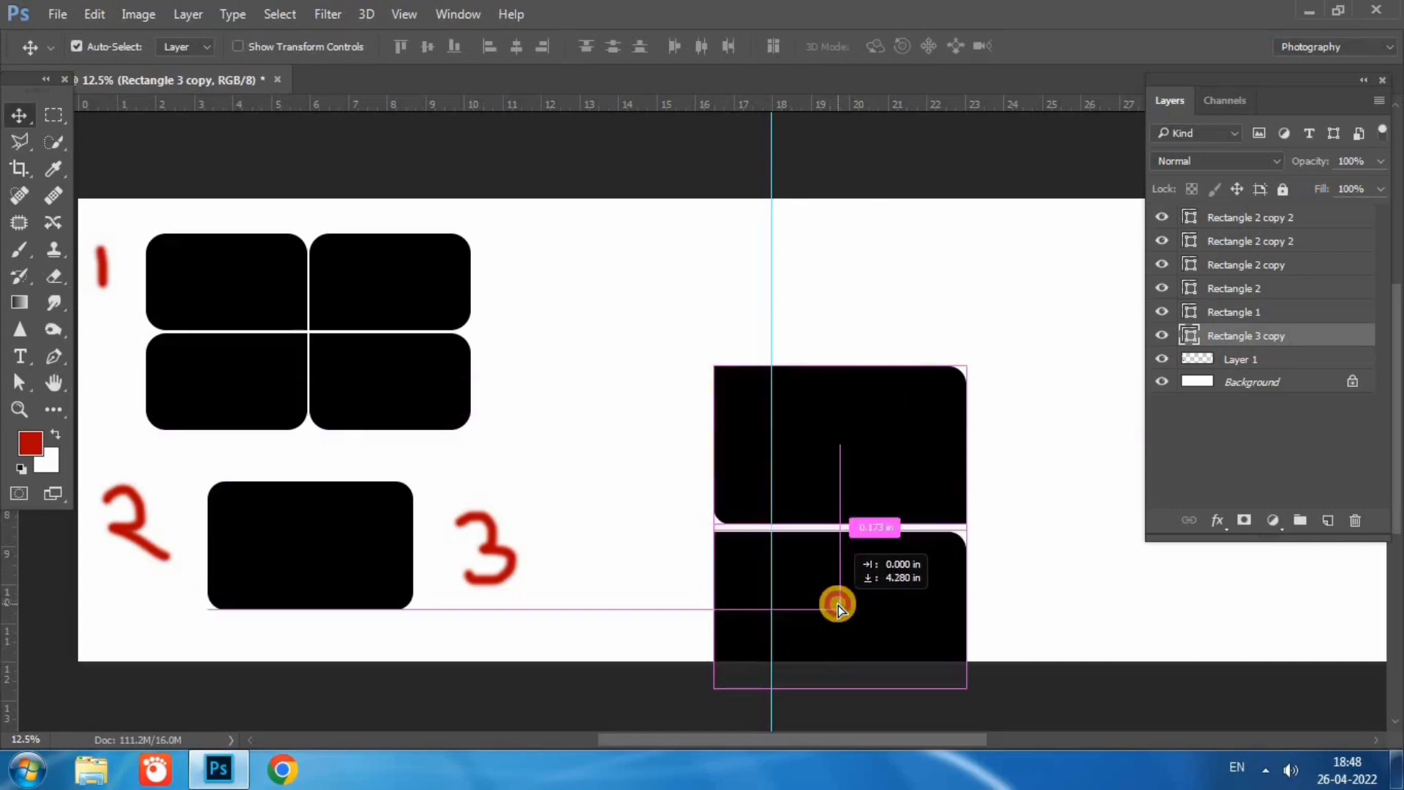
Duplicate the shape, flip the copy horizontally and vertically, and place it right of the original
{"action": "left_click_drag", "start_coordinate": [836, 604], "coordinate": [838, 604]}
{"action": "key", "text": "ctrl+t"}
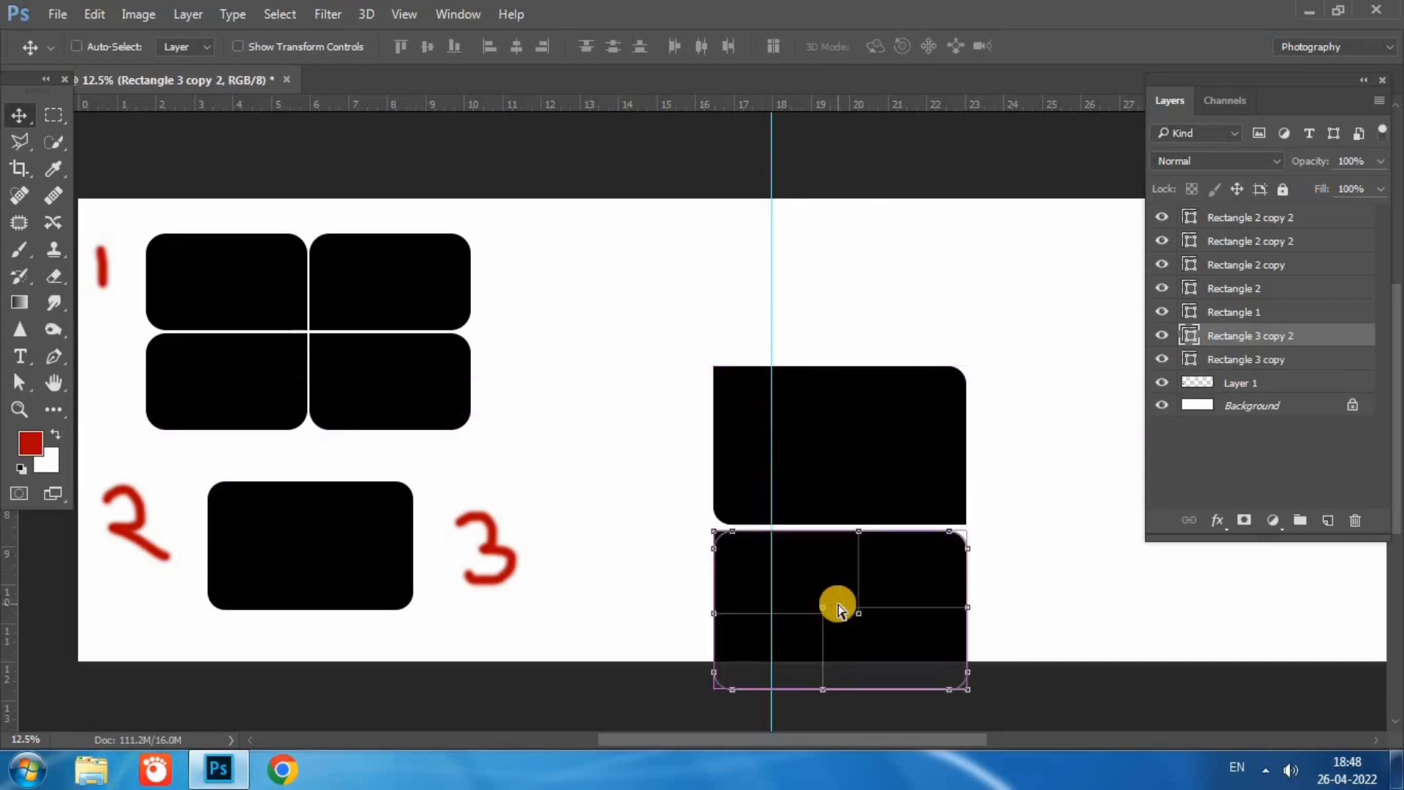
{"action": "right_click", "coordinate": [851, 591]}
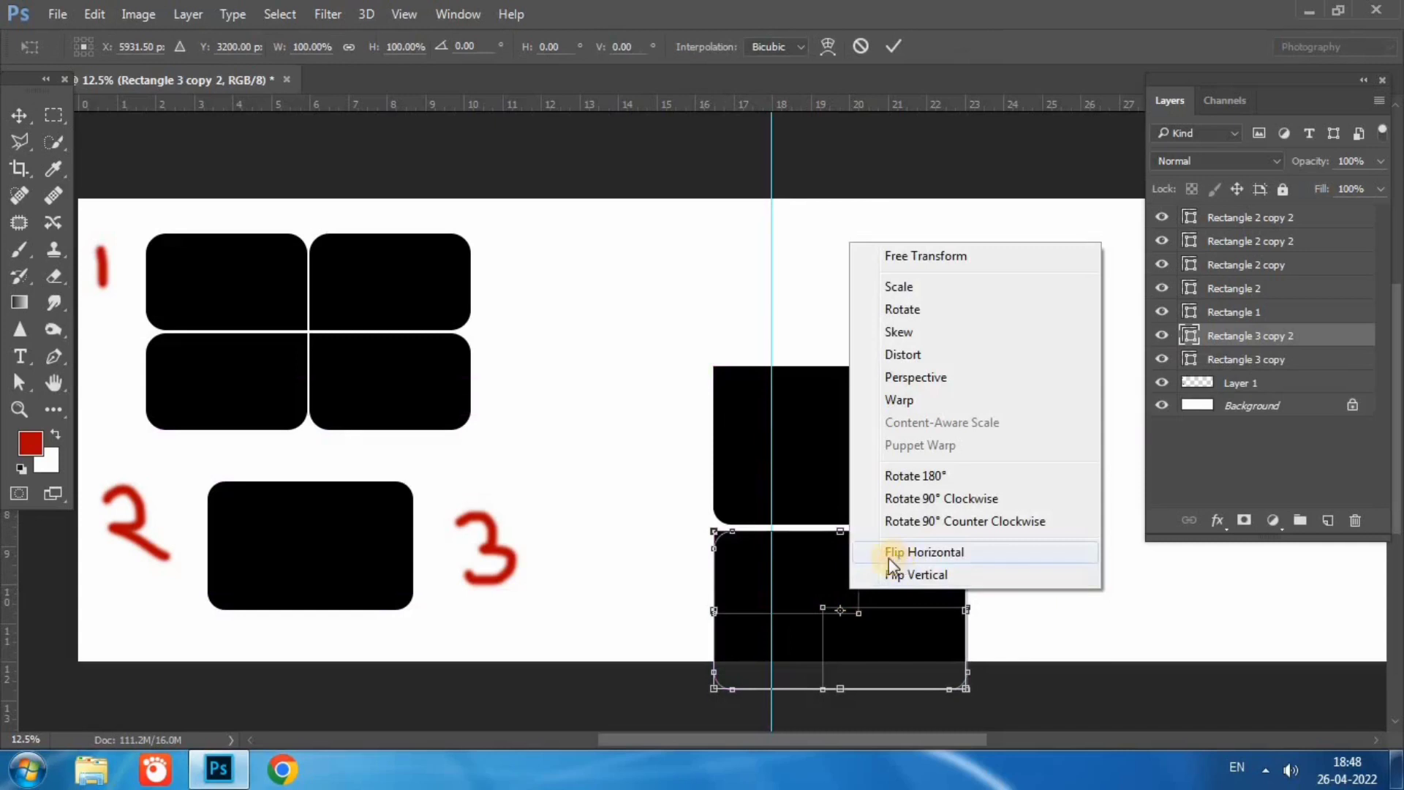
{"action": "left_click", "coordinate": [702, 561]}
{"action": "mouse_move", "coordinate": [819, 571]}
{"action": "left_mouse_down"}
{"action": "mouse_move", "coordinate": [1089, 508]}
{"action": "mouse_move", "coordinate": [1088, 439]}
{"action": "mouse_move", "coordinate": [1087, 459]}
{"action": "left_mouse_up"}
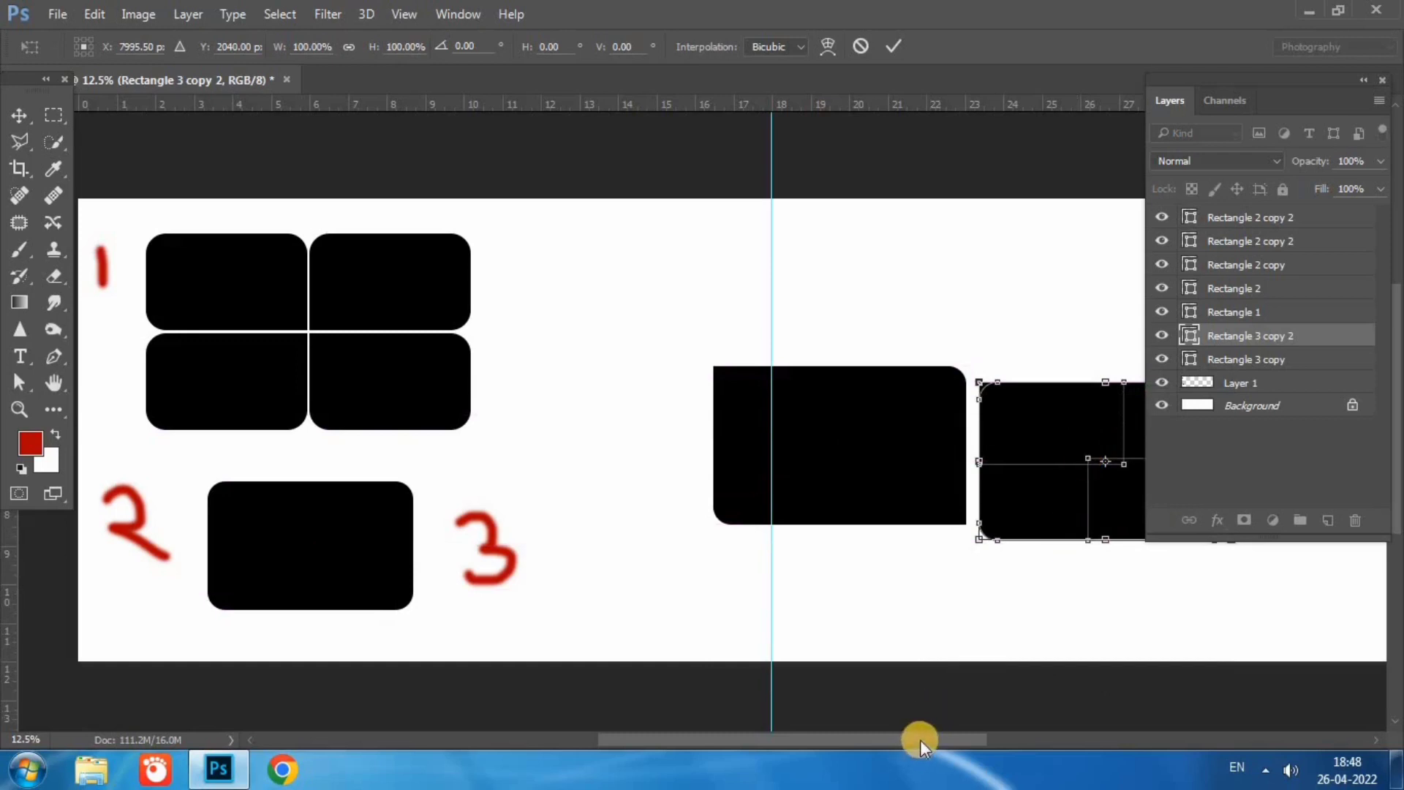
{"action": "left_click_drag", "start_coordinate": [920, 739], "coordinate": [980, 740]}
{"action": "right_click", "coordinate": [932, 503]}
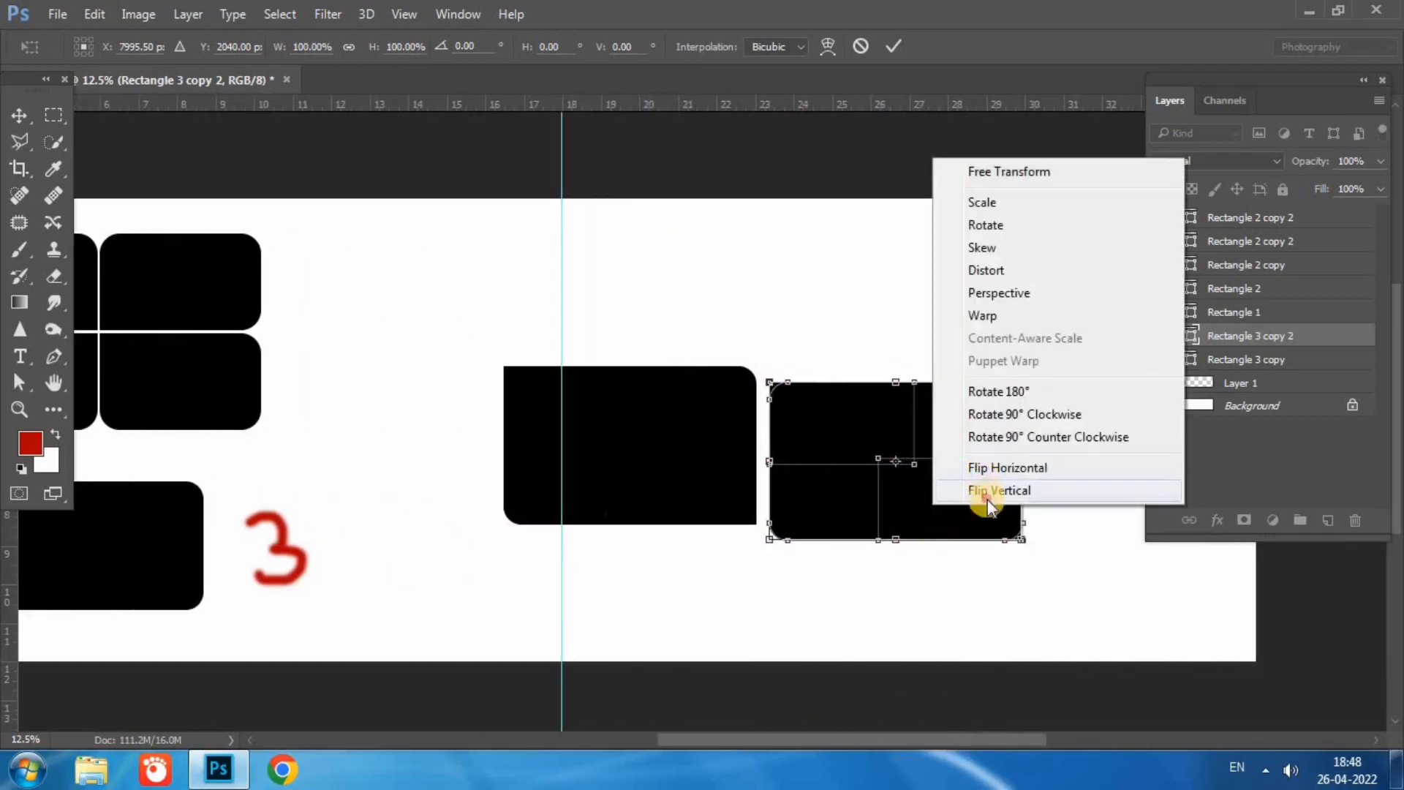
{"action": "left_click", "coordinate": [988, 504]}
{"action": "key", "text": "Return"}
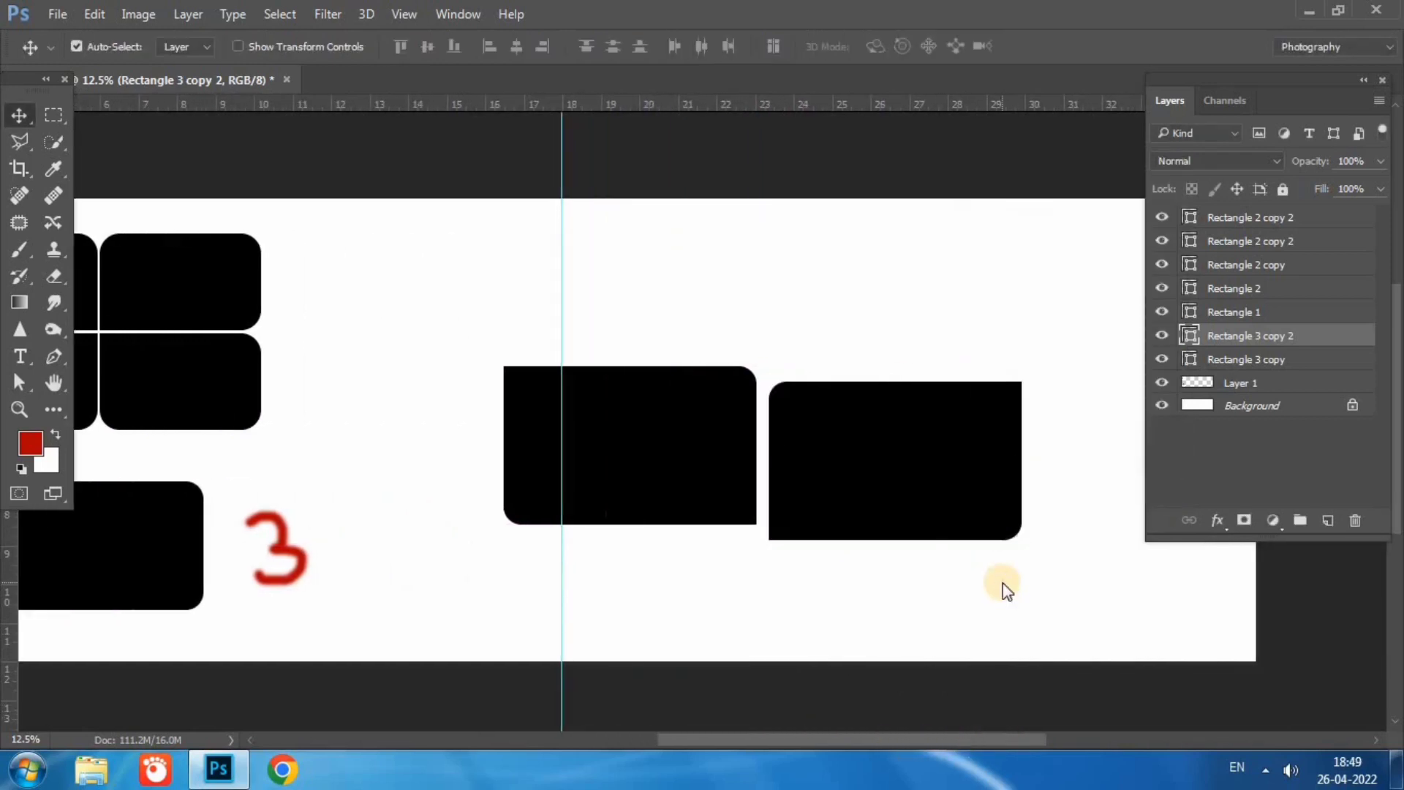
Butt the right shape against its partner and scale the pair to about 84%
{"action": "key", "text": "shift+Up"}
{"action": "key", "text": "shift+Up"}
{"action": "key", "text": "shift+Up"}
{"action": "key", "text": "shift+Up"}
{"action": "key", "text": "shift+Up"}
{"action": "key", "text": "shift+Up"}
{"action": "key", "text": "shift+Up"}
{"action": "key", "text": "shift+Up"}
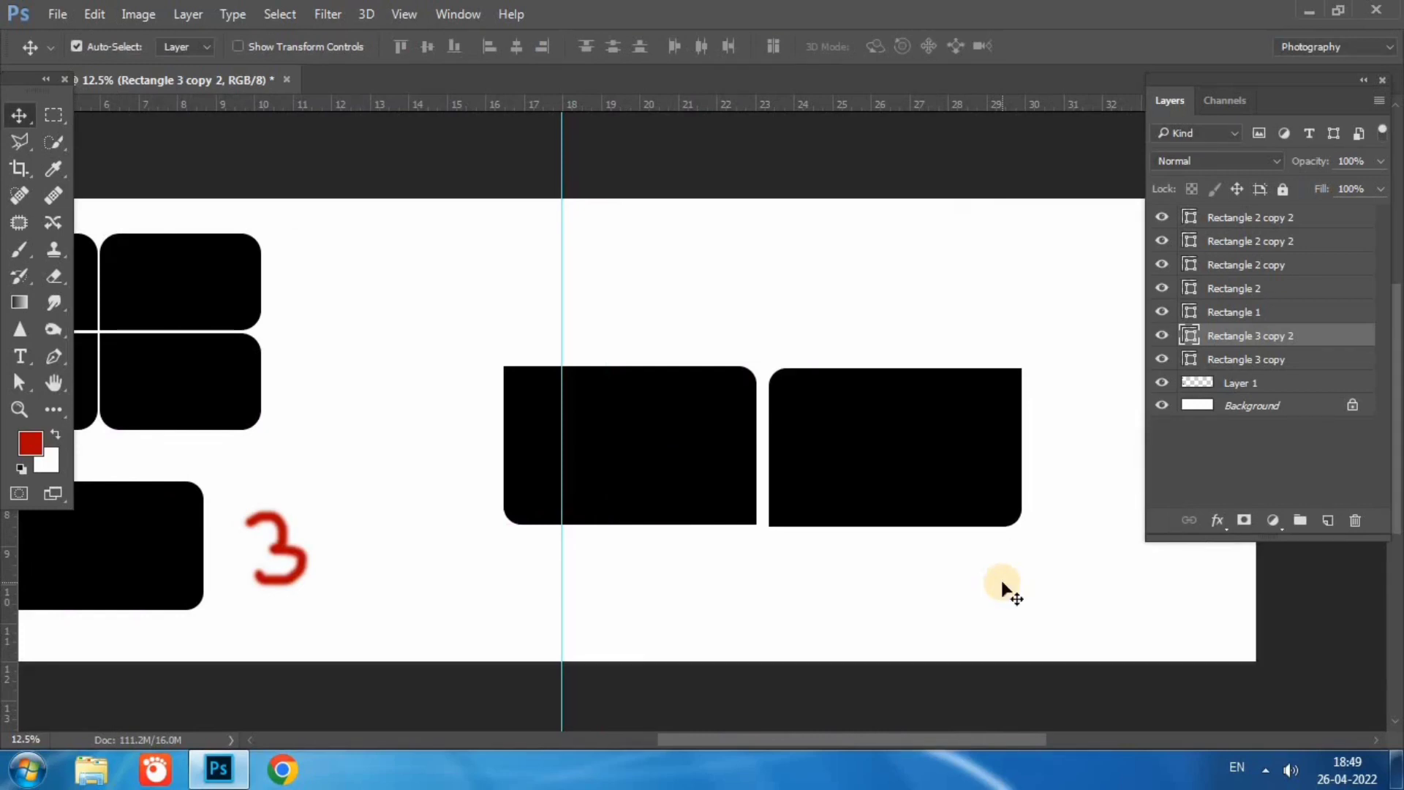
{"action": "key", "text": "shift+Left"}
{"action": "key", "text": "shift+Left"}
{"action": "key", "text": "shift+Left"}
{"action": "key", "text": "shift+Left"}
{"action": "key", "text": "shift+Left"}
{"action": "key", "text": "shift+Left"}
{"action": "key", "text": "shift+Left"}
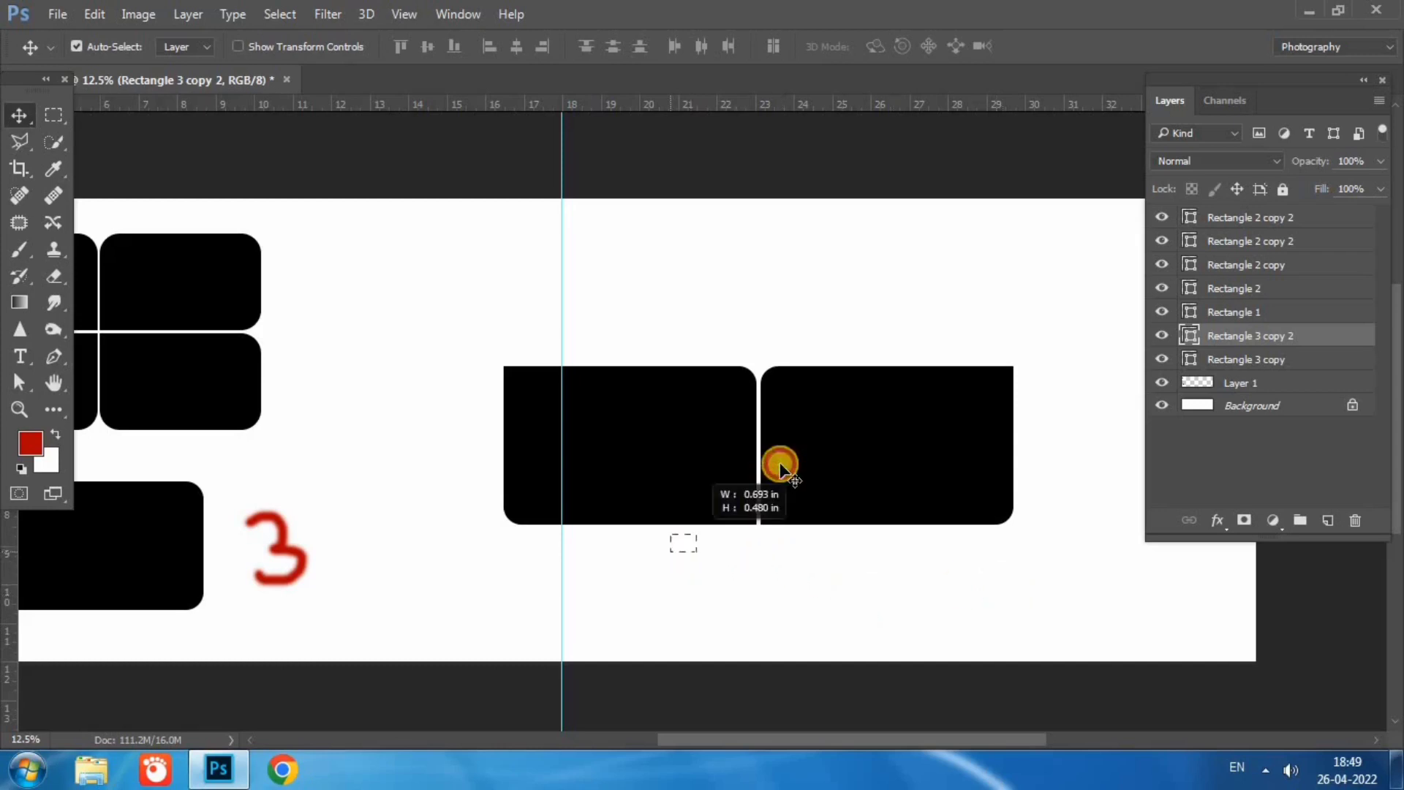
{"action": "left_click_drag", "start_coordinate": [717, 554], "coordinate": [888, 414]}
{"action": "key", "text": "ctrl+t"}
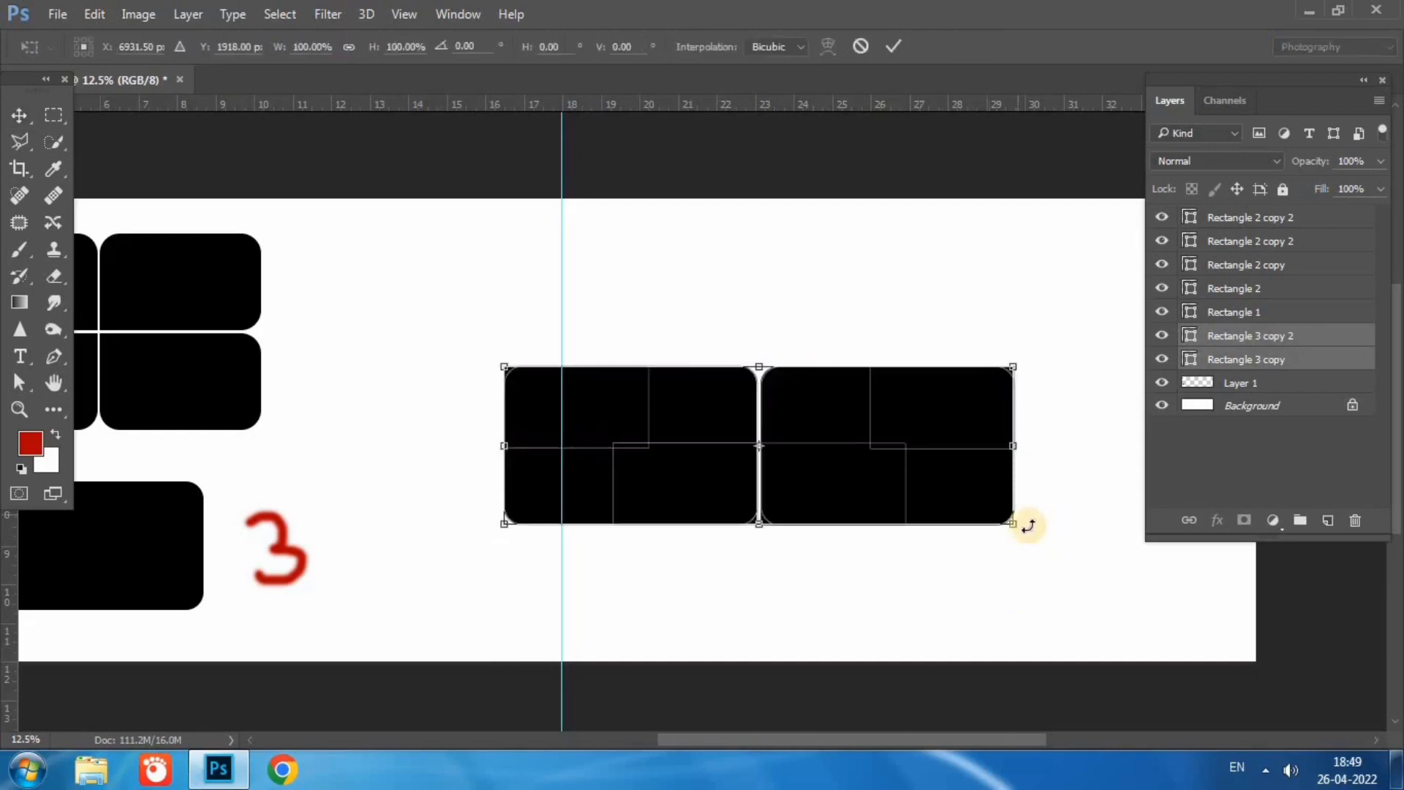
{"action": "left_click_drag", "start_coordinate": [1013, 525], "coordinate": [930, 499]}
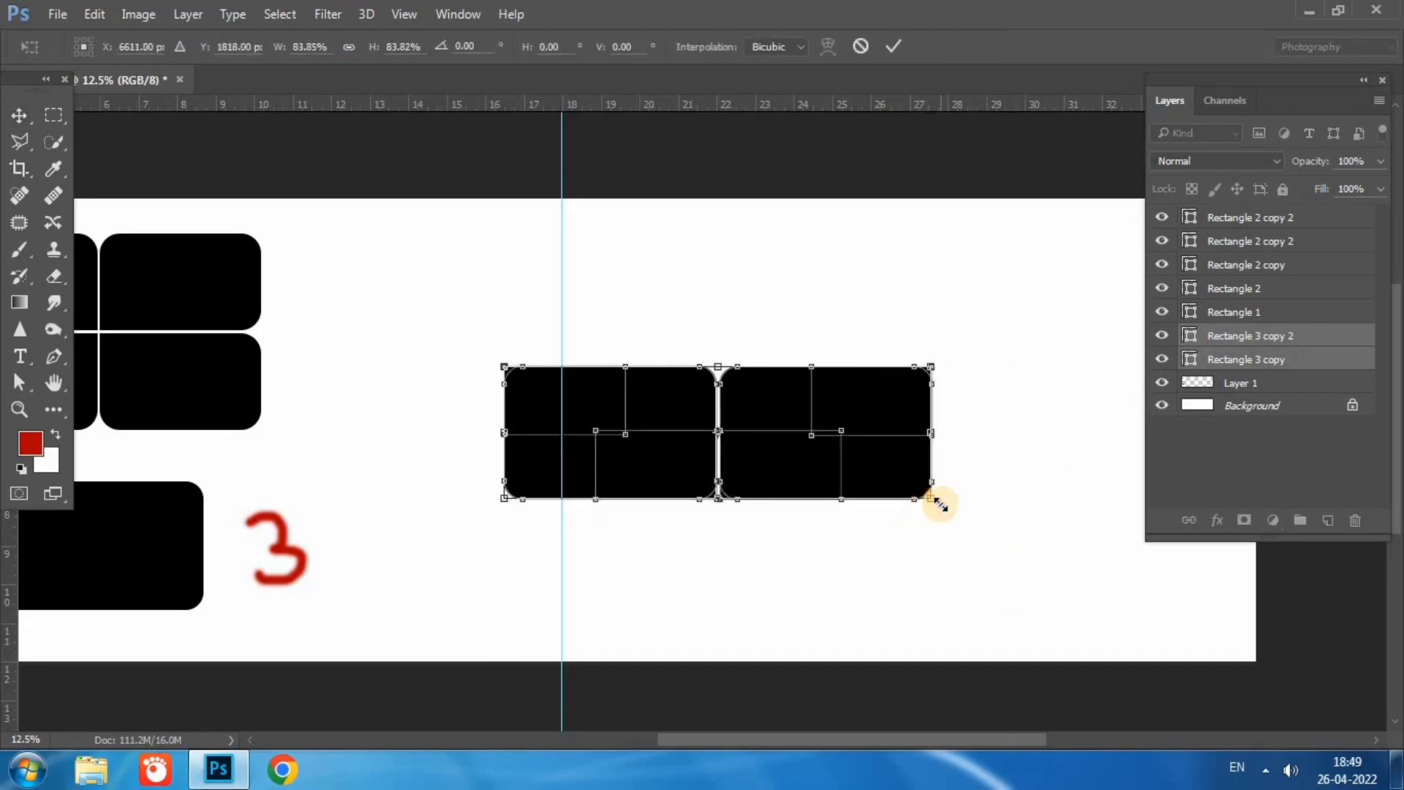
{"action": "key", "text": "Return"}
Move the pair beside the red 3, level with the first window grid
{"action": "left_click_drag", "start_coordinate": [825, 445], "coordinate": [662, 566]}
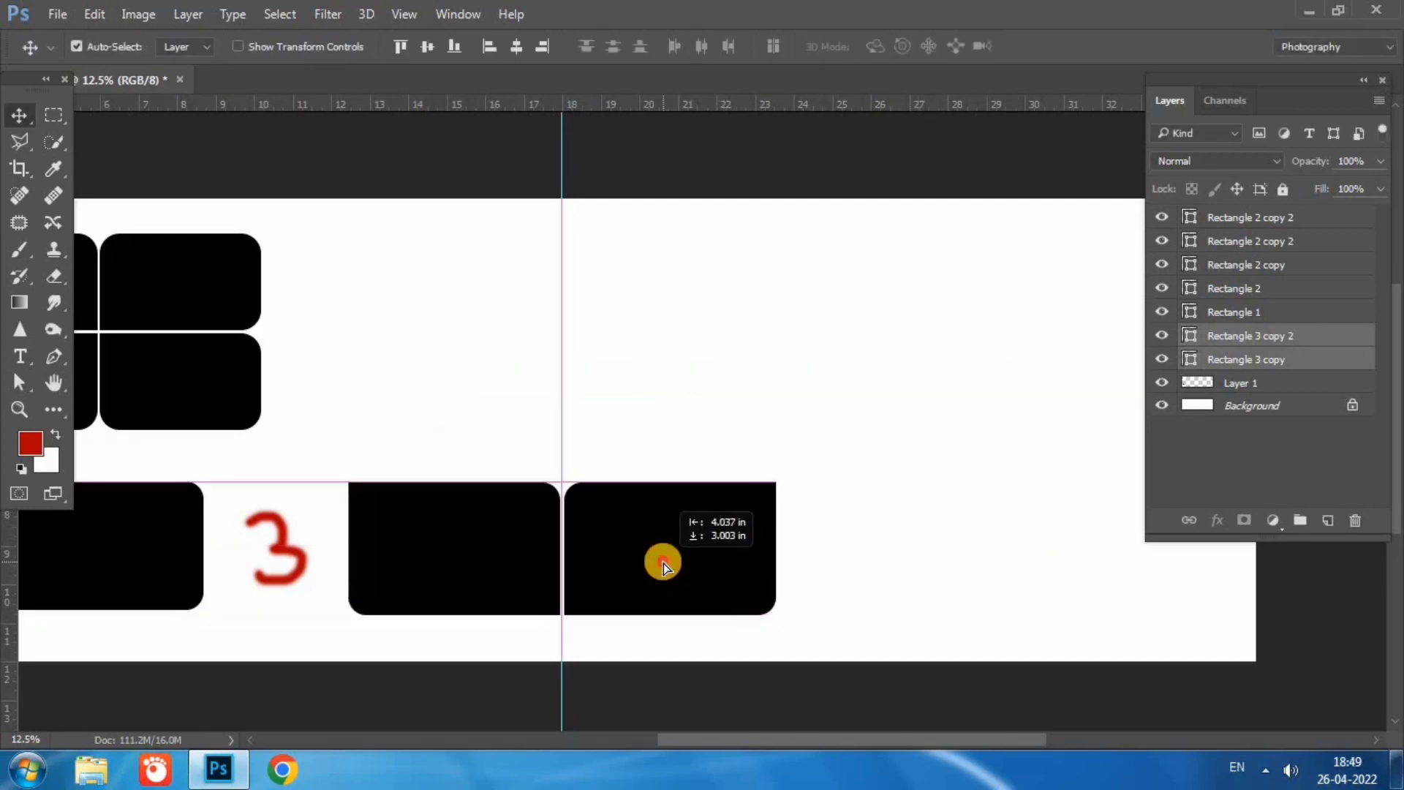
{"action": "left_click_drag", "start_coordinate": [925, 742], "coordinate": [855, 742]}
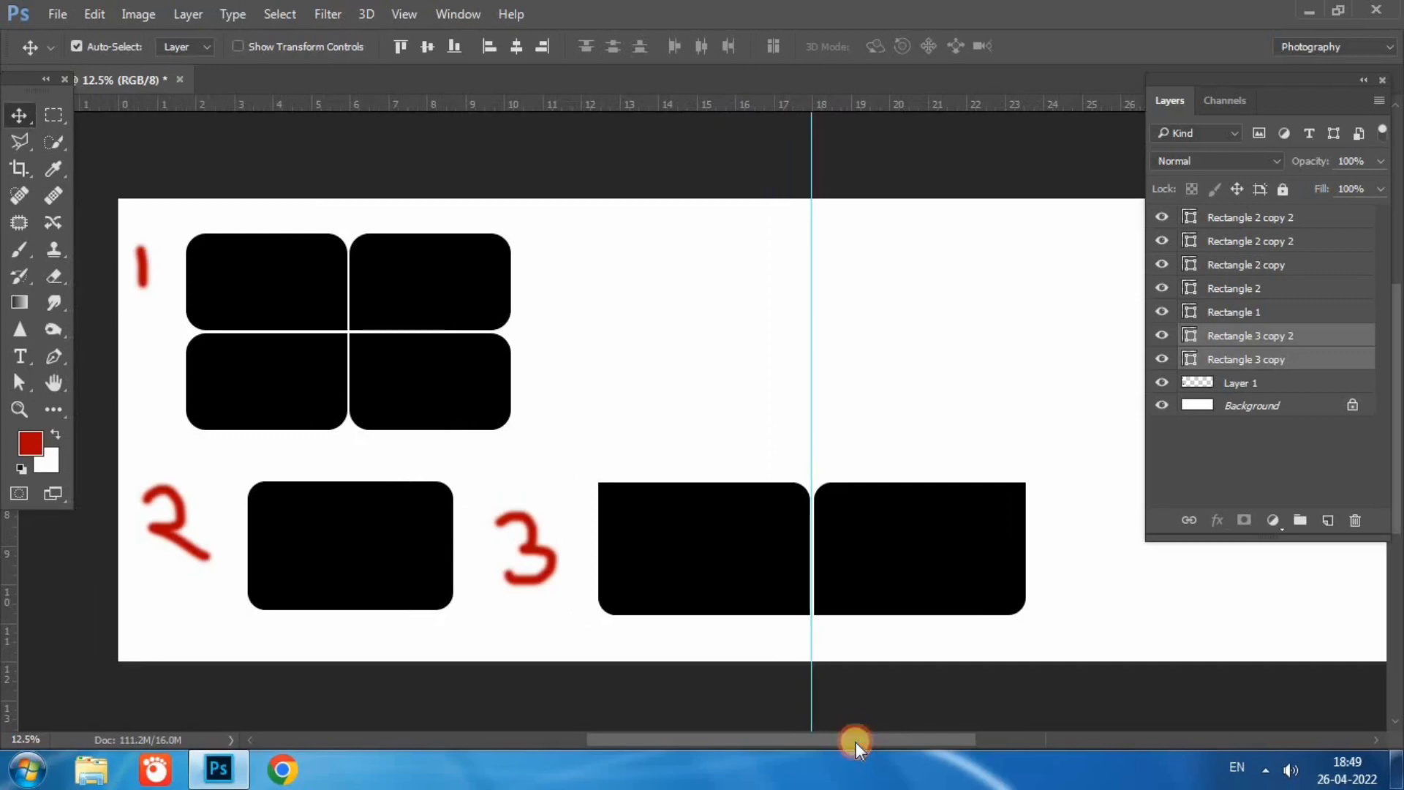
{"action": "mouse_move", "coordinate": [890, 571]}
{"action": "left_mouse_down"}
{"action": "mouse_move", "coordinate": [903, 360]}
{"action": "mouse_move", "coordinate": [900, 494]}
{"action": "left_mouse_up"}
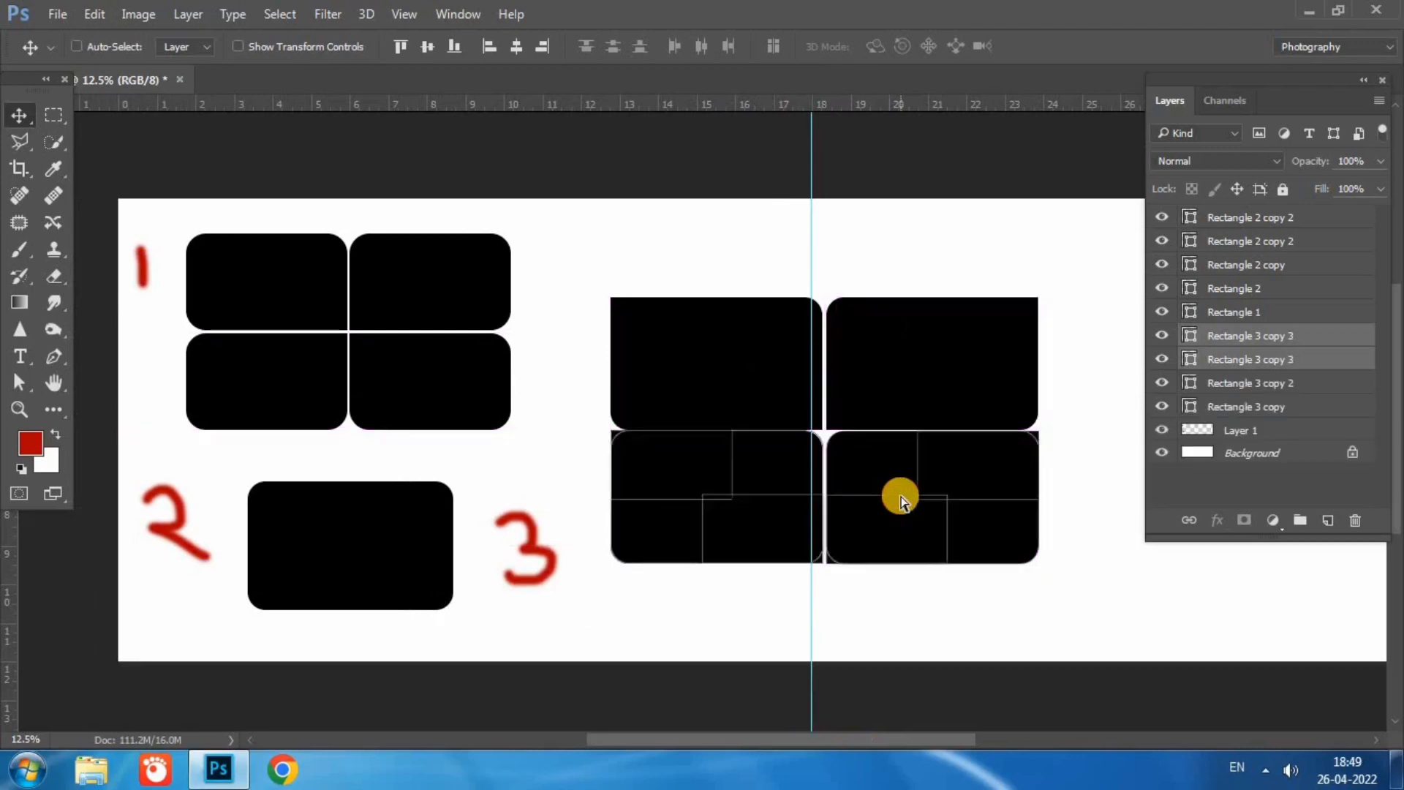
Flip the duplicated lower pair vertically and close the gap to form a 2×2 grid
{"action": "key", "text": "ctrl+t"}
{"action": "right_click", "coordinate": [901, 496]}
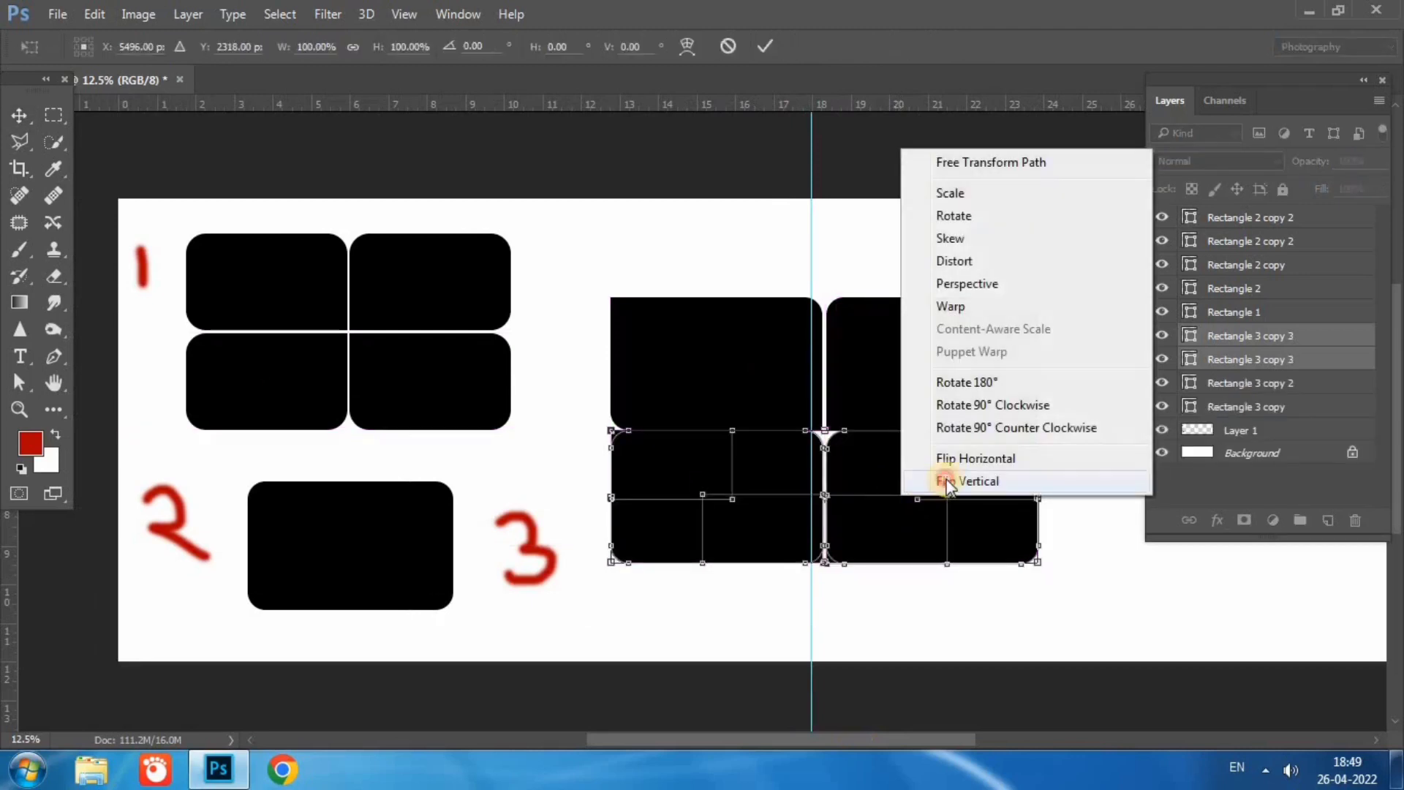
{"action": "left_click", "coordinate": [947, 481]}
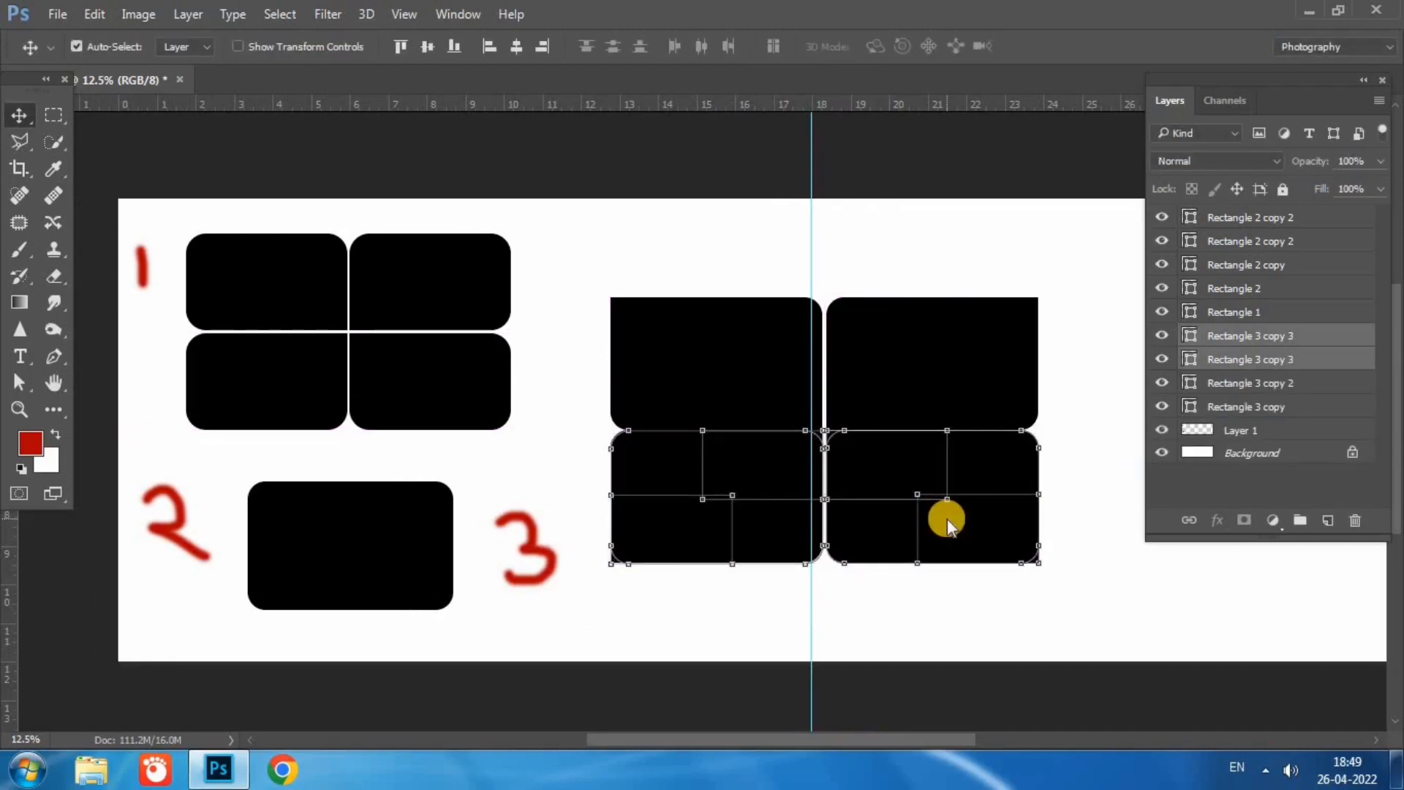
{"action": "key", "text": "Return"}
{"action": "key", "text": "shift+Down"}
{"action": "key", "text": "shift+Down"}
{"action": "key", "text": "shift+Down"}
{"action": "key", "text": "shift+Up"}
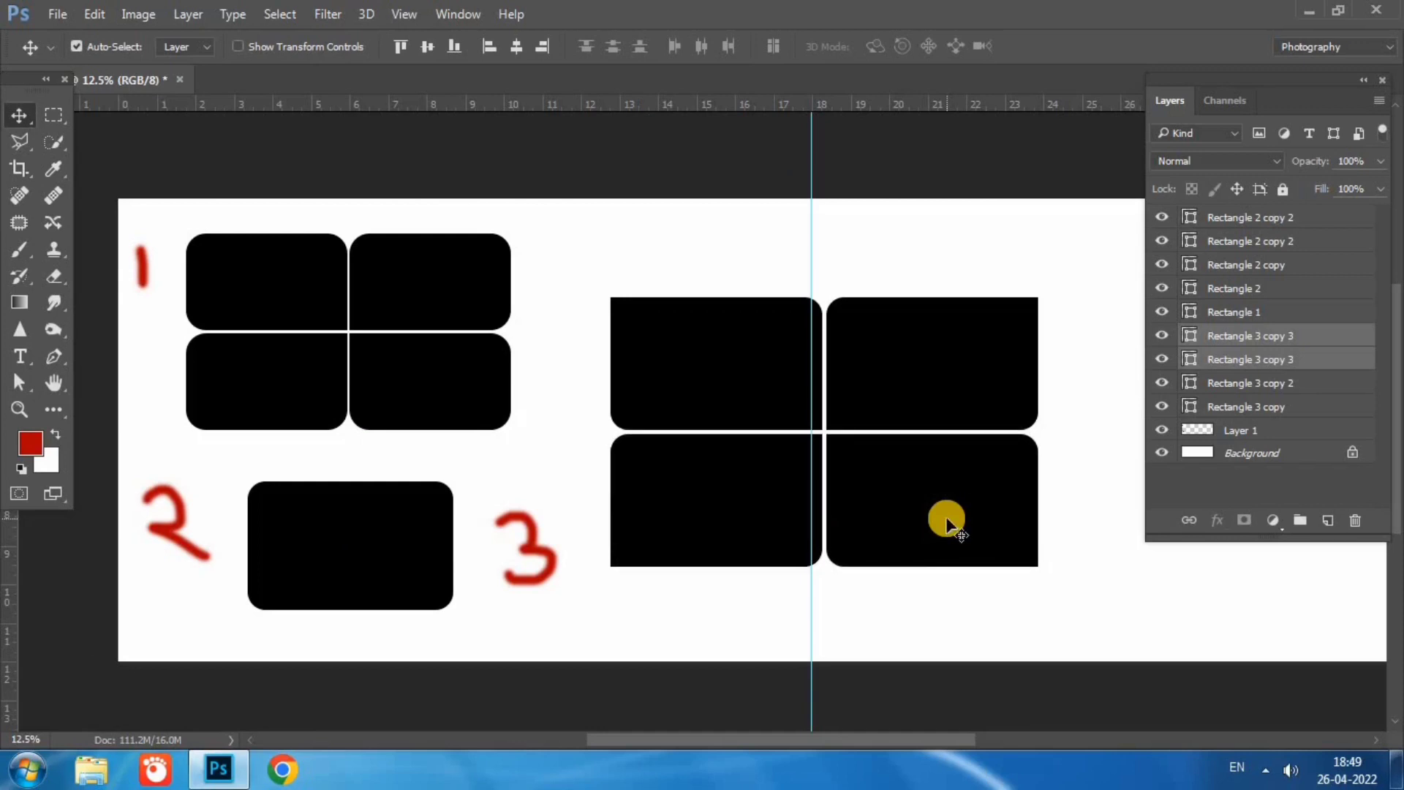
Shrink the four-pane grid to about 76% and place it beside the red 3
{"action": "left_click_drag", "start_coordinate": [1046, 375], "coordinate": [779, 486]}
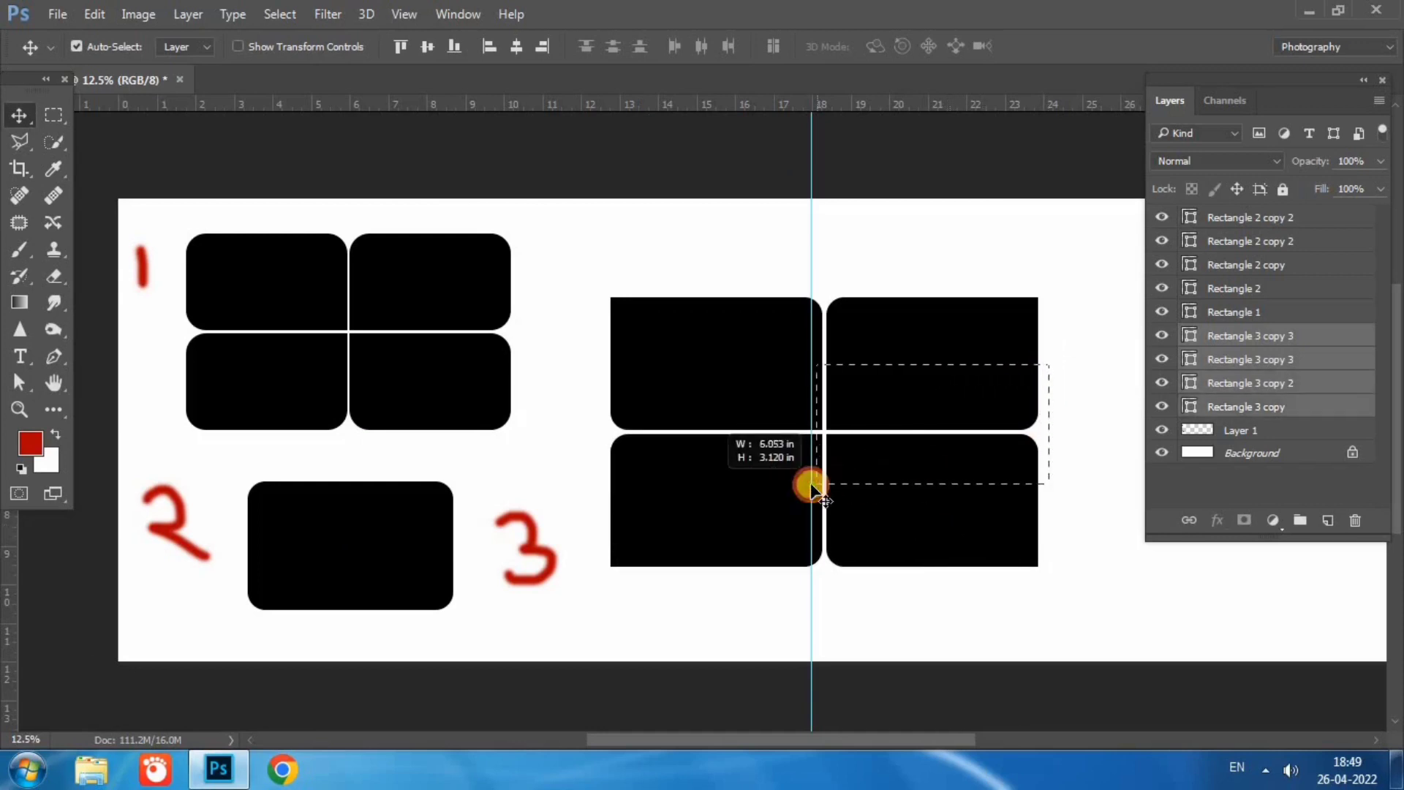
{"action": "key", "text": "ctrl+t"}
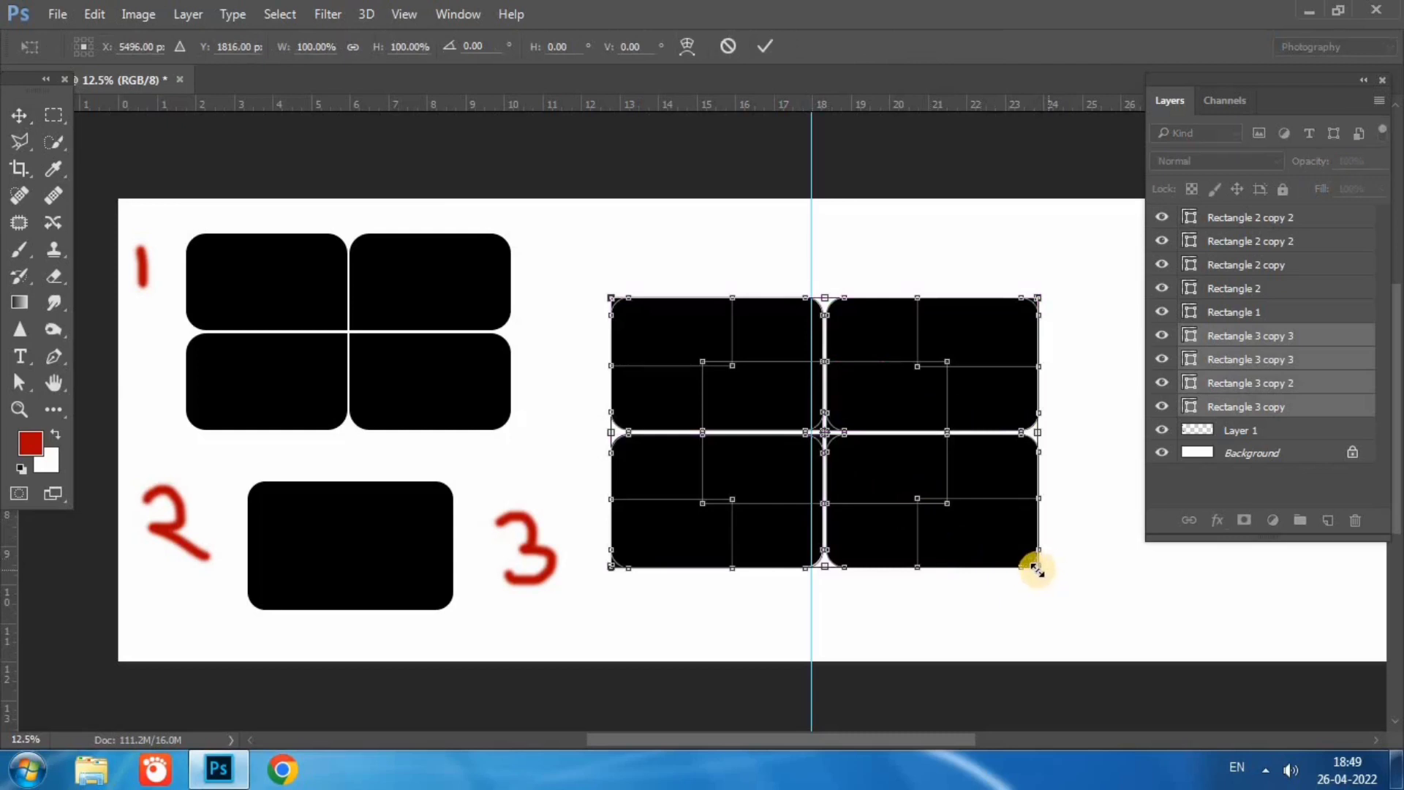
{"action": "left_click_drag", "start_coordinate": [1031, 566], "coordinate": [931, 505]}
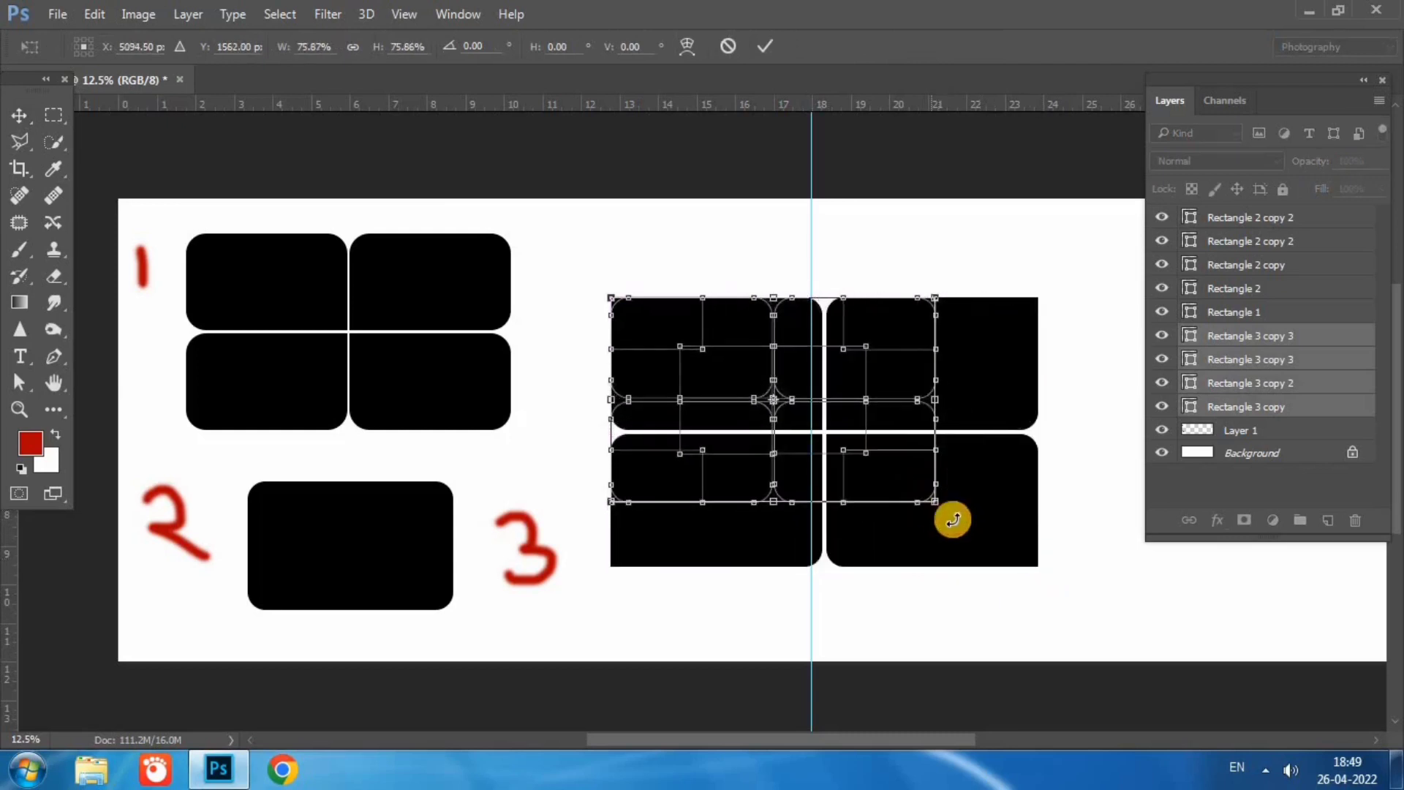
{"action": "key", "text": "Return"}
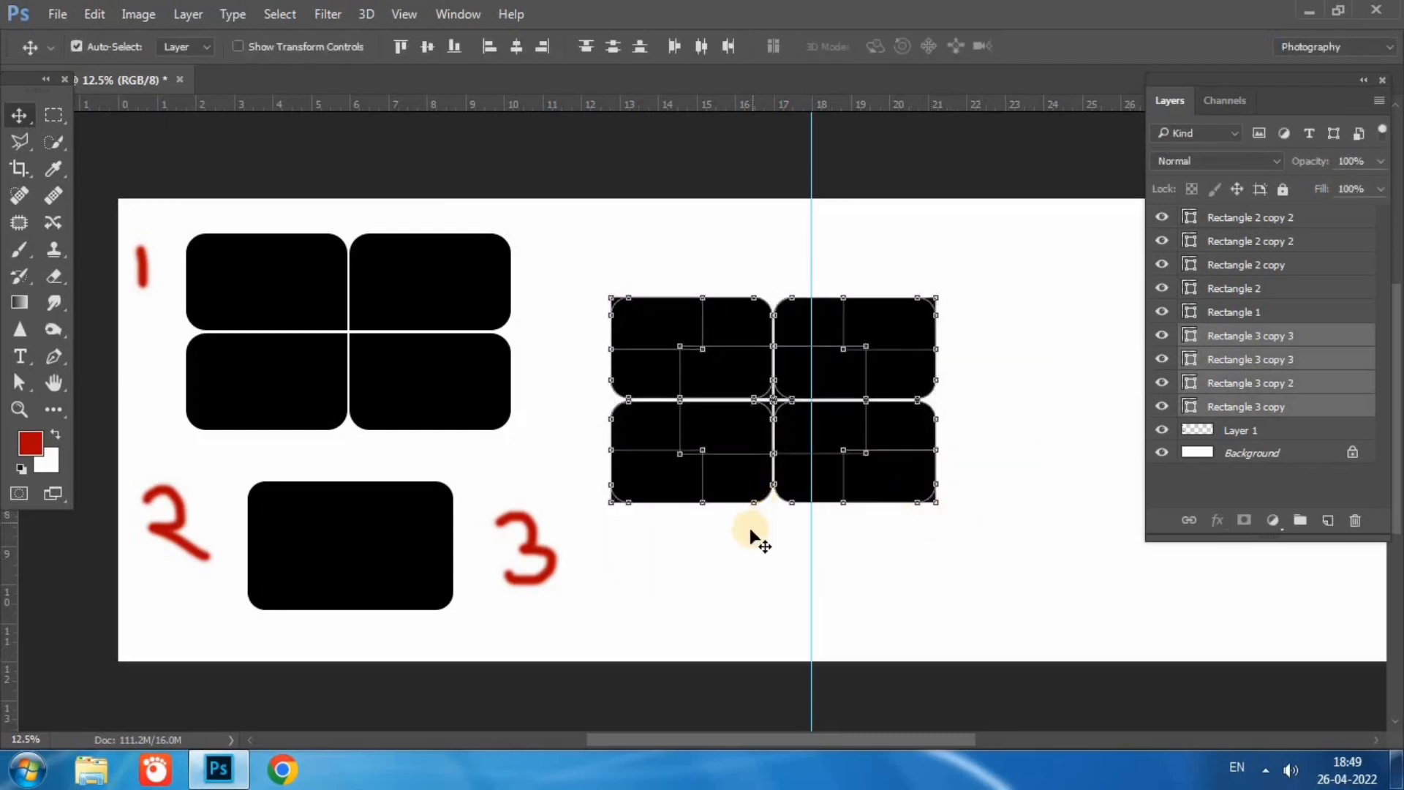
{"action": "left_click", "coordinate": [746, 533]}
{"action": "mouse_move", "coordinate": [743, 219]}
{"action": "left_mouse_down"}
{"action": "mouse_move", "coordinate": [885, 438]}
{"action": "mouse_move", "coordinate": [849, 557]}
{"action": "left_mouse_up"}
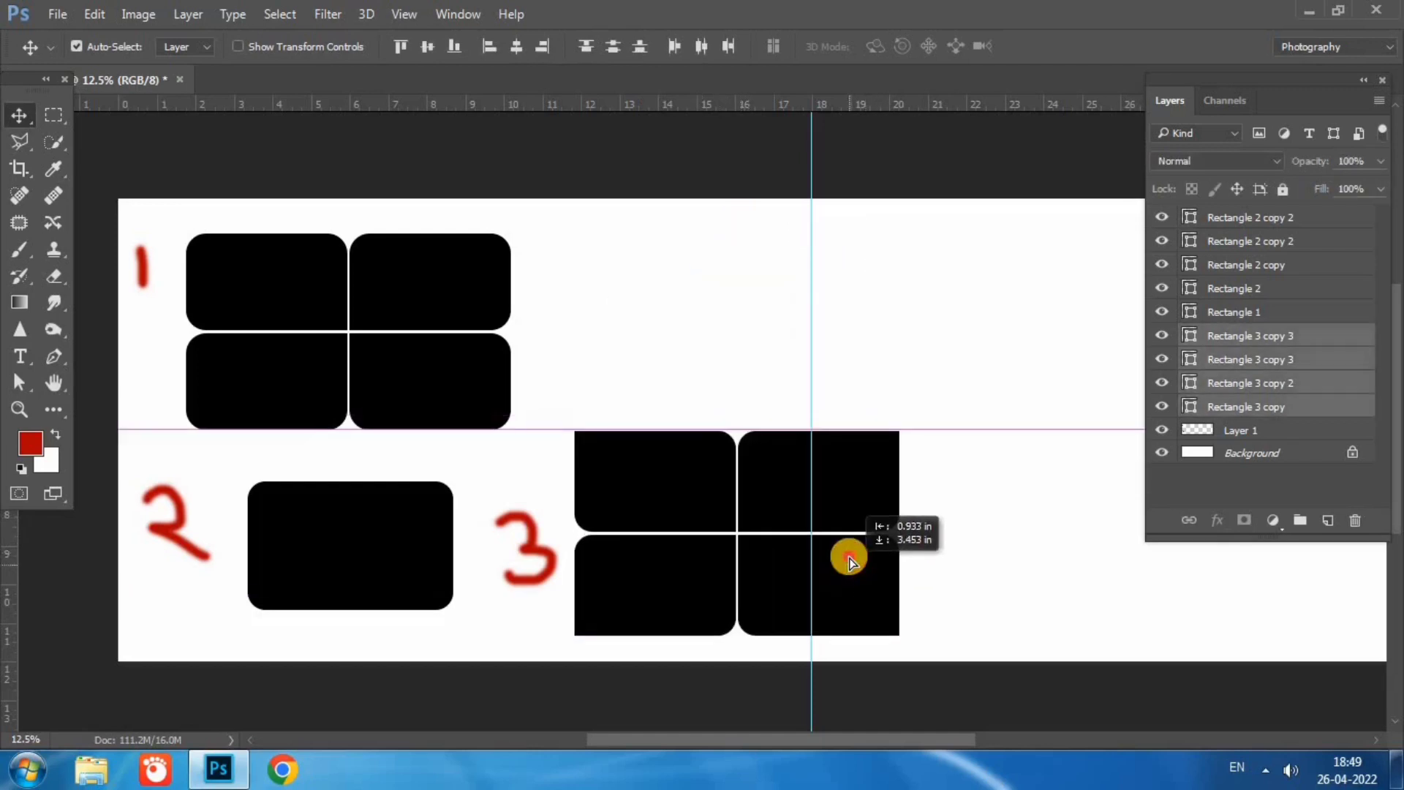
{"action": "left_click", "coordinate": [989, 541]}
{"action": "mouse_move", "coordinate": [909, 737]}
{"action": "left_mouse_down"}
{"action": "mouse_move", "coordinate": [883, 743]}
{"action": "mouse_move", "coordinate": [931, 743]}
{"action": "left_mouse_up"}
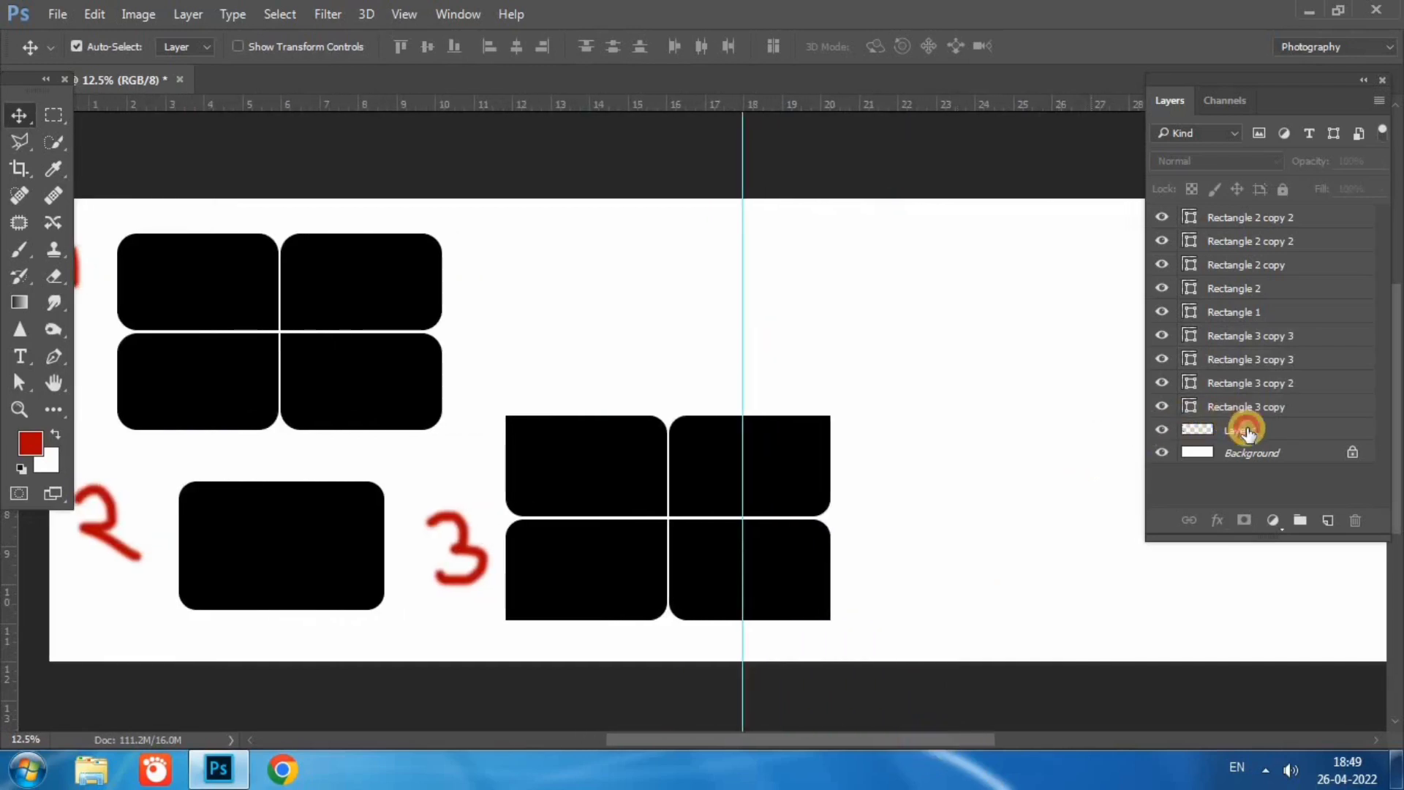
Hand-paint a red 4 on Layer 1 in the empty area above the third icon
{"action": "left_click", "coordinate": [1247, 432]}
{"action": "left_click_drag", "start_coordinate": [961, 740], "coordinate": [984, 744]}
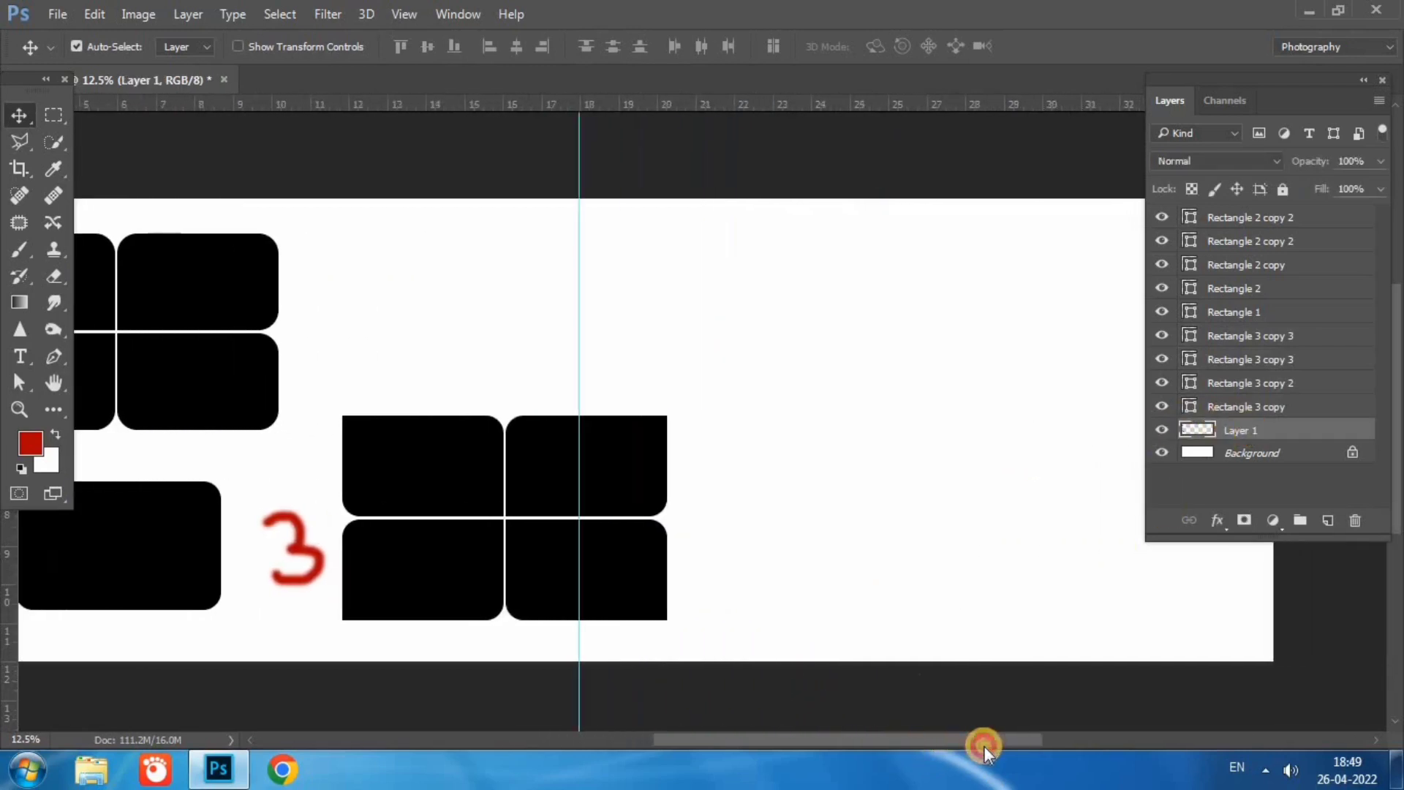
{"action": "left_click", "coordinate": [17, 252]}
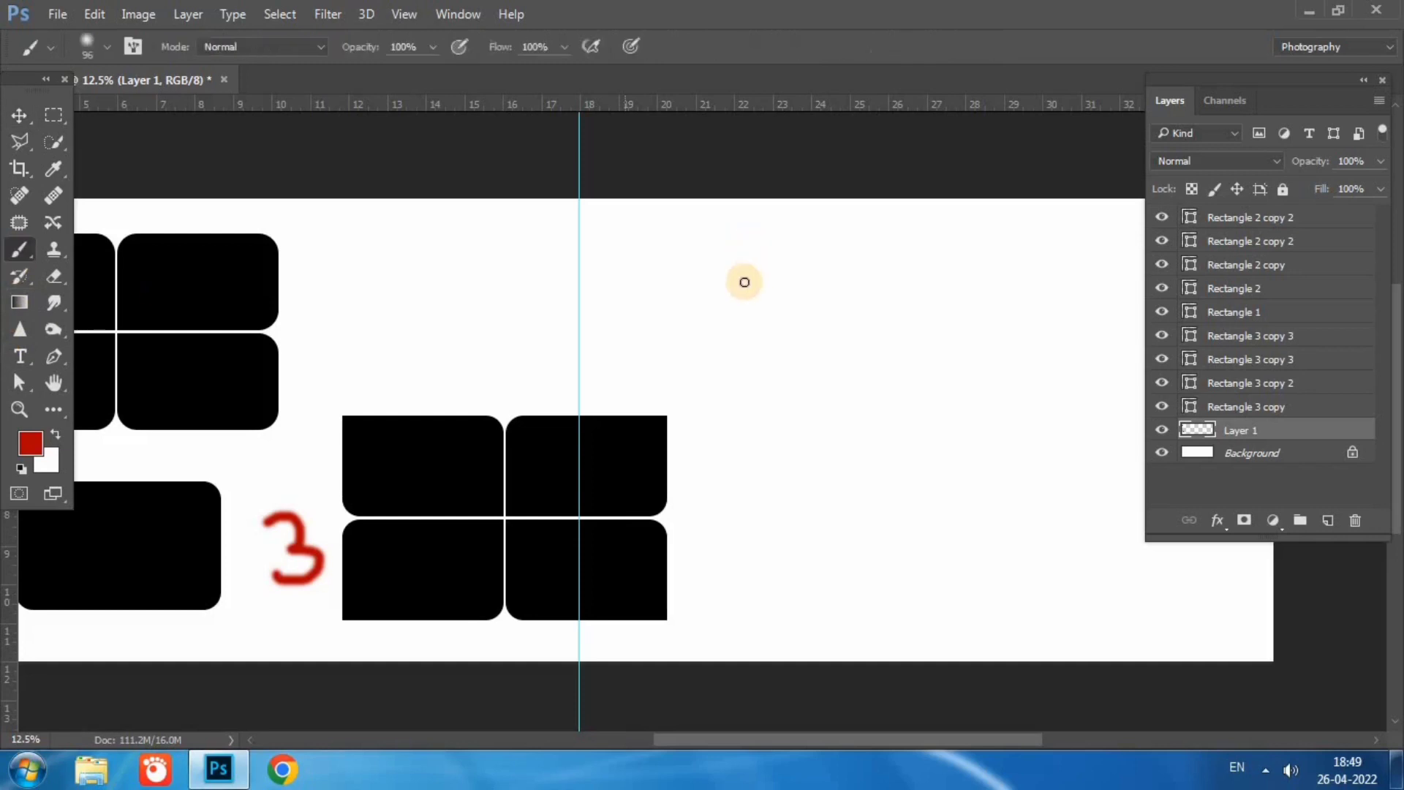
{"action": "left_click_drag", "start_coordinate": [627, 235], "coordinate": [686, 311]}
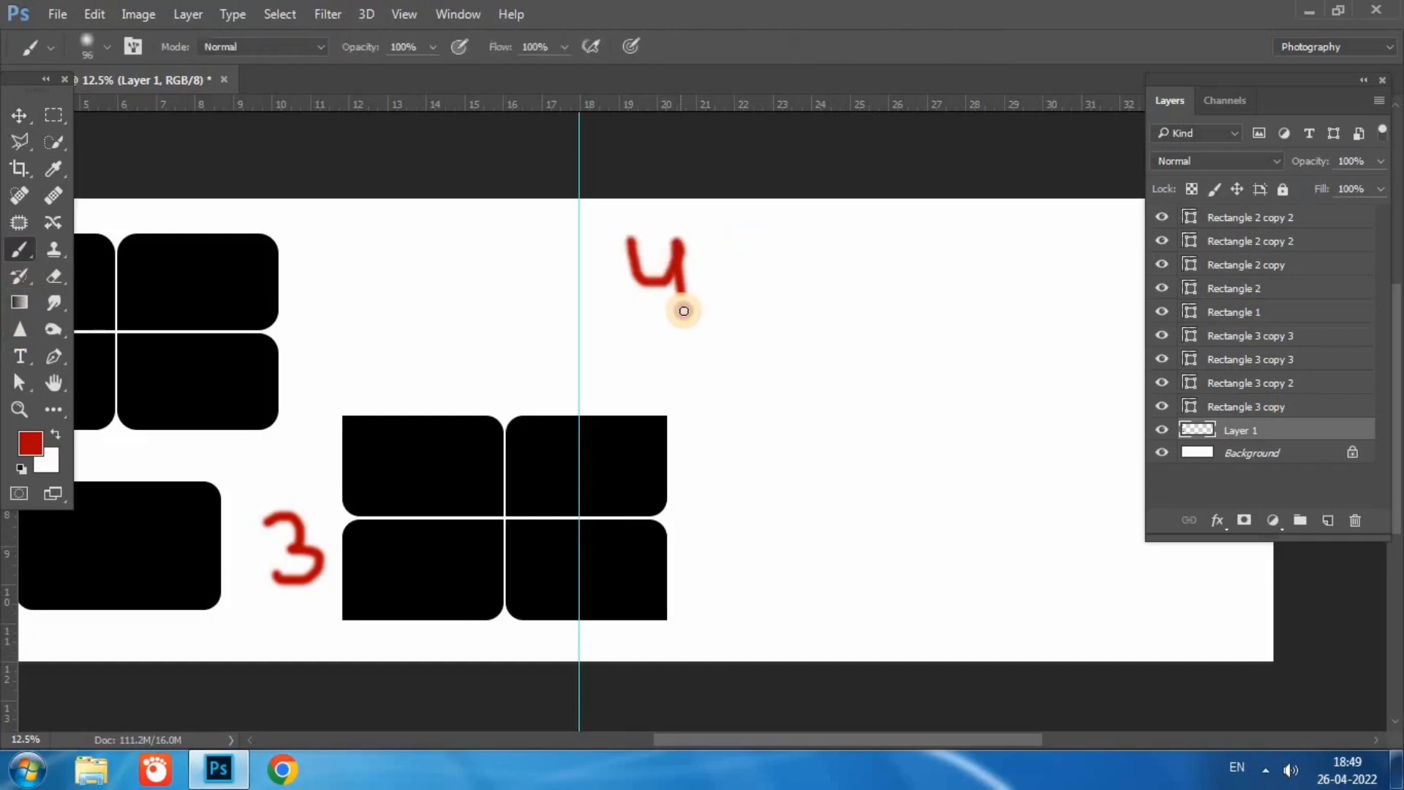
{"action": "left_click", "coordinate": [15, 108]}
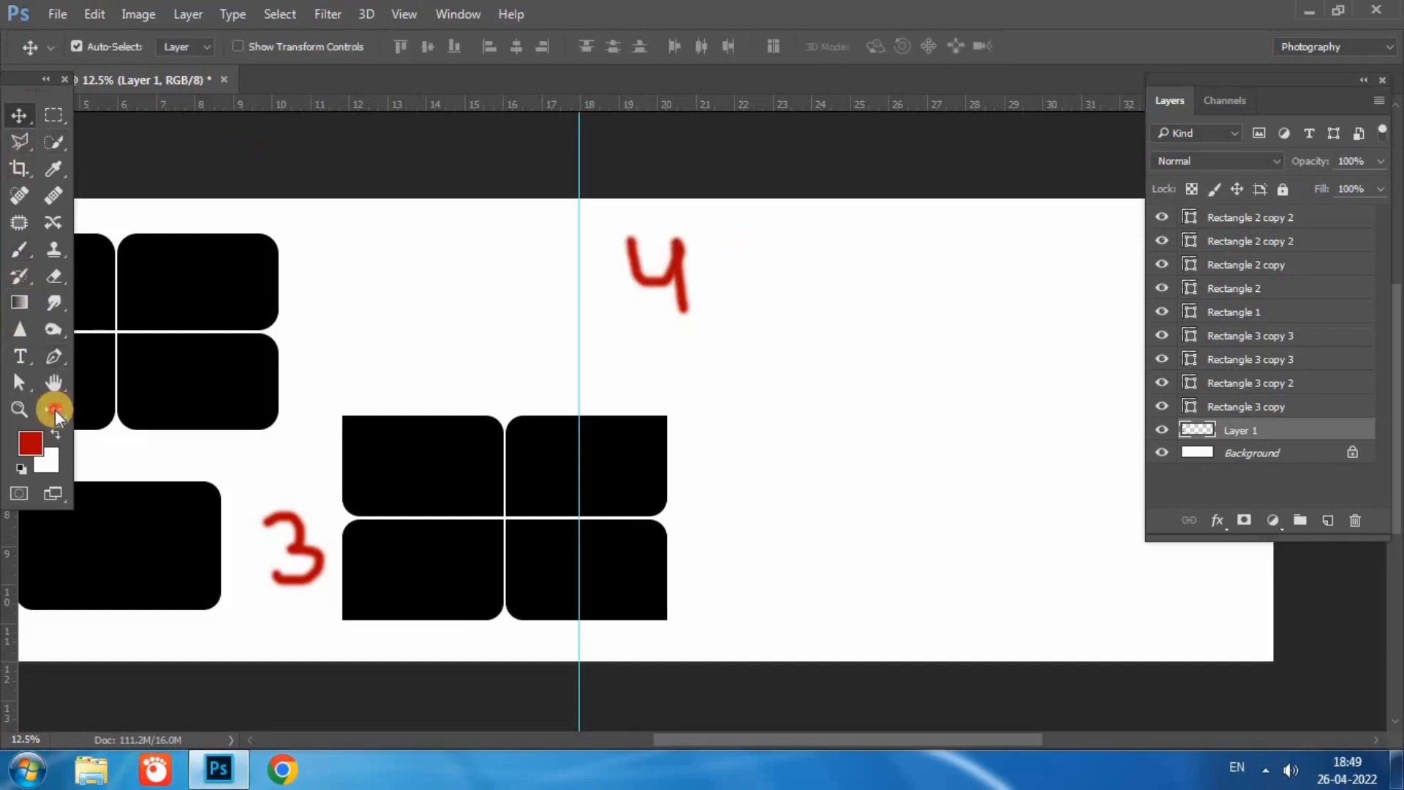
{"action": "left_click", "coordinate": [54, 409]}
Draw a 1672 px circle right of the red 4 and fill it black
{"action": "left_click", "coordinate": [141, 677]}
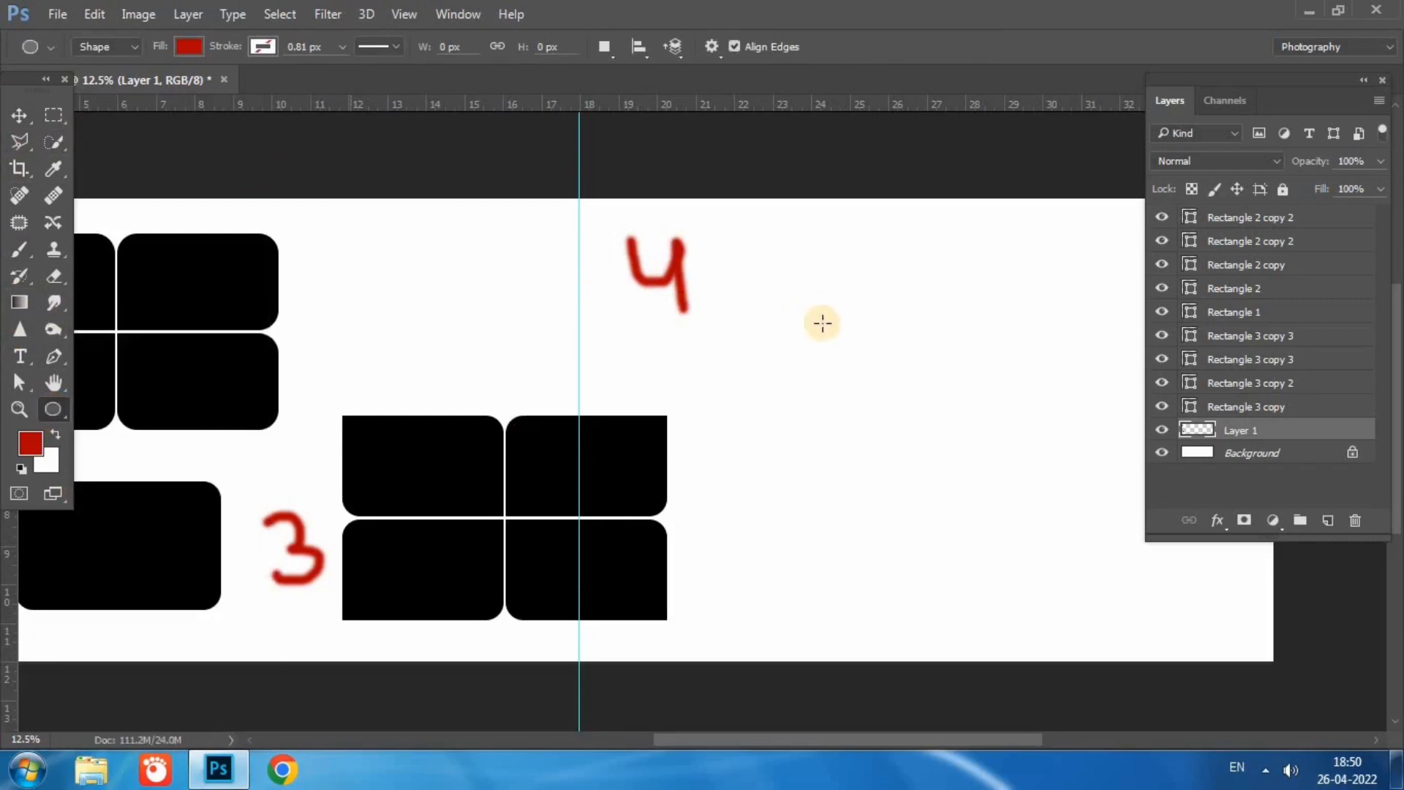
{"action": "mouse_move", "coordinate": [750, 242]}
{"action": "left_mouse_down"}
{"action": "mouse_move", "coordinate": [900, 368]}
{"action": "mouse_move", "coordinate": [953, 441]}
{"action": "left_mouse_up"}
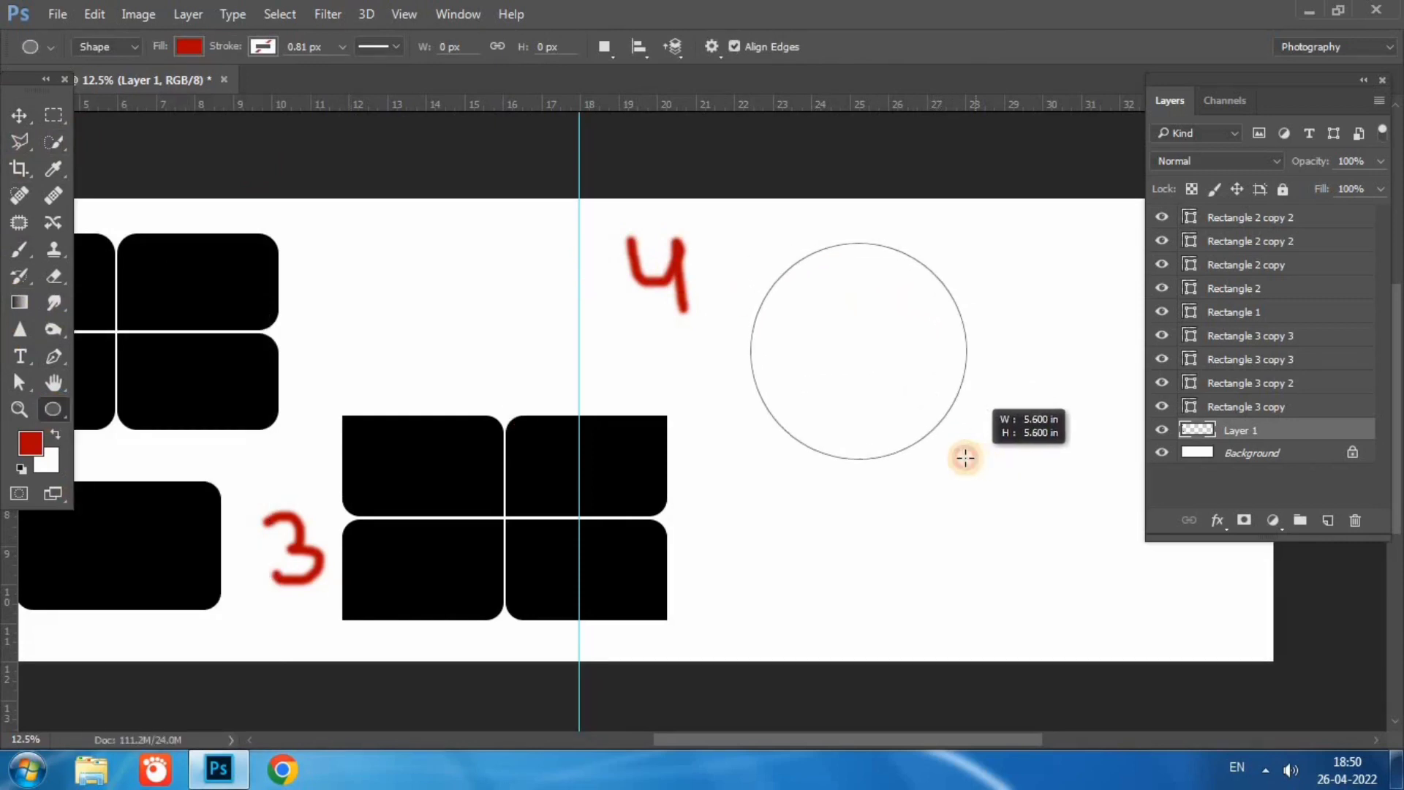
{"action": "left_click_drag", "start_coordinate": [953, 441], "coordinate": [964, 458]}
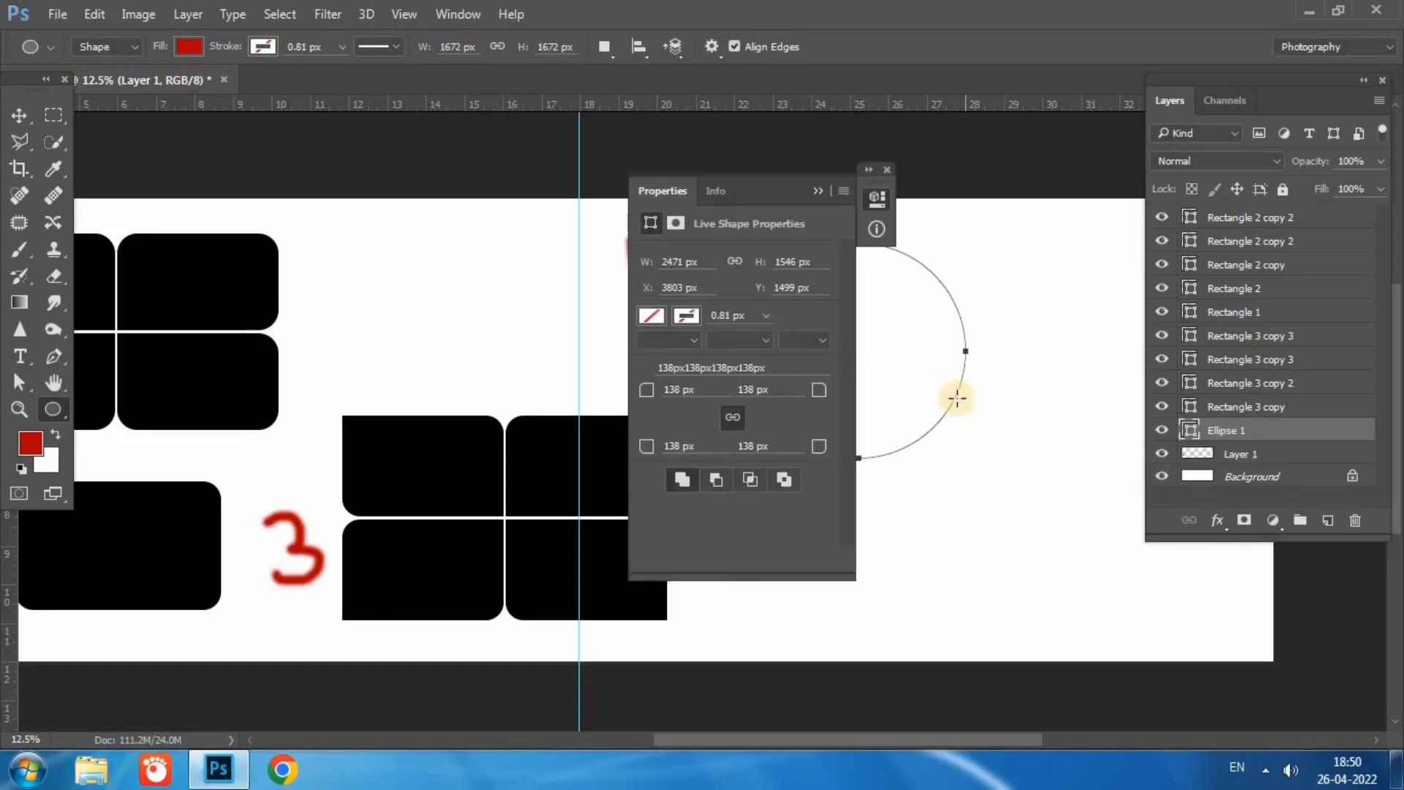
{"action": "left_click", "coordinate": [887, 168]}
{"action": "left_click", "coordinate": [18, 116]}
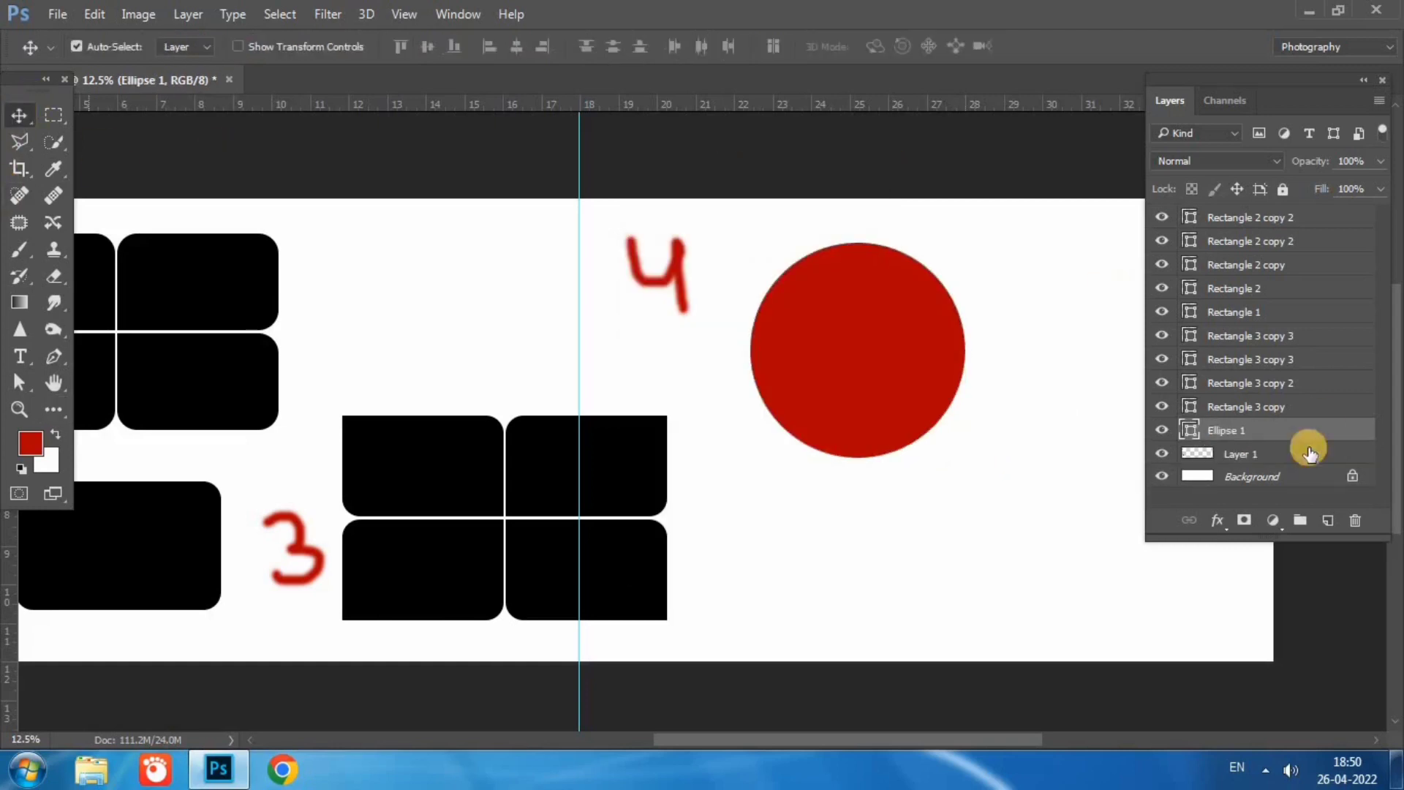
{"action": "double_click", "coordinate": [1190, 430]}
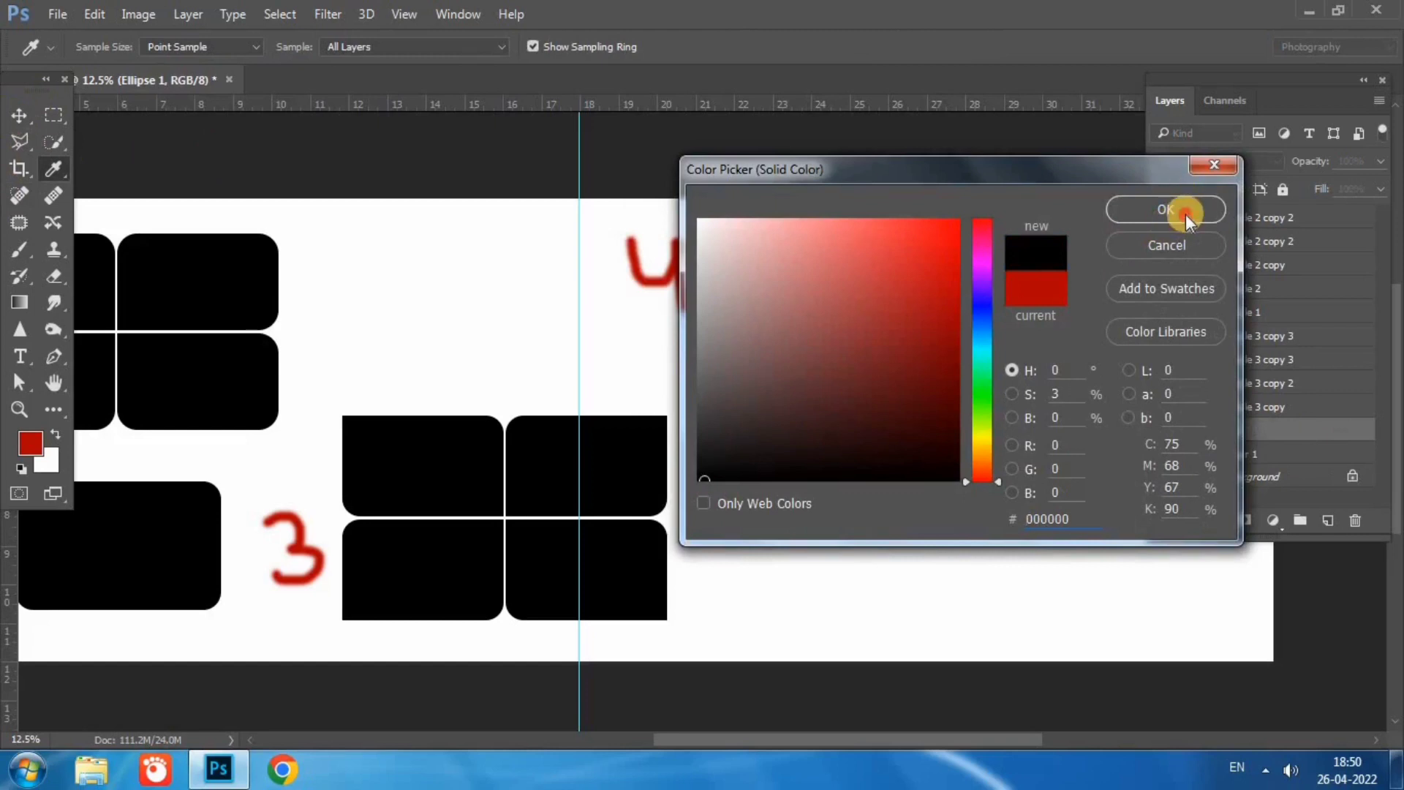
{"action": "left_click", "coordinate": [1183, 212]}
Pick the Rectangle Tool from the shape tool group
{"action": "left_click", "coordinate": [63, 412]}
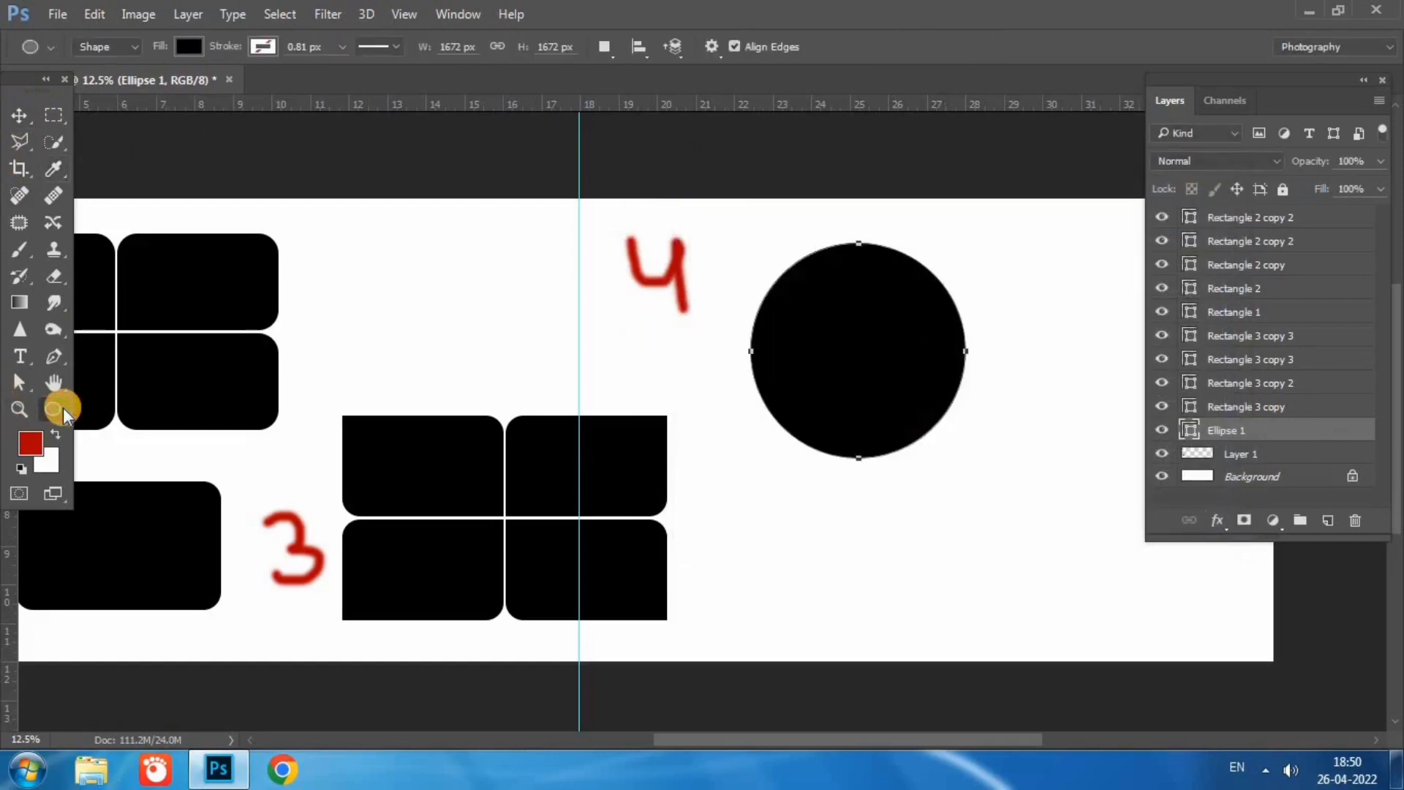
{"action": "right_click", "coordinate": [64, 411]}
{"action": "left_click", "coordinate": [213, 634]}
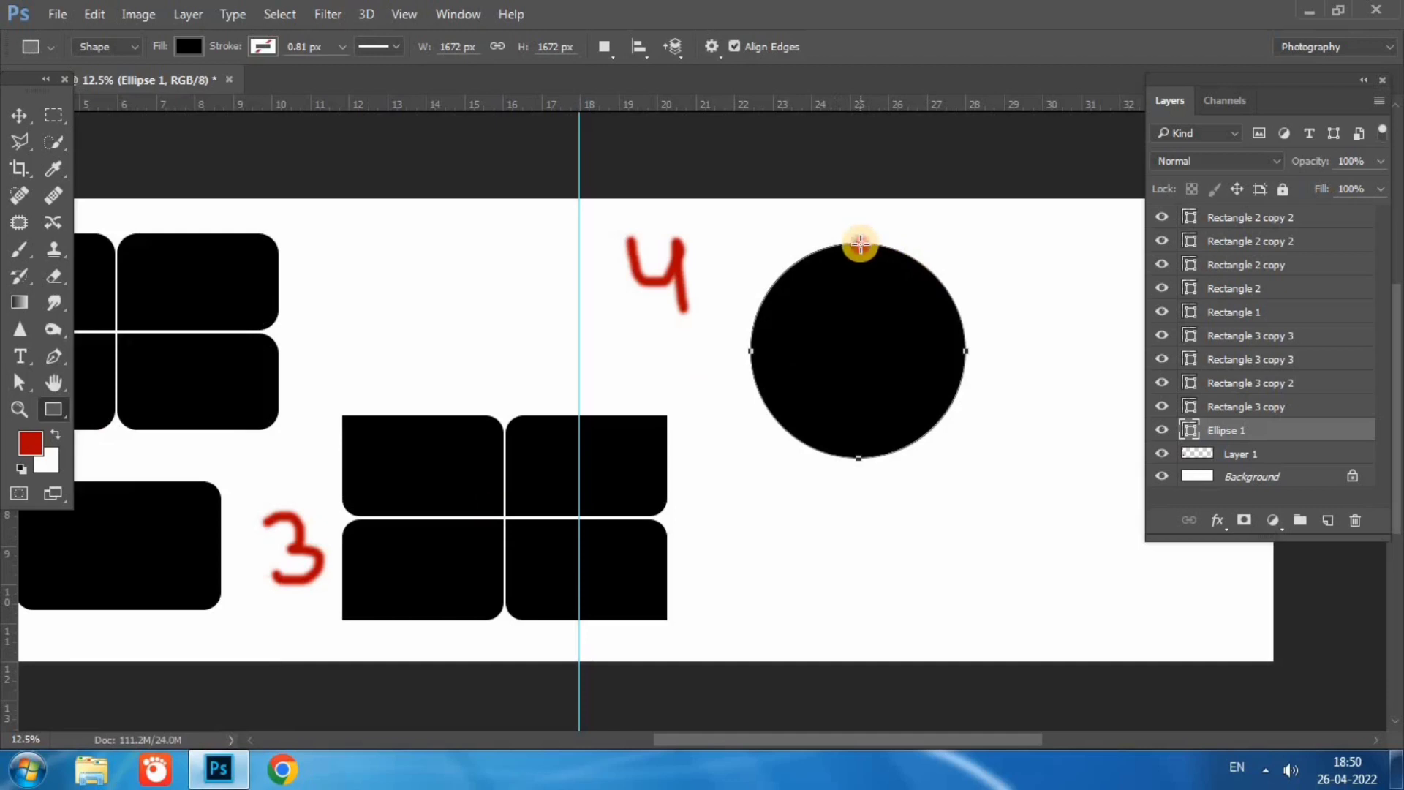
Draw a rectangle from the circle's top and align its edge with the rounded end
{"action": "mouse_move", "coordinate": [860, 244]}
{"action": "left_mouse_down"}
{"action": "mouse_move", "coordinate": [987, 459]}
{"action": "mouse_move", "coordinate": [1187, 457]}
{"action": "left_mouse_up"}
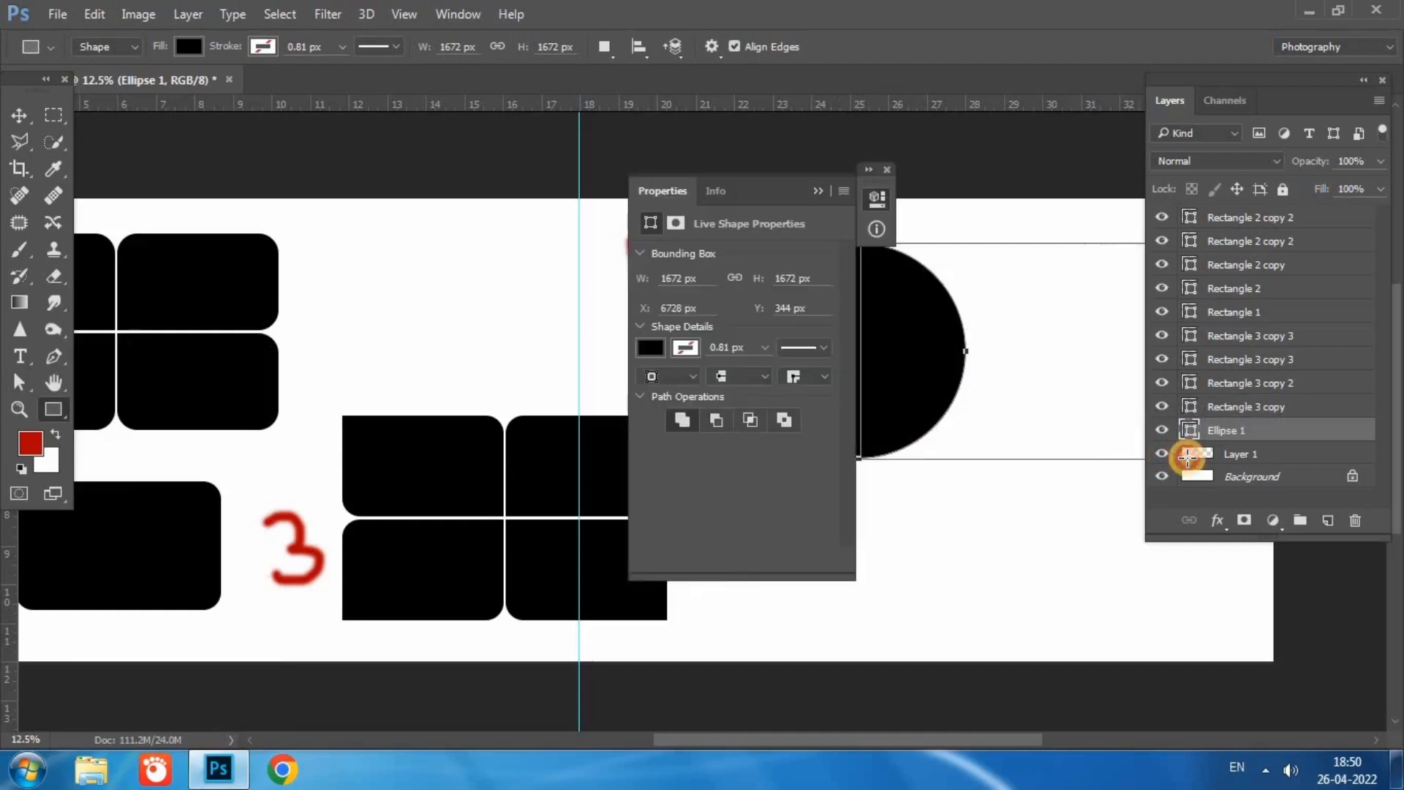
{"action": "left_click", "coordinate": [886, 170]}
{"action": "left_click", "coordinate": [19, 115]}
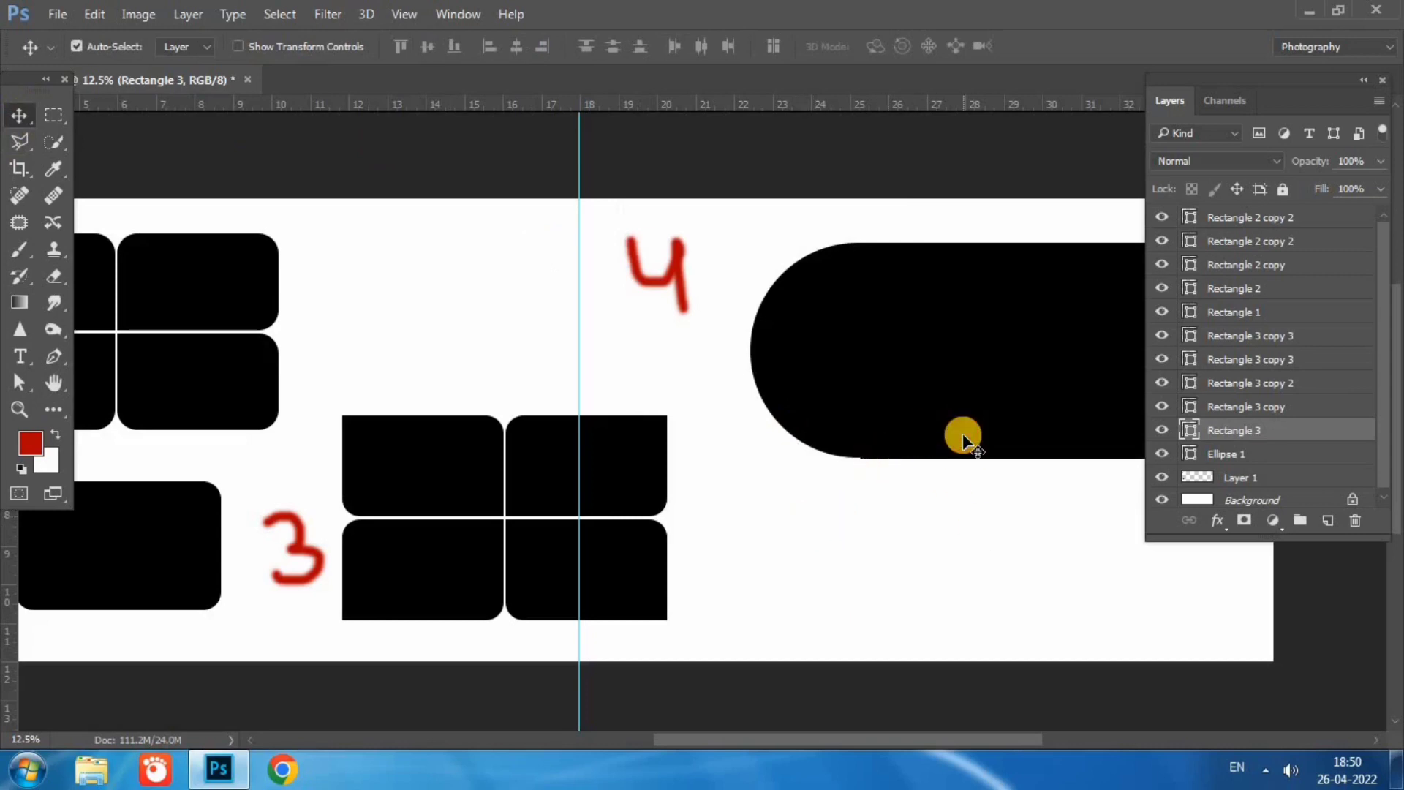
{"action": "left_click_drag", "start_coordinate": [963, 433], "coordinate": [962, 431]}
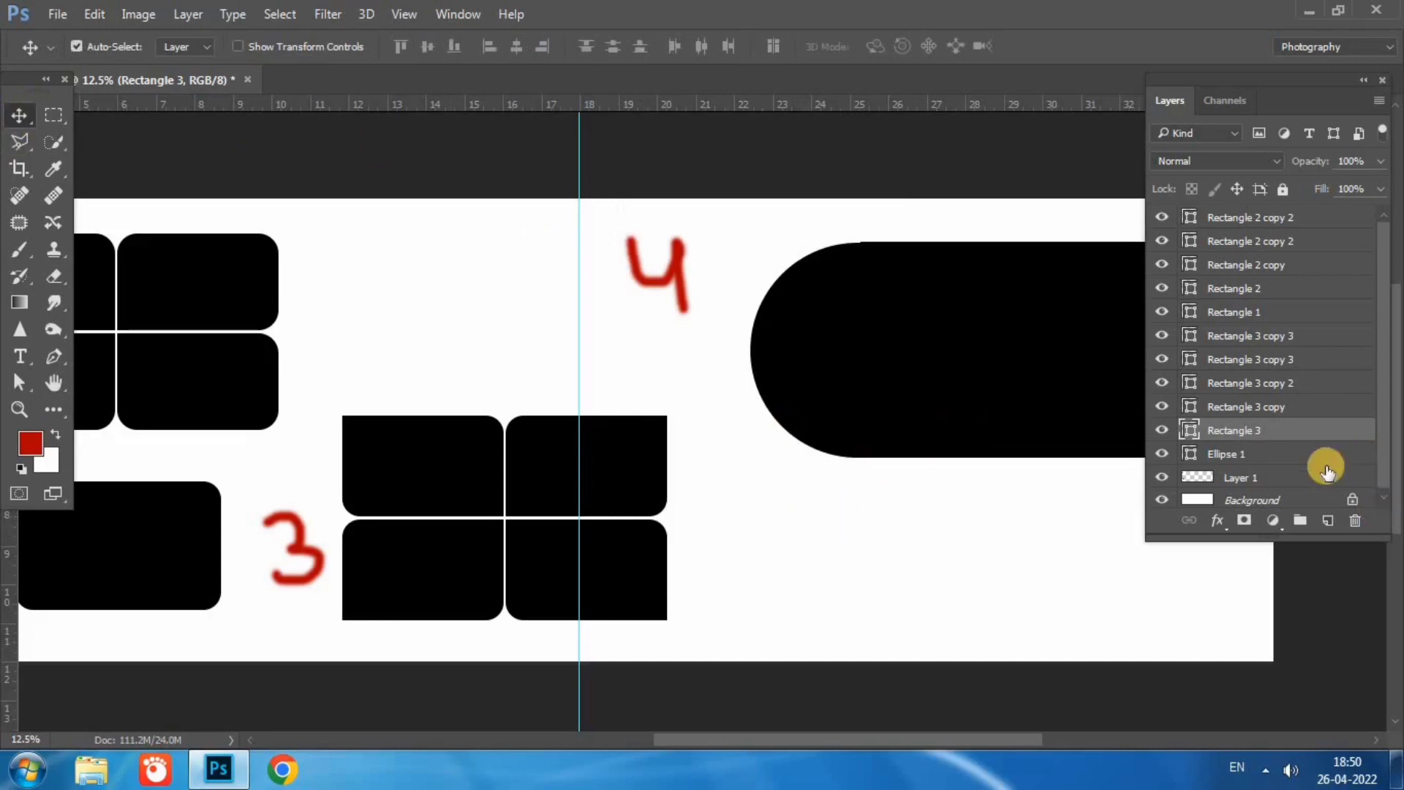
{"action": "left_click_drag", "start_coordinate": [836, 736], "coordinate": [883, 736]}
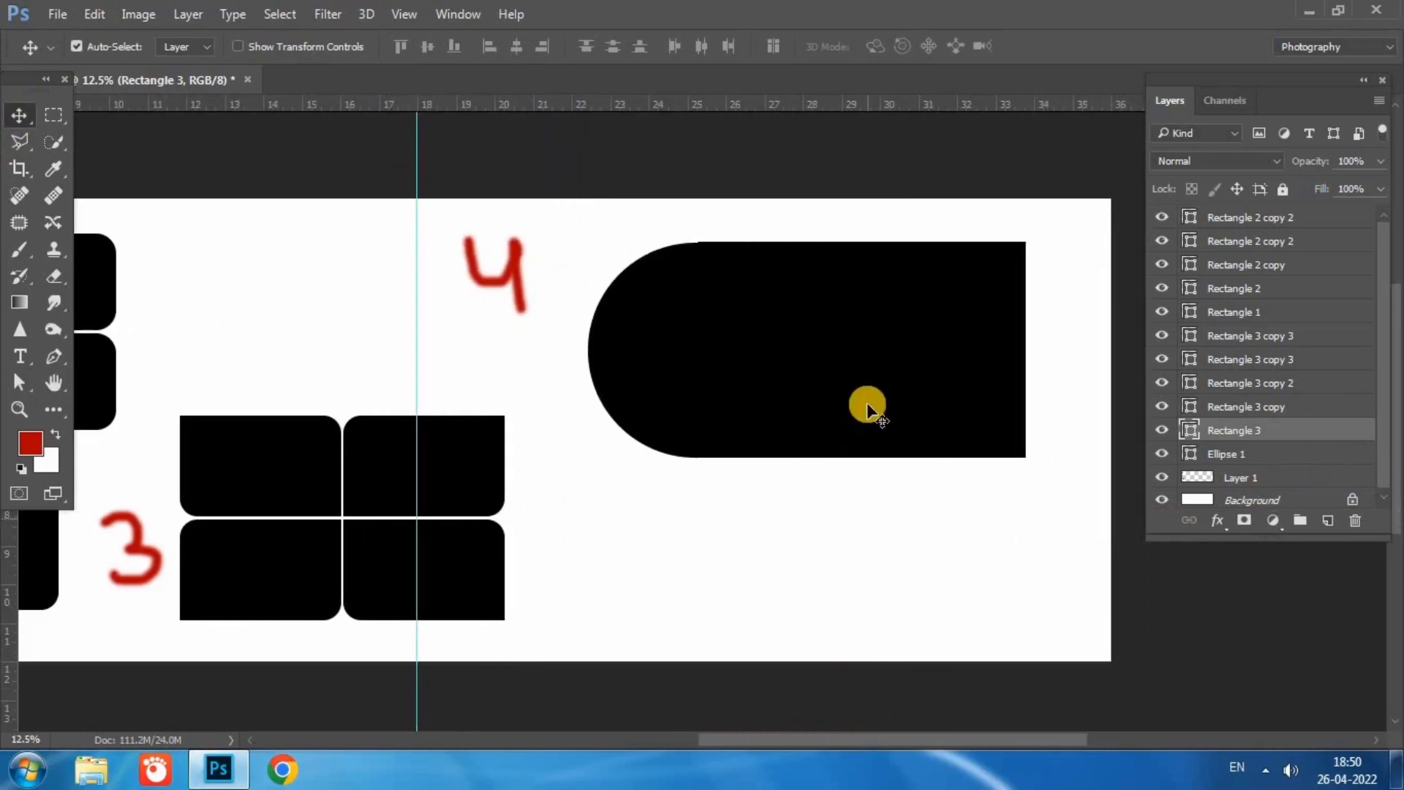
{"action": "key", "text": "ctrl"}
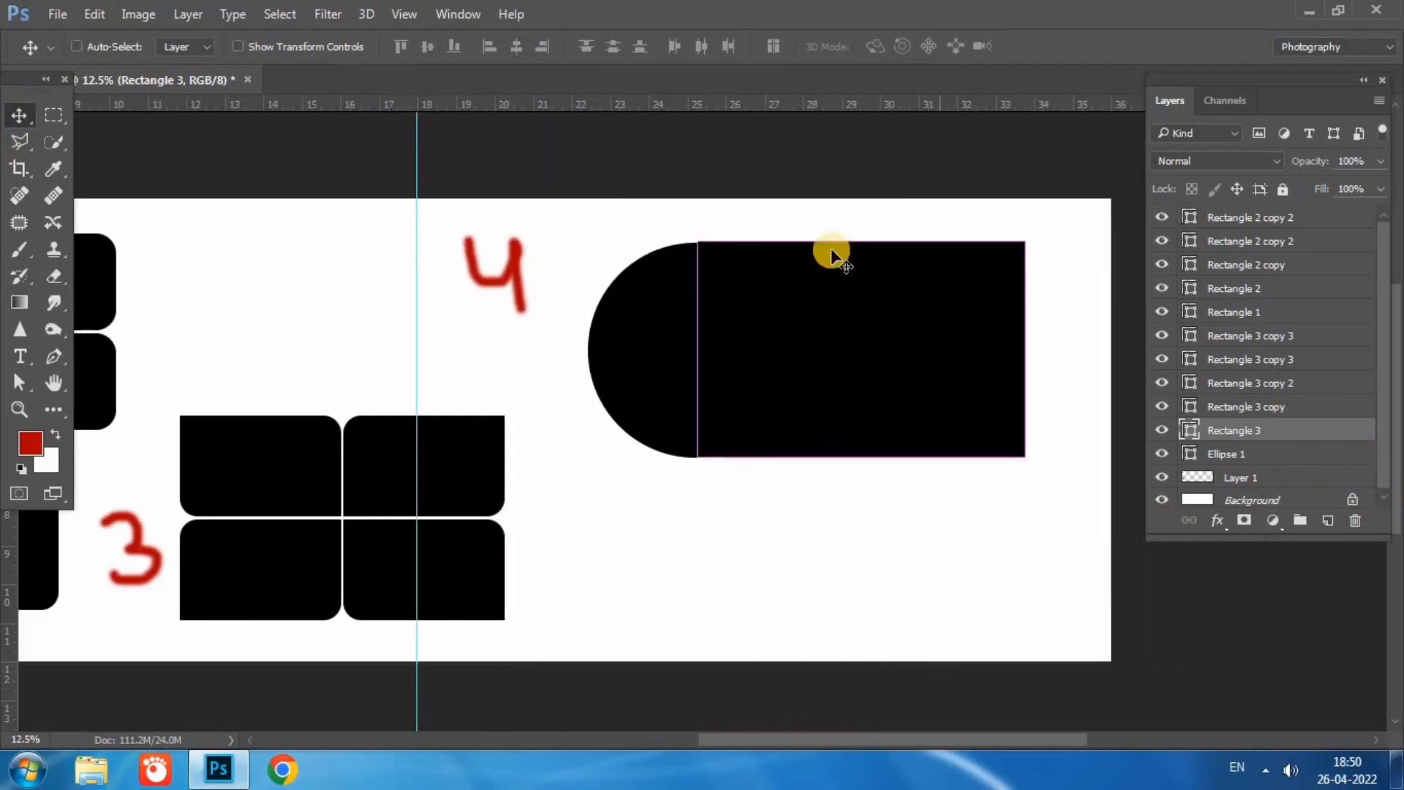
{"action": "key", "text": "ctrl+t"}
{"action": "left_click_drag", "start_coordinate": [865, 242], "coordinate": [865, 243]}
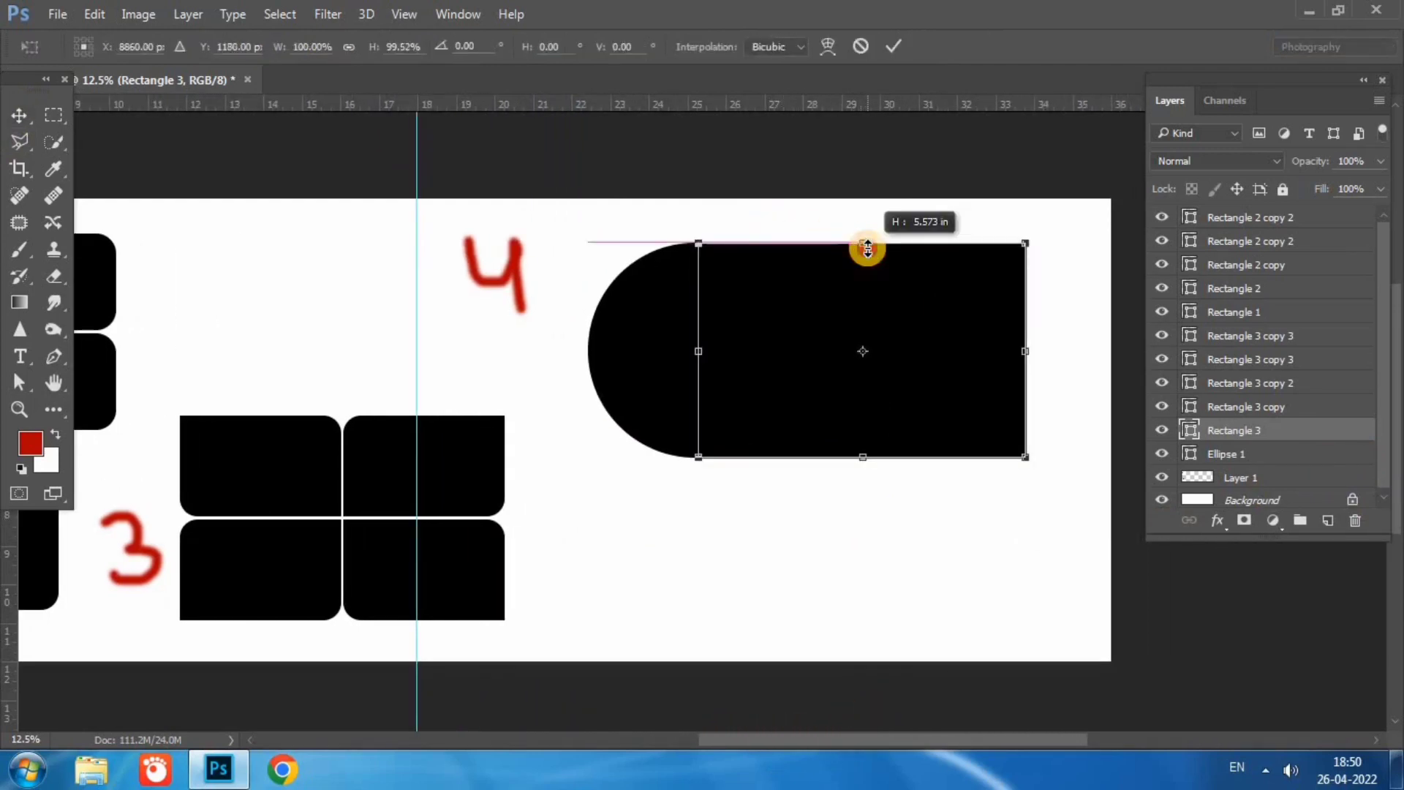
{"action": "key", "text": "Return"}
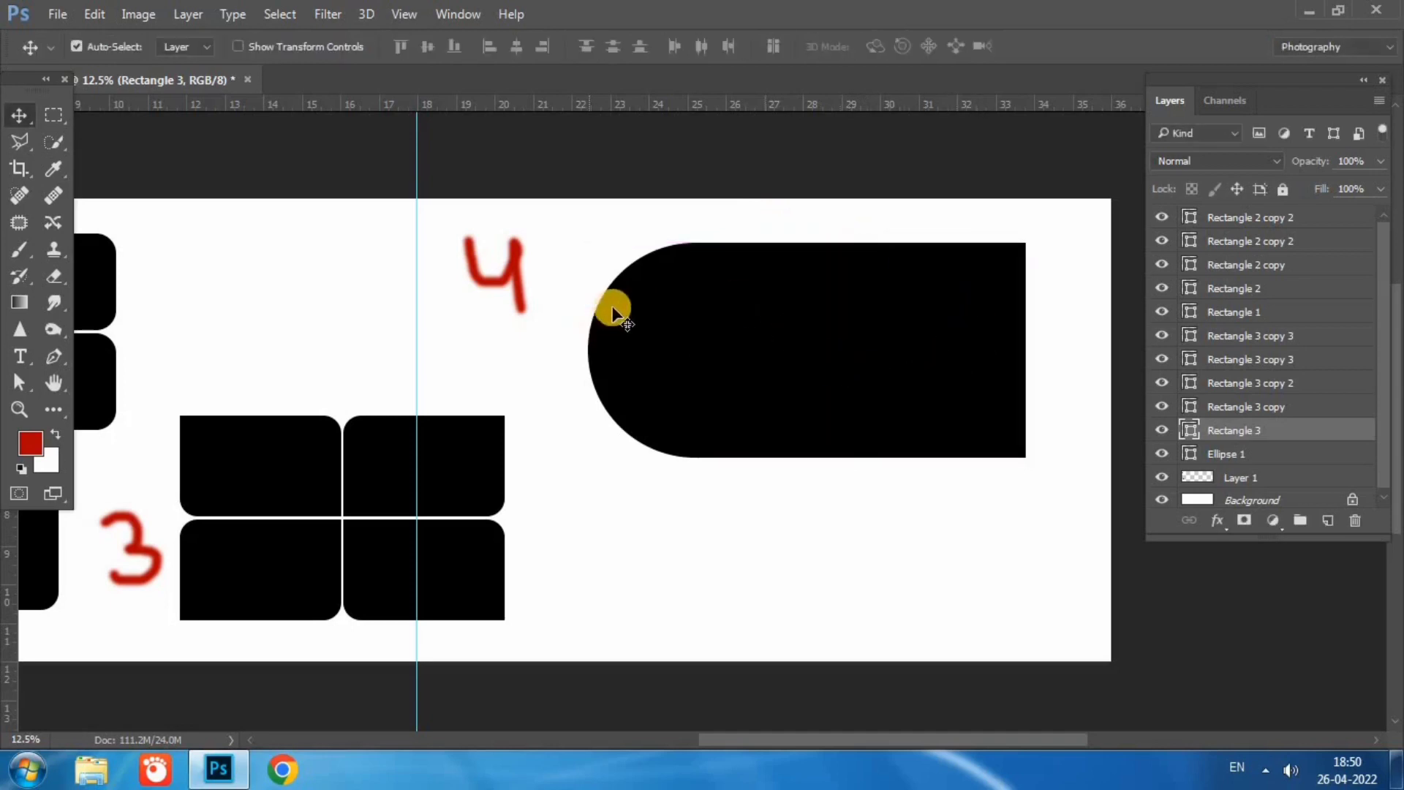
Merge the circle and rectangle, scale the pill to about 88%, and move it up-left
{"action": "left_click", "coordinate": [625, 296]}
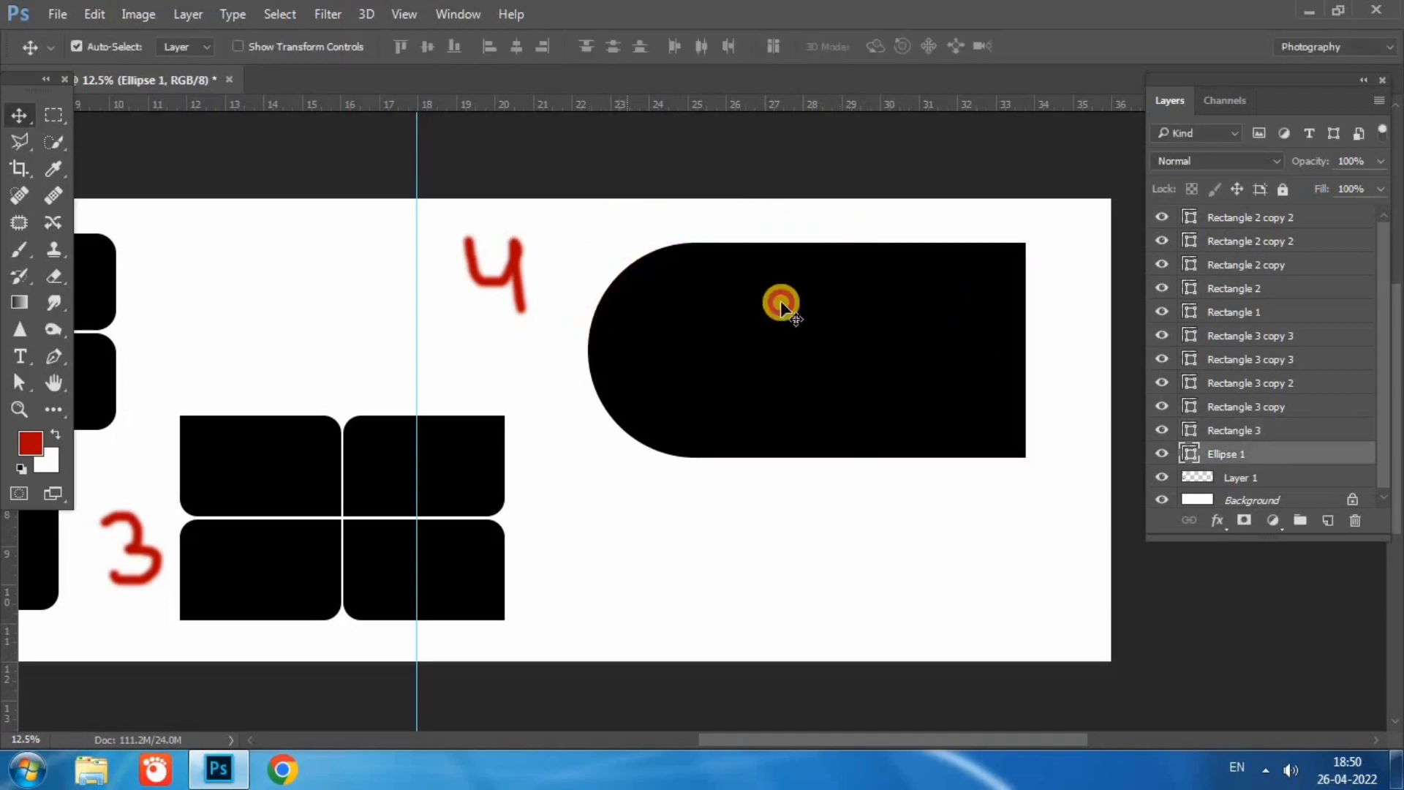
{"action": "left_click_drag", "start_coordinate": [627, 209], "coordinate": [910, 392]}
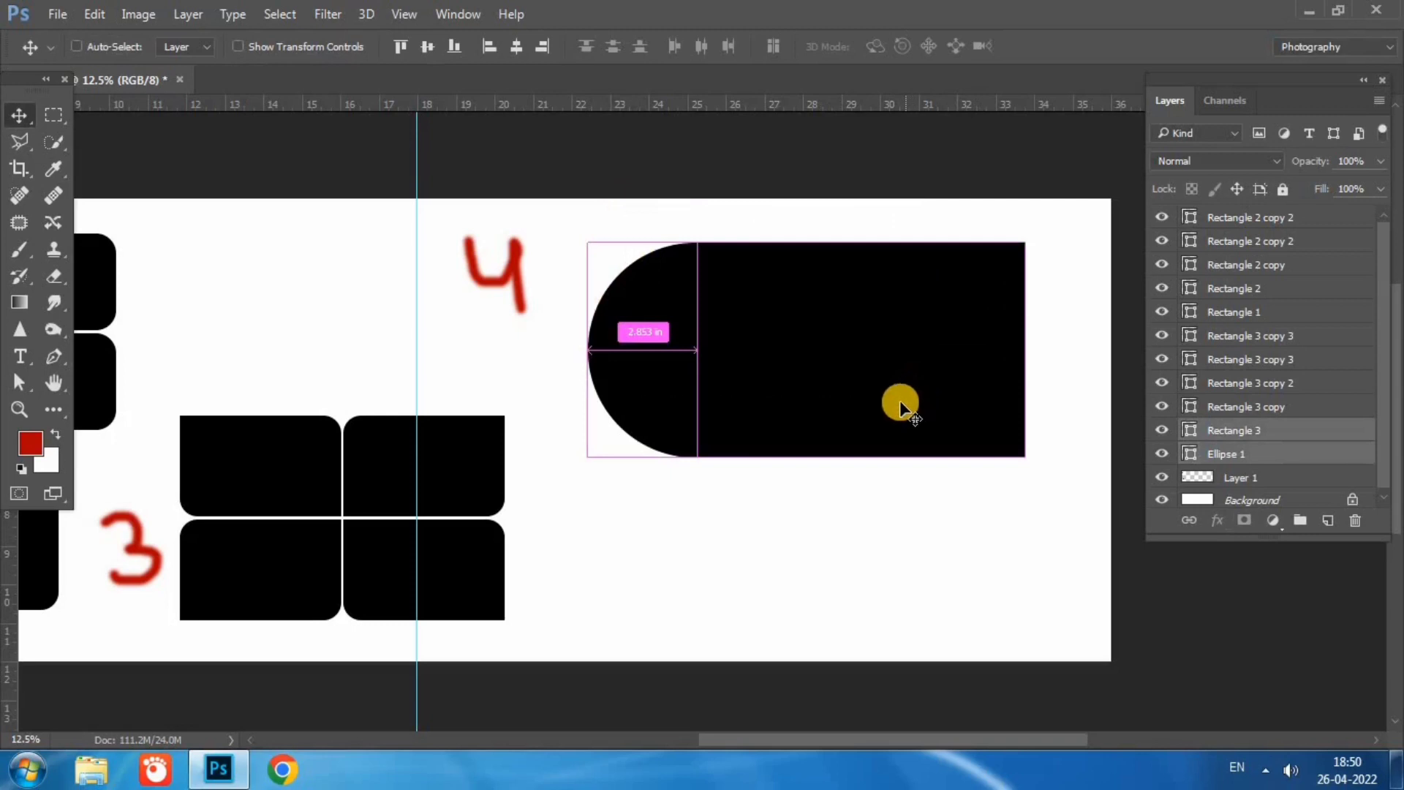
{"action": "key", "text": "ctrl+e"}
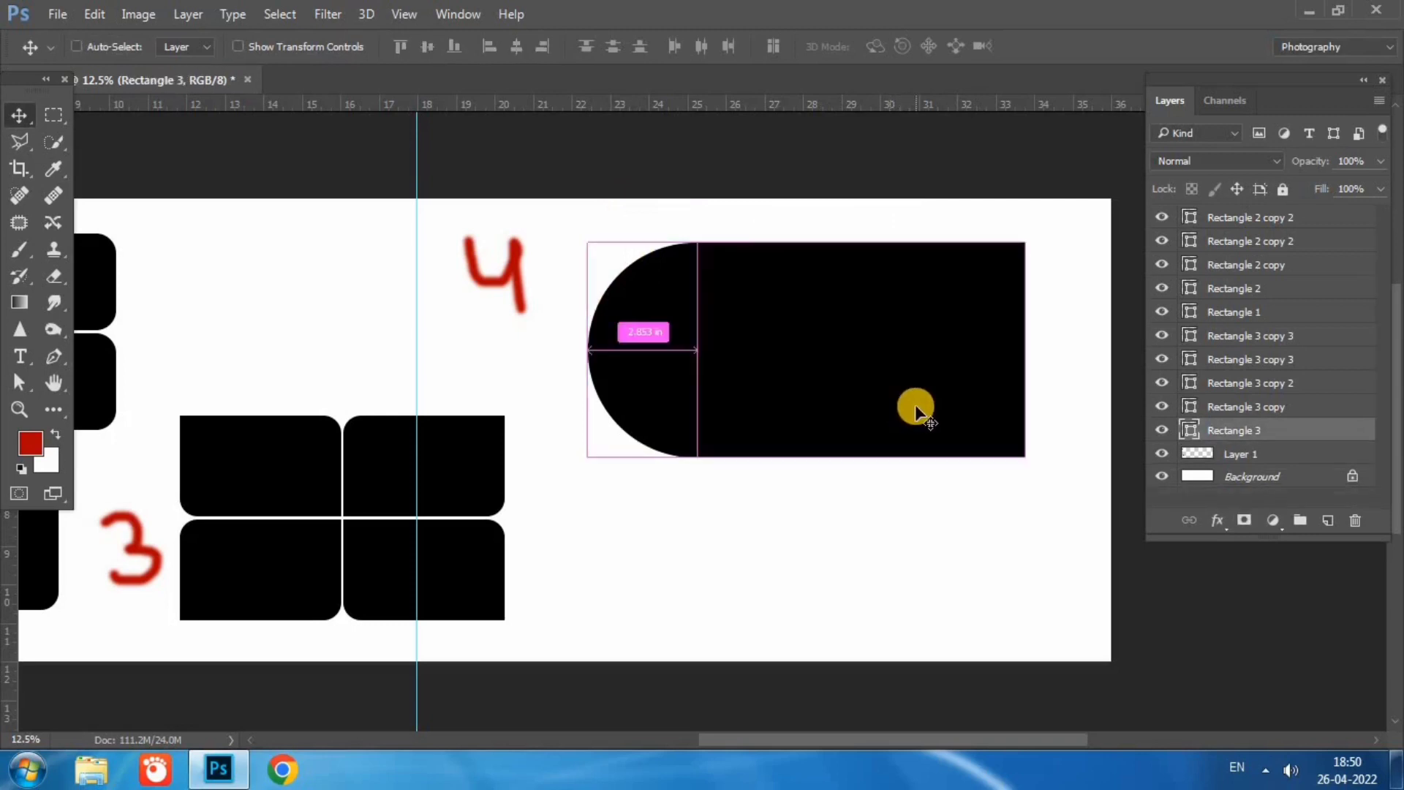
{"action": "key", "text": "ctrl+t"}
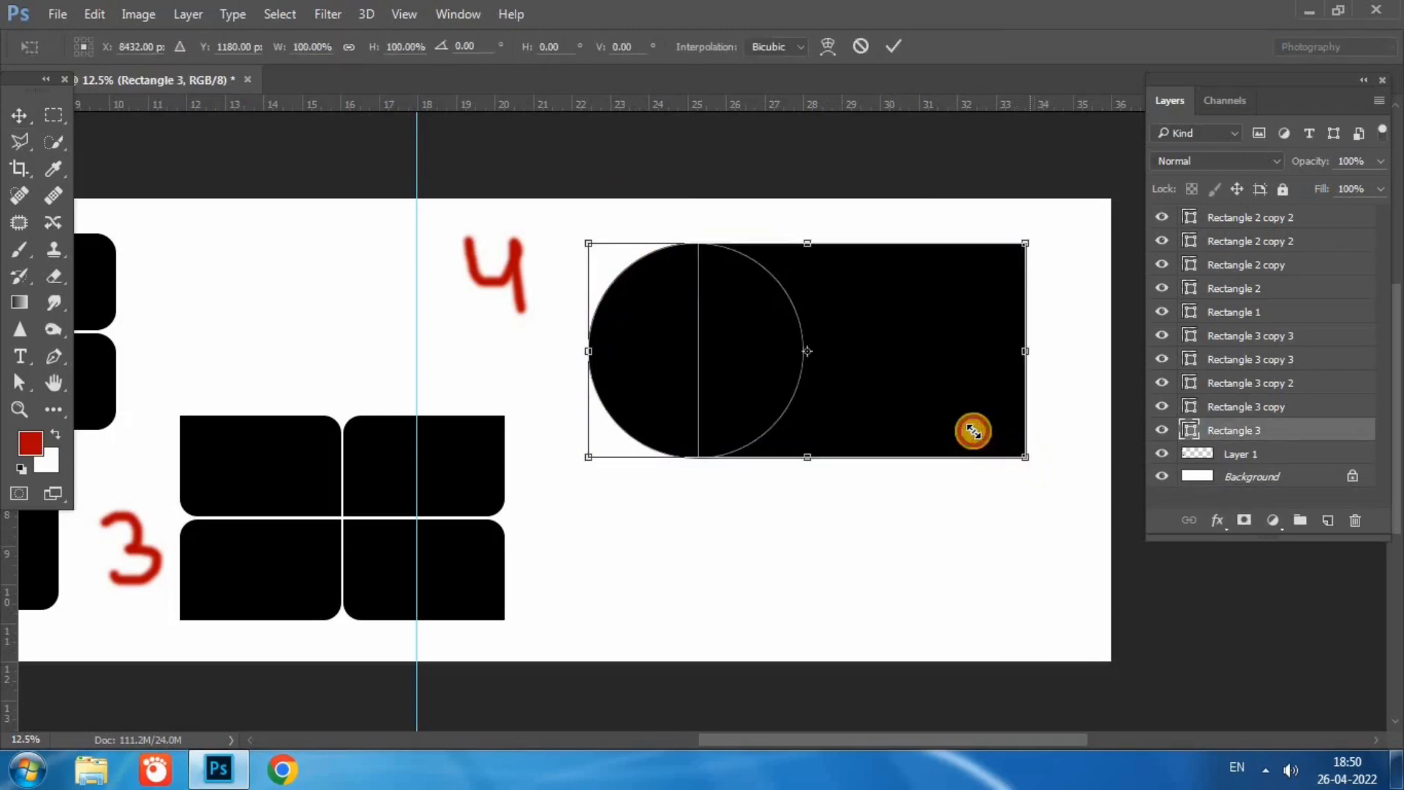
{"action": "left_click_drag", "start_coordinate": [1026, 458], "coordinate": [977, 433]}
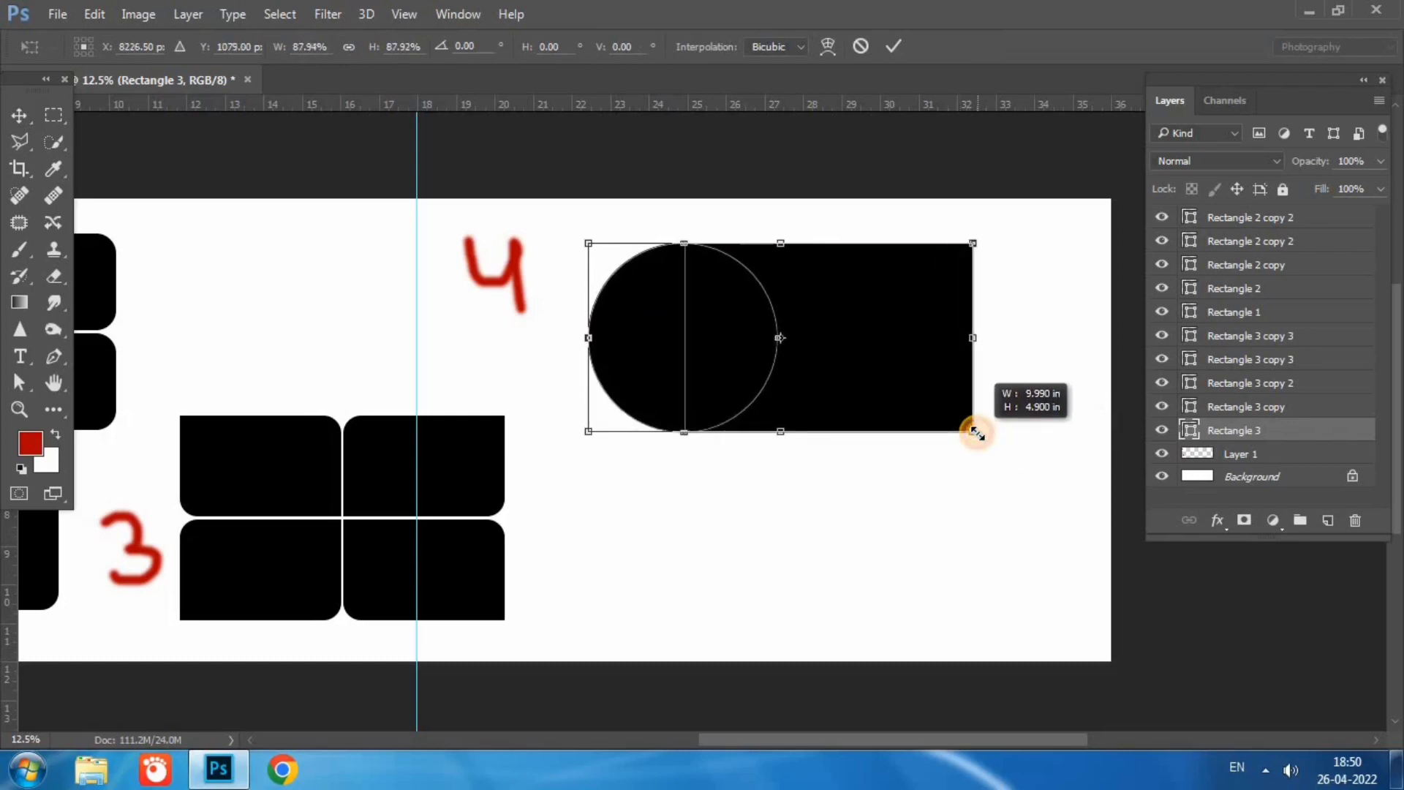
{"action": "double_click", "coordinate": [825, 333]}
{"action": "left_click_drag", "start_coordinate": [825, 333], "coordinate": [794, 311]}
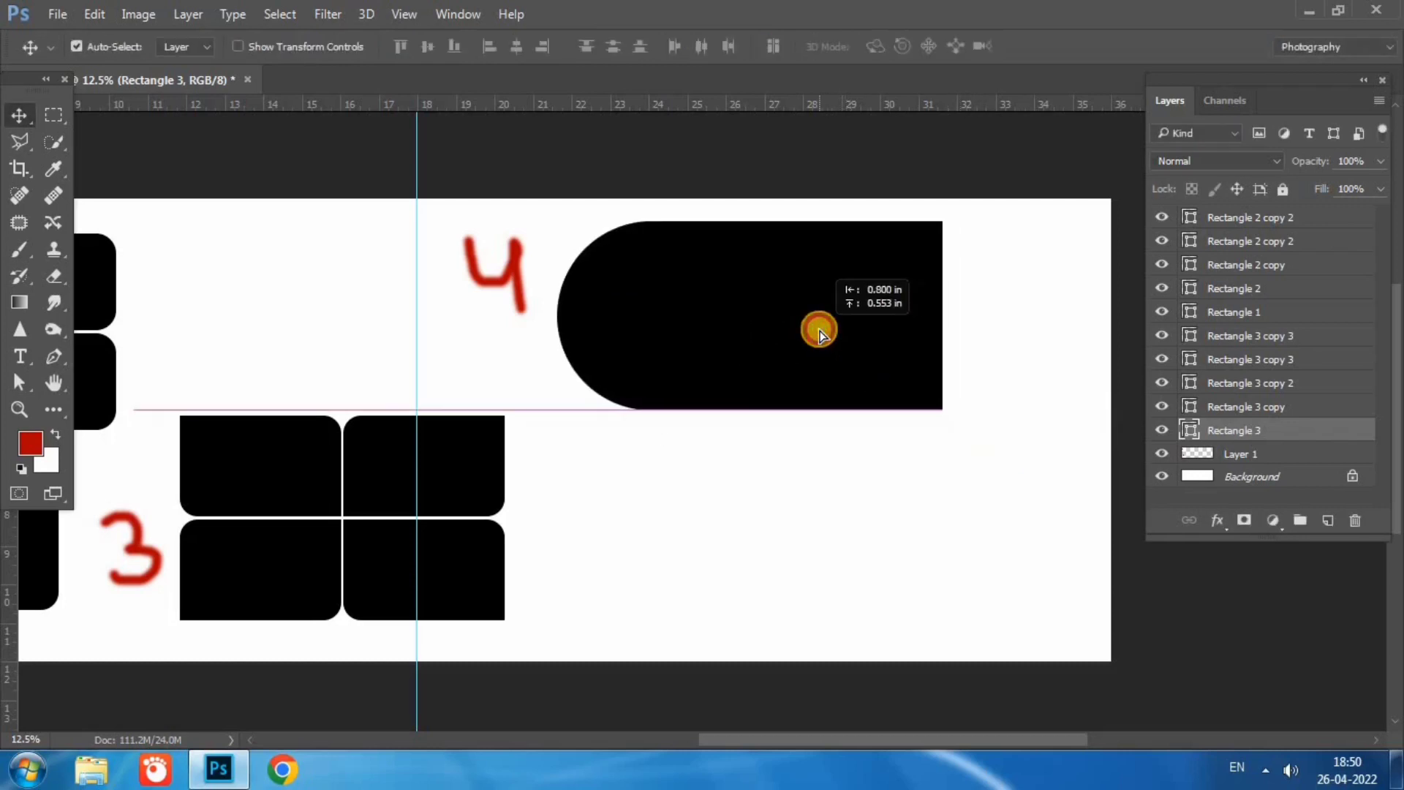
Paint a red 5 on Layer 1 below the pill shape, right of the grid
{"action": "left_click", "coordinate": [1301, 459]}
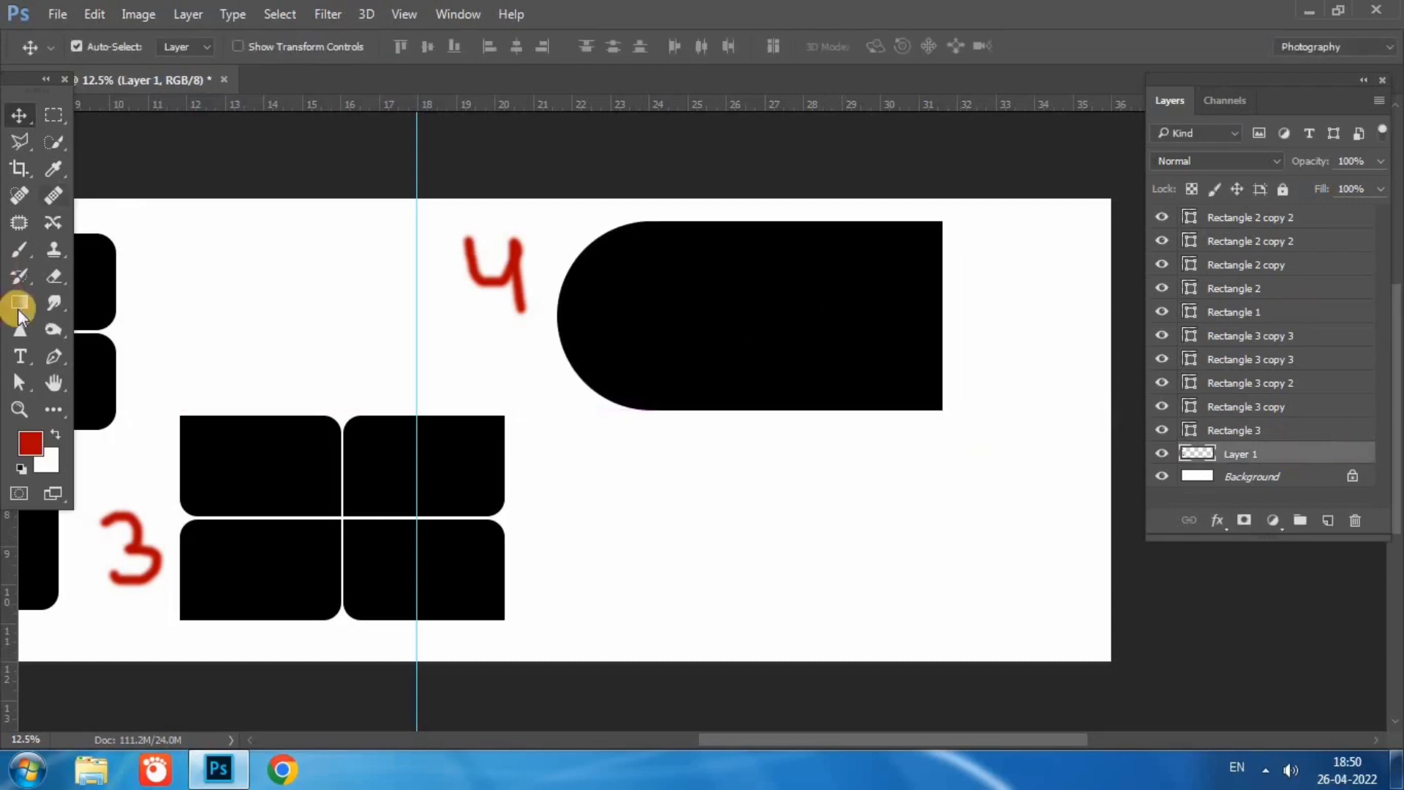
{"action": "left_click", "coordinate": [33, 249]}
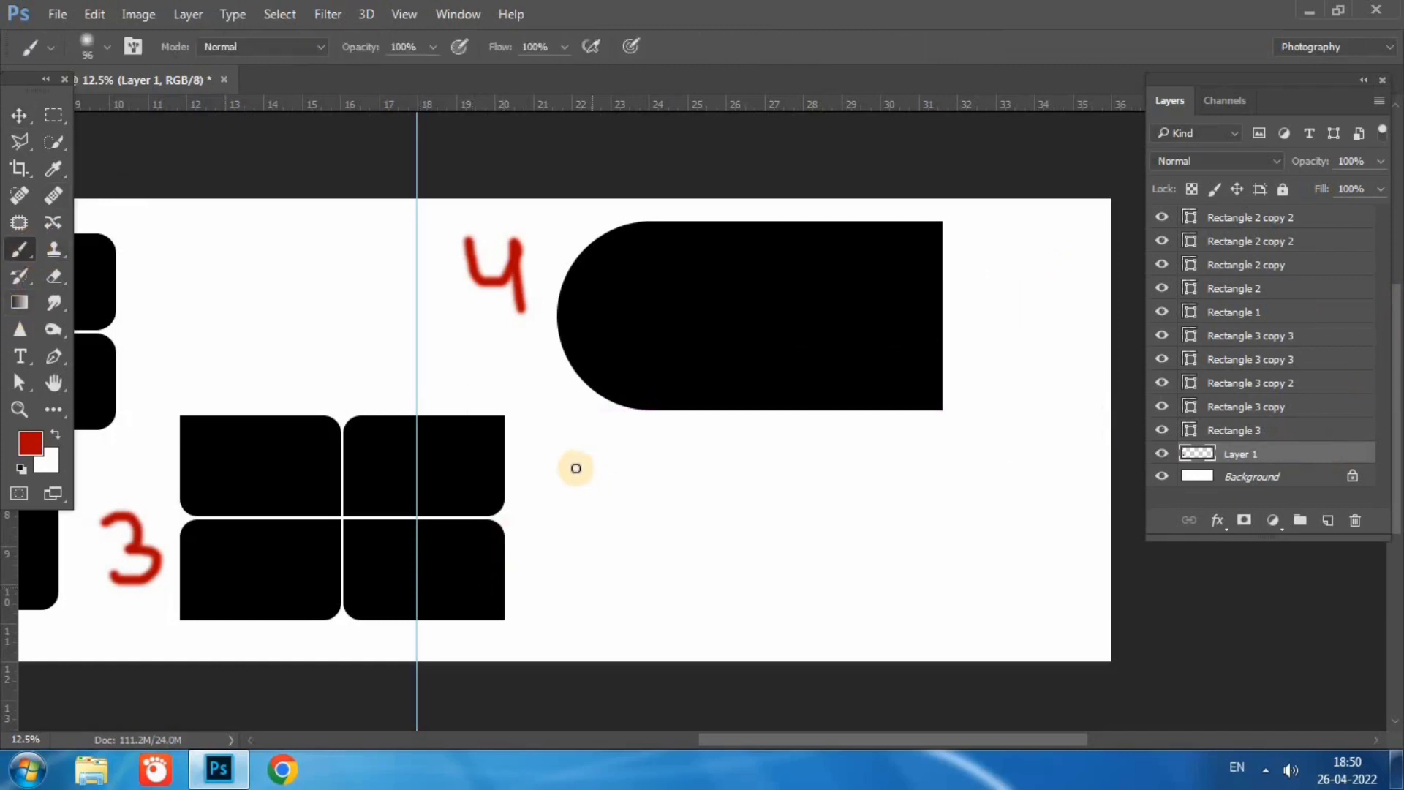
{"action": "left_click_drag", "start_coordinate": [574, 470], "coordinate": [556, 524]}
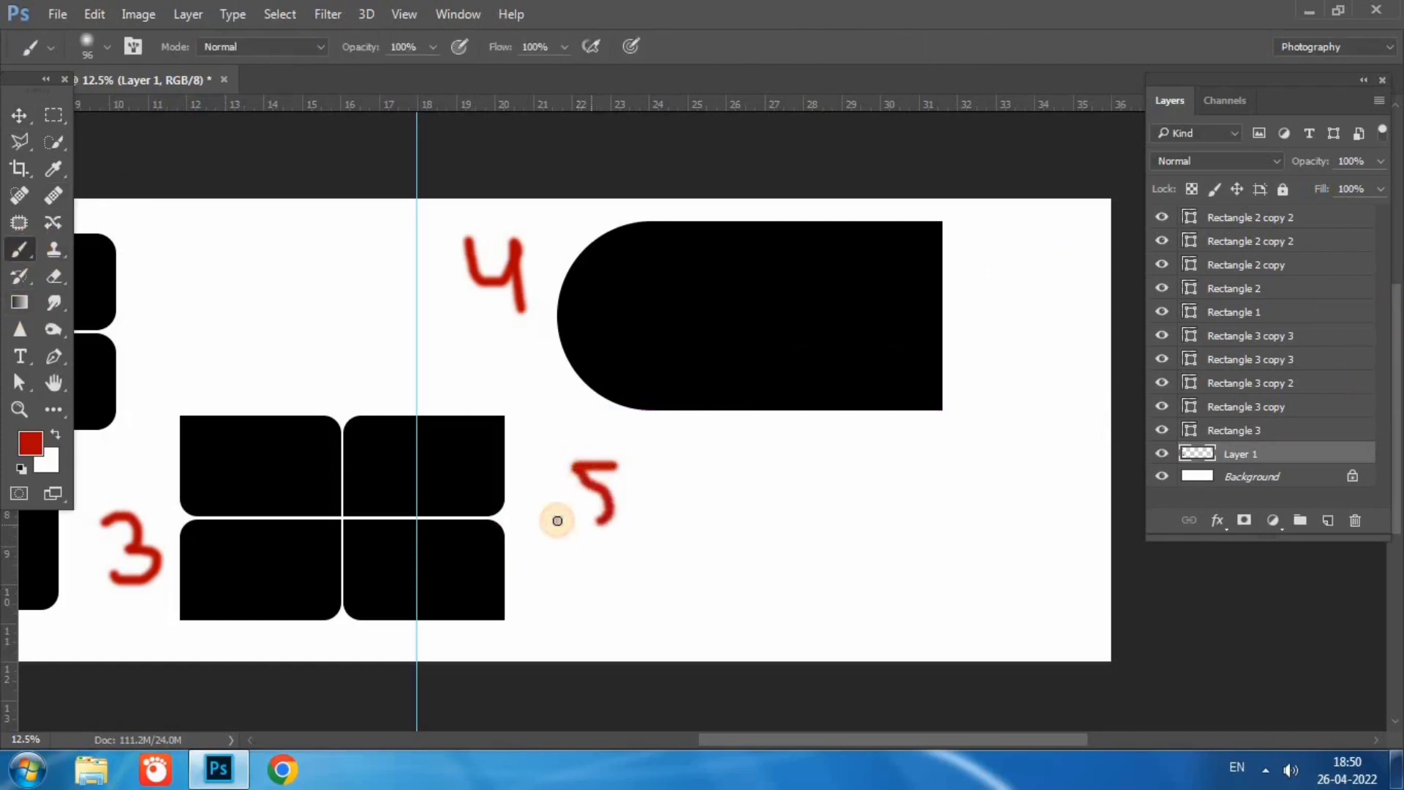
{"action": "key", "text": "v"}
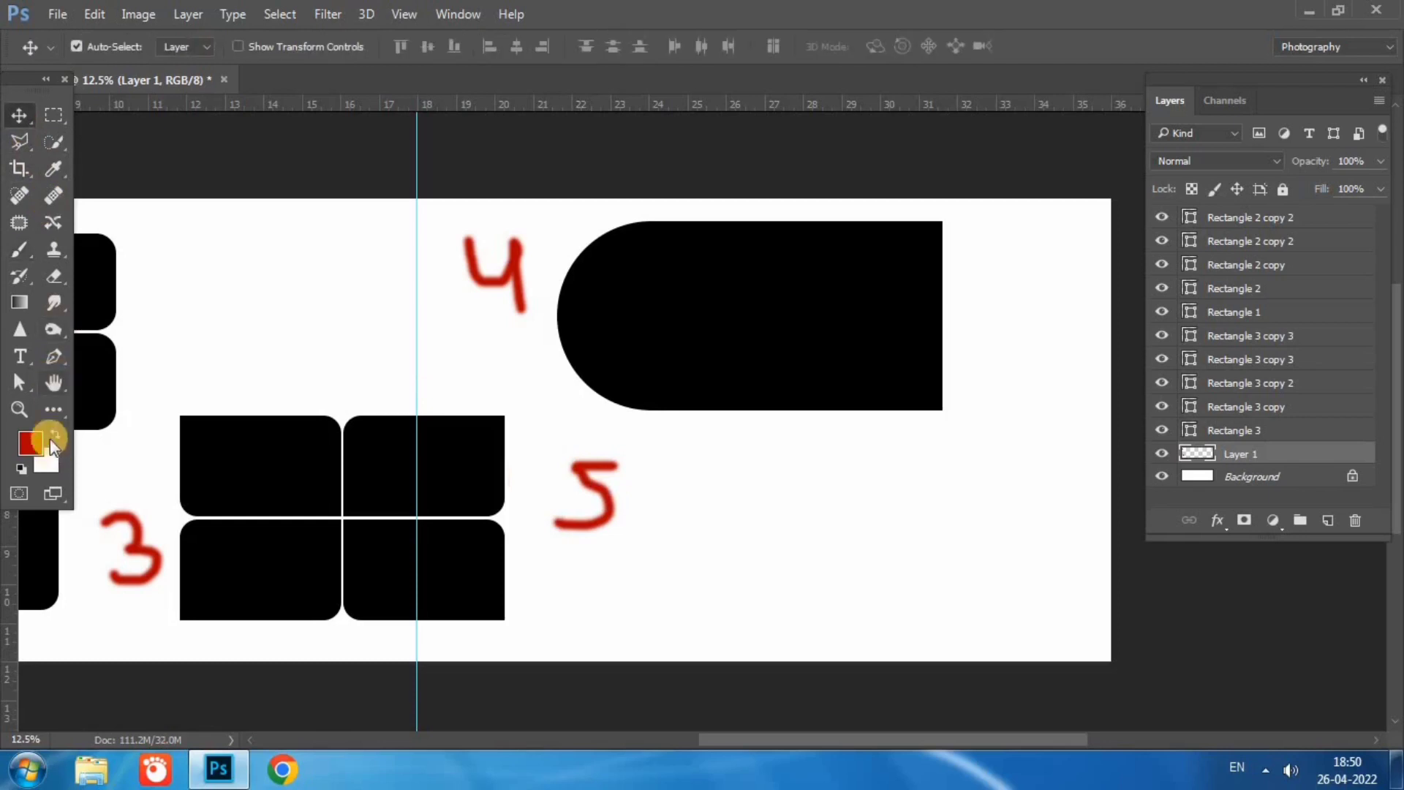
{"action": "left_click", "coordinate": [55, 410]}
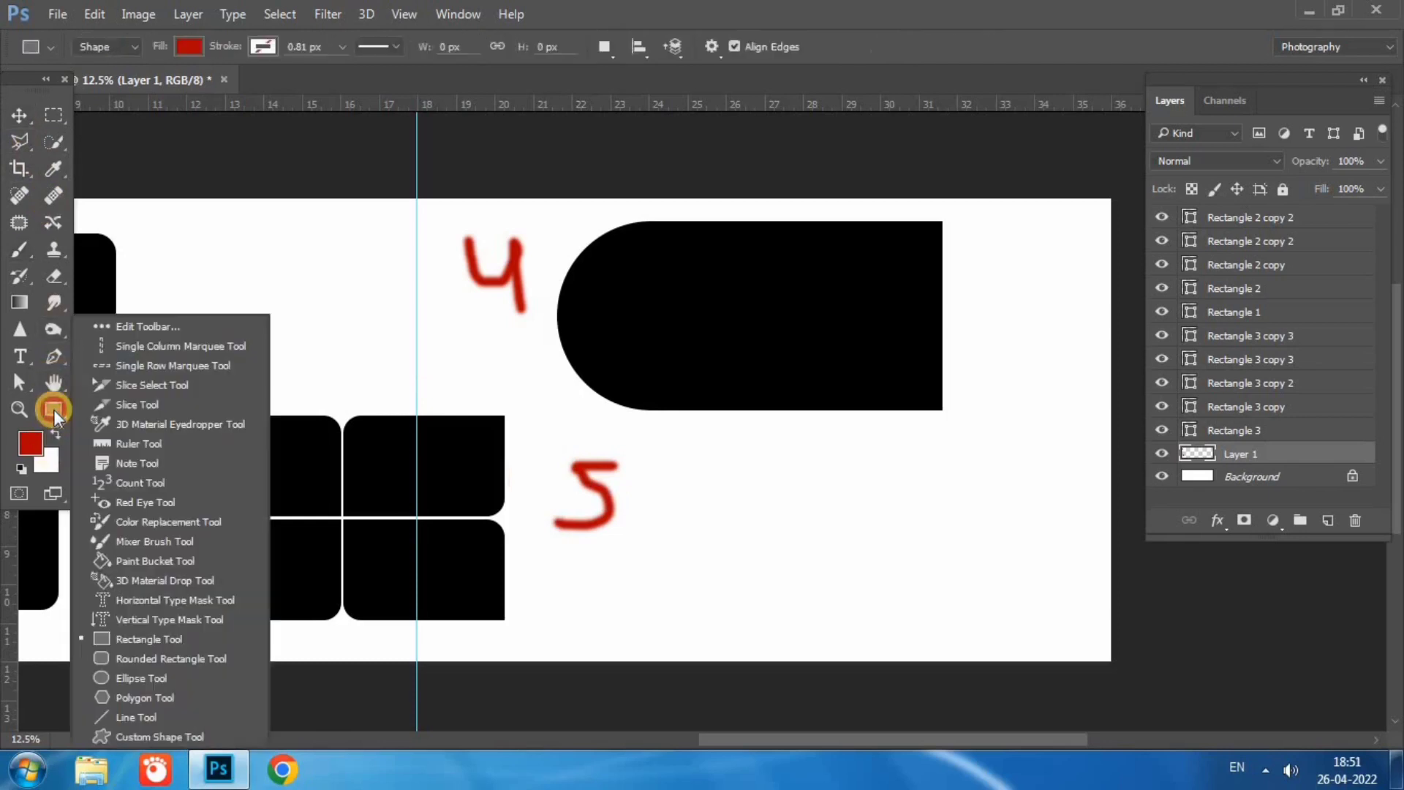
Draw a 1448 px circle right of the red 5 and fill it black (000000)
{"action": "left_click", "coordinate": [147, 678]}
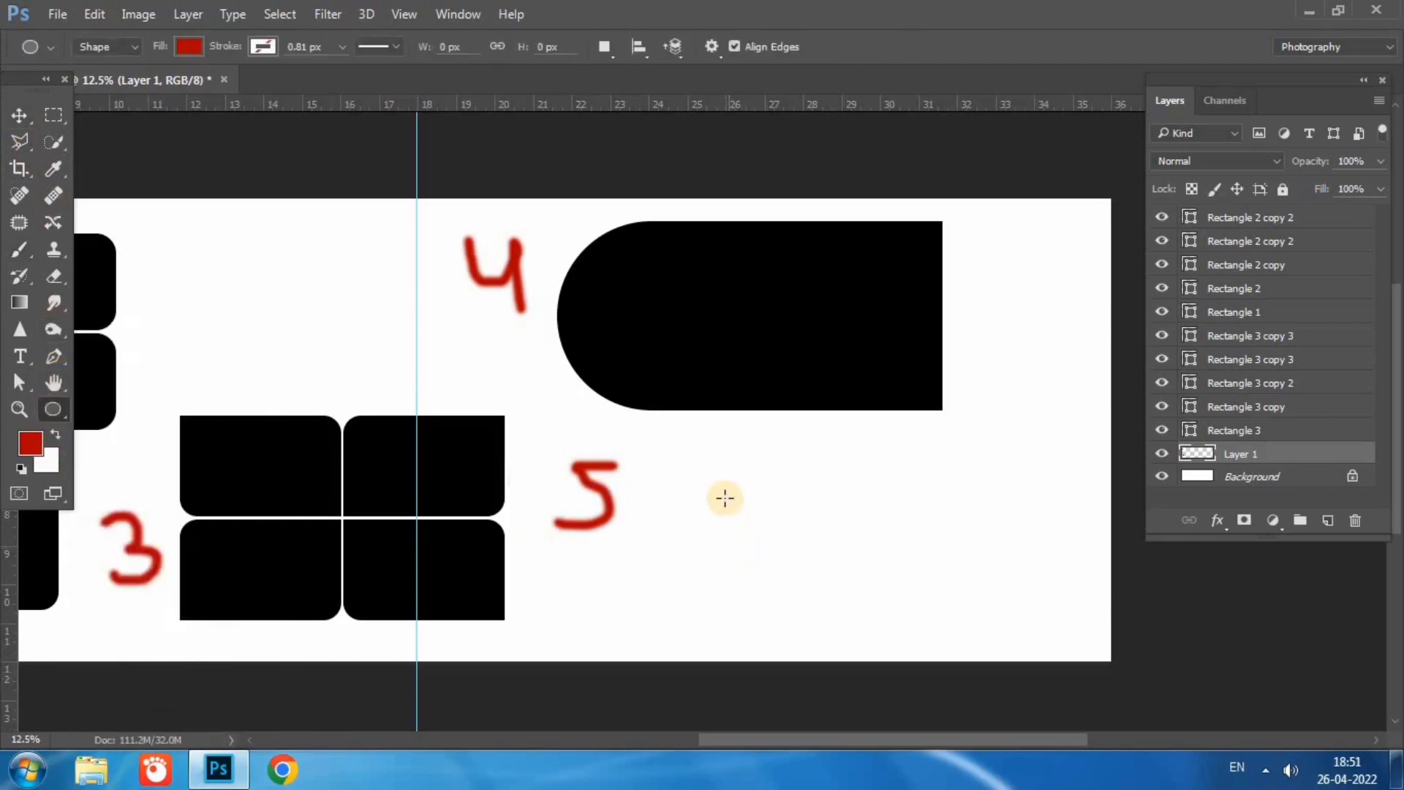
{"action": "left_click_drag", "start_coordinate": [729, 468], "coordinate": [938, 655]}
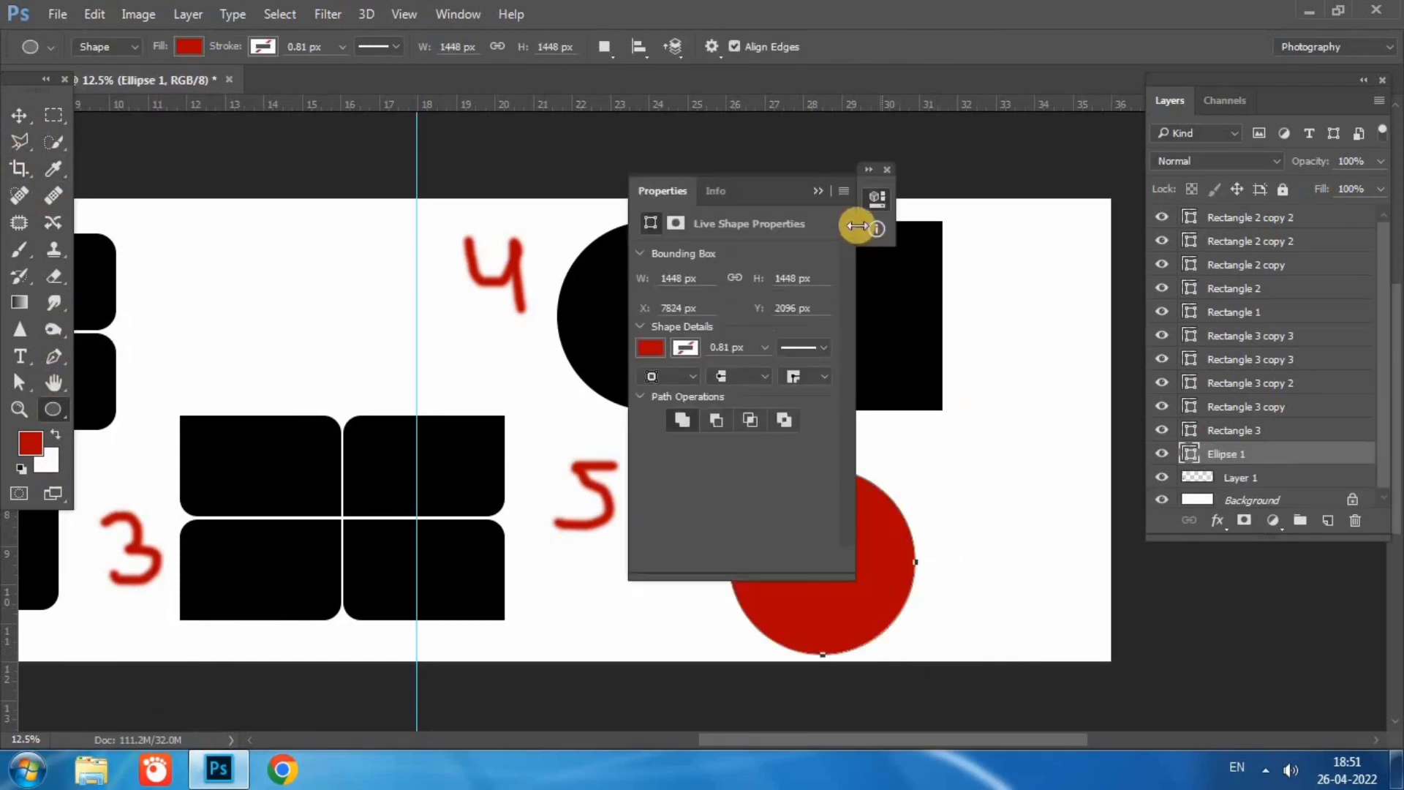
{"action": "left_click", "coordinate": [885, 172]}
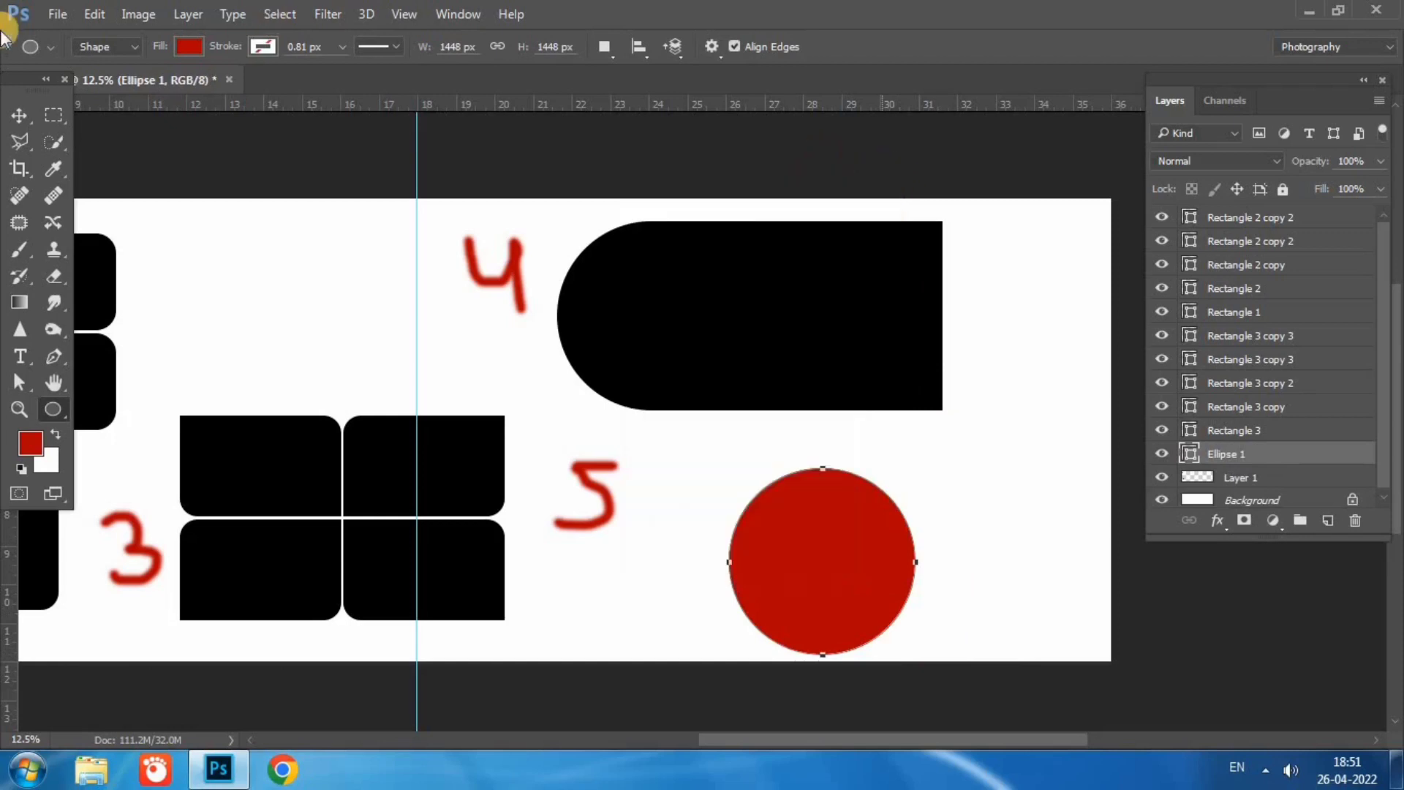
{"action": "left_click", "coordinate": [19, 115]}
{"action": "left_click_drag", "start_coordinate": [831, 521], "coordinate": [824, 487]}
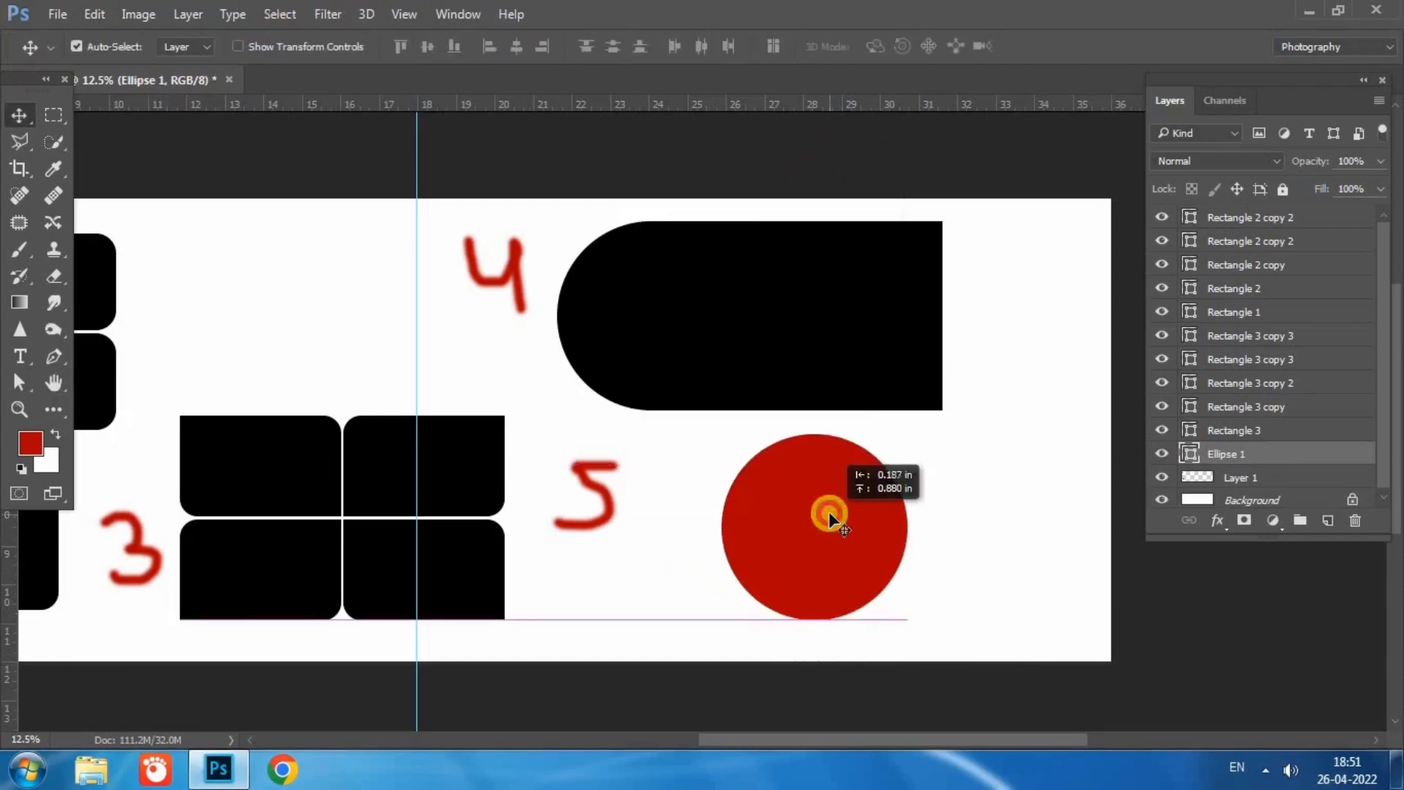
{"action": "double_click", "coordinate": [1191, 459]}
{"action": "left_click_drag", "start_coordinate": [699, 313], "coordinate": [724, 542]}
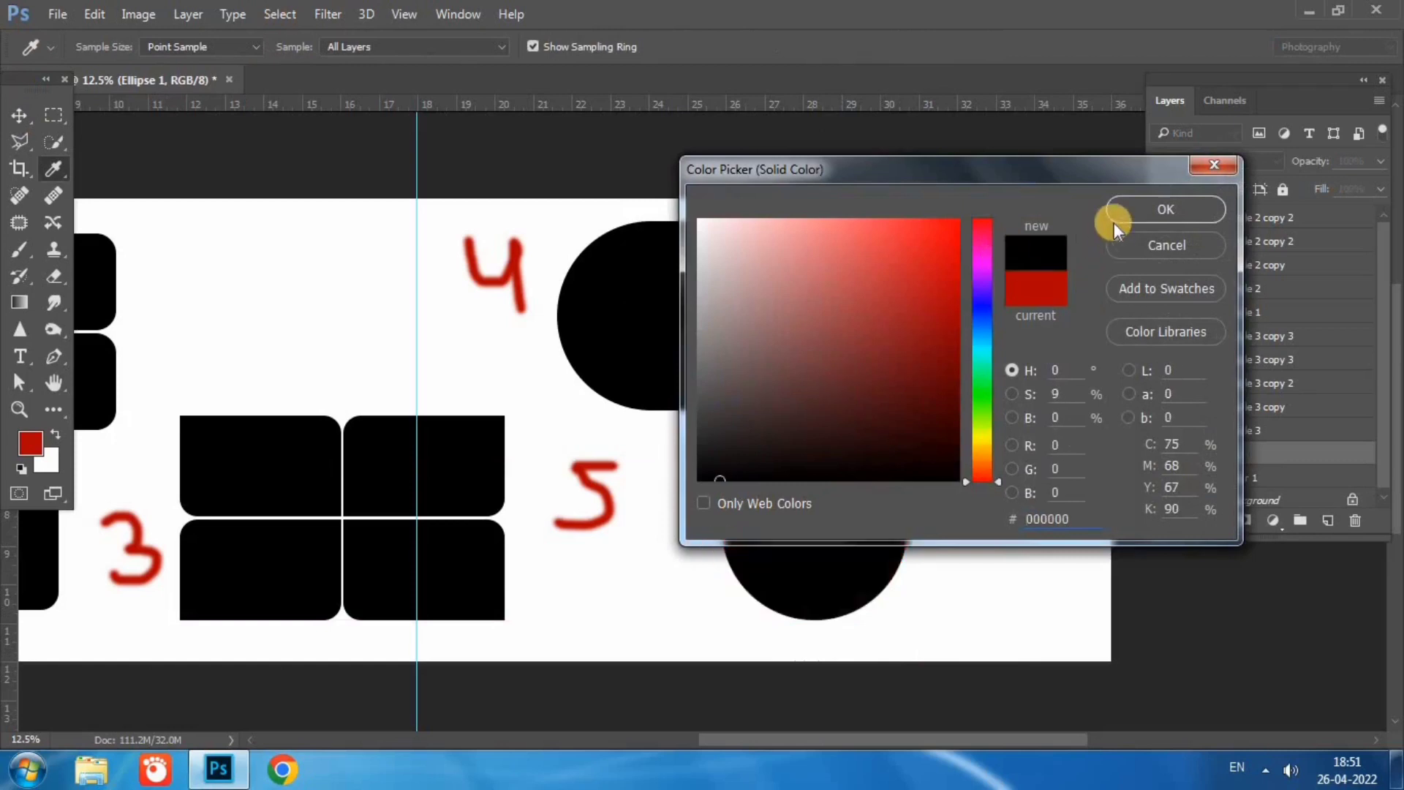
{"action": "key", "text": "Return"}
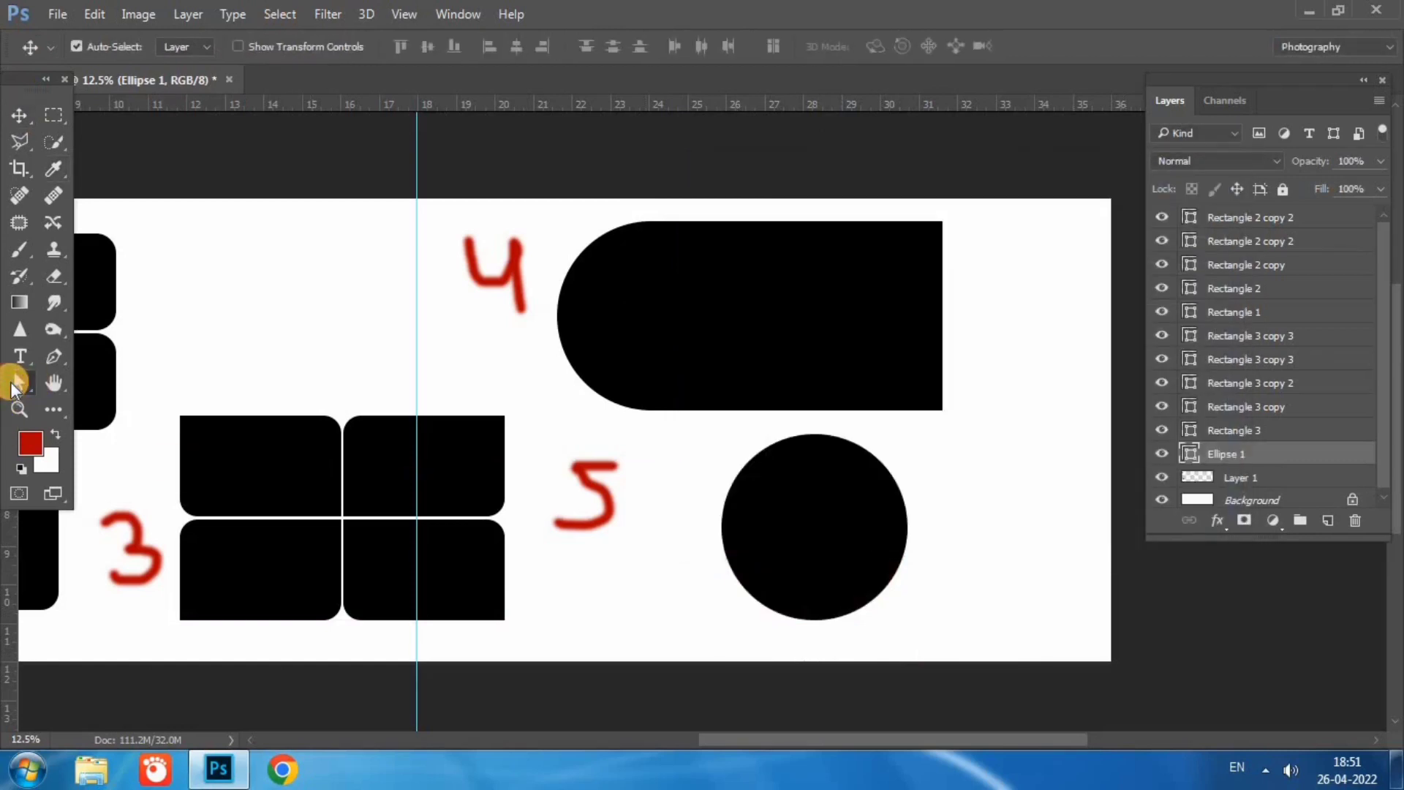
Delete the circle's right anchor to leave a 724 px-wide half-circle, then nudge it slightly left
{"action": "left_click", "coordinate": [16, 382]}
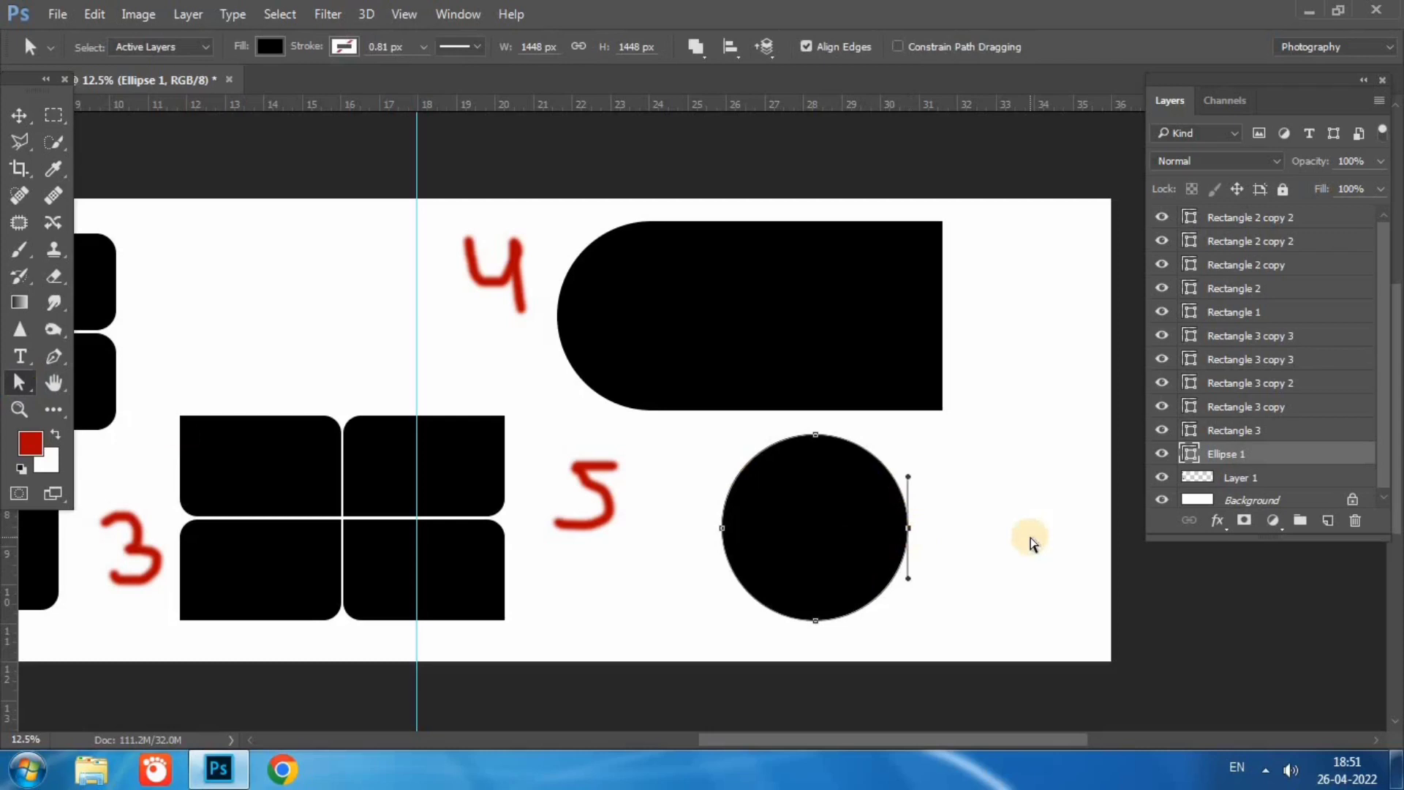
{"action": "key", "text": "Delete"}
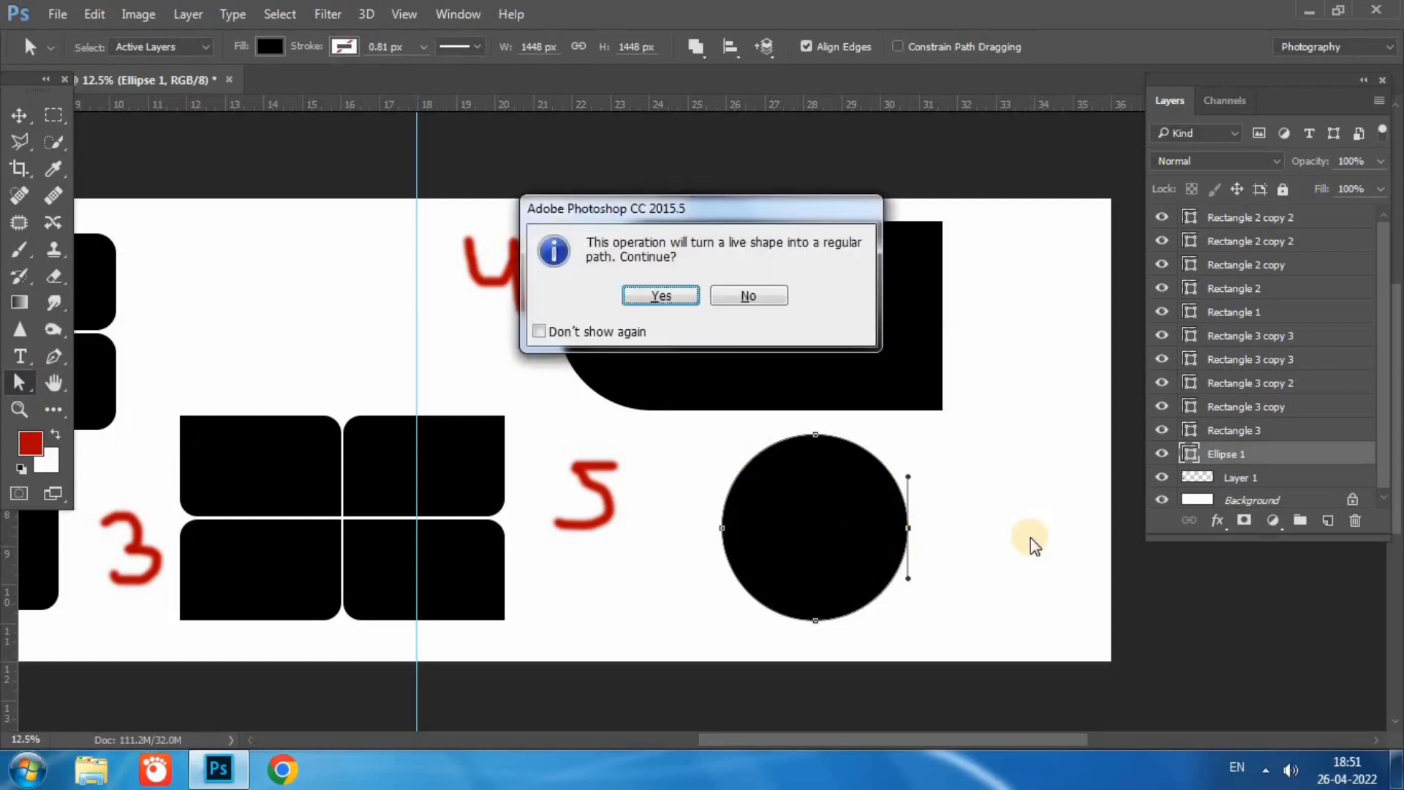
{"action": "key", "text": "Return"}
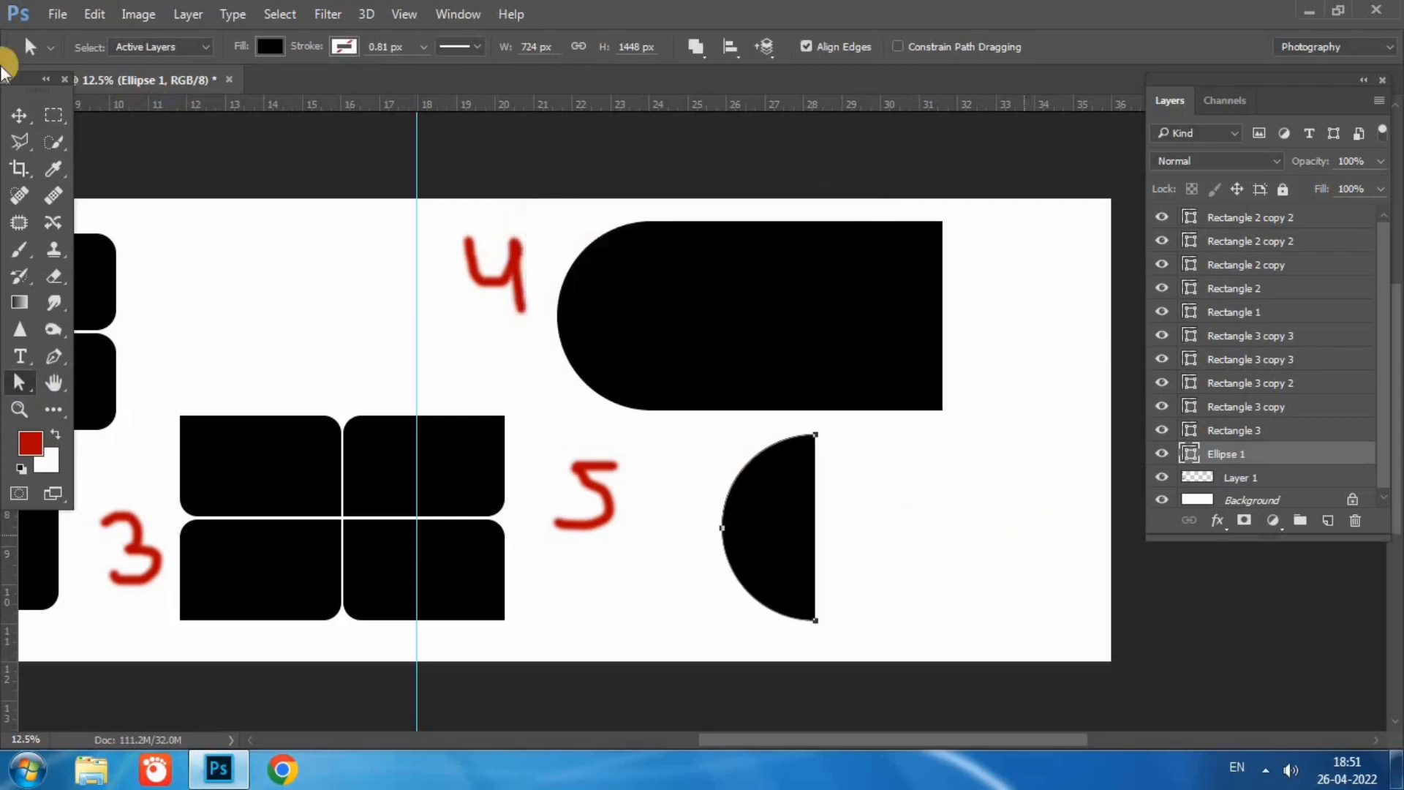
{"action": "left_click", "coordinate": [20, 114]}
{"action": "mouse_move", "coordinate": [815, 528]}
{"action": "left_mouse_down"}
{"action": "mouse_move", "coordinate": [783, 534]}
{"action": "mouse_move", "coordinate": [779, 562]}
{"action": "left_mouse_up"}
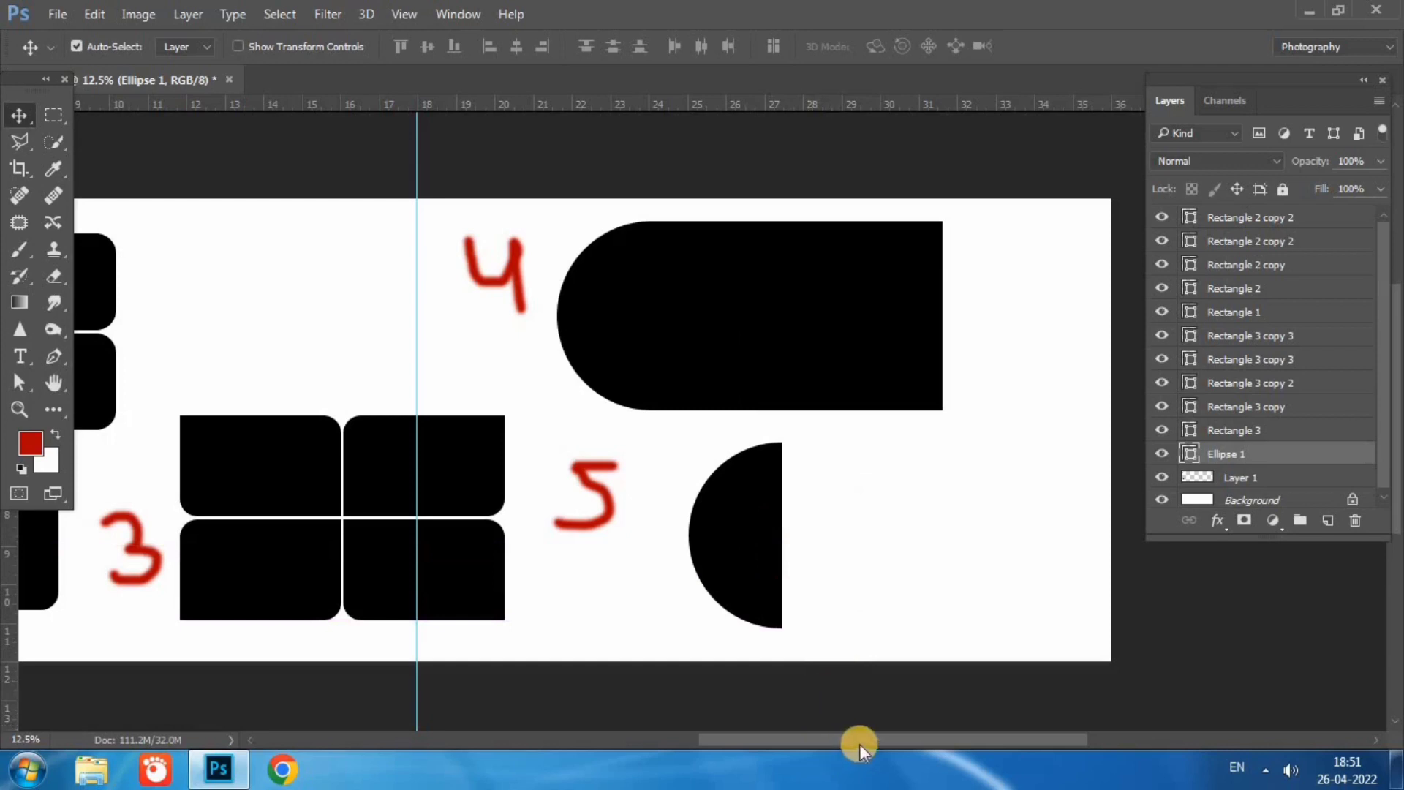